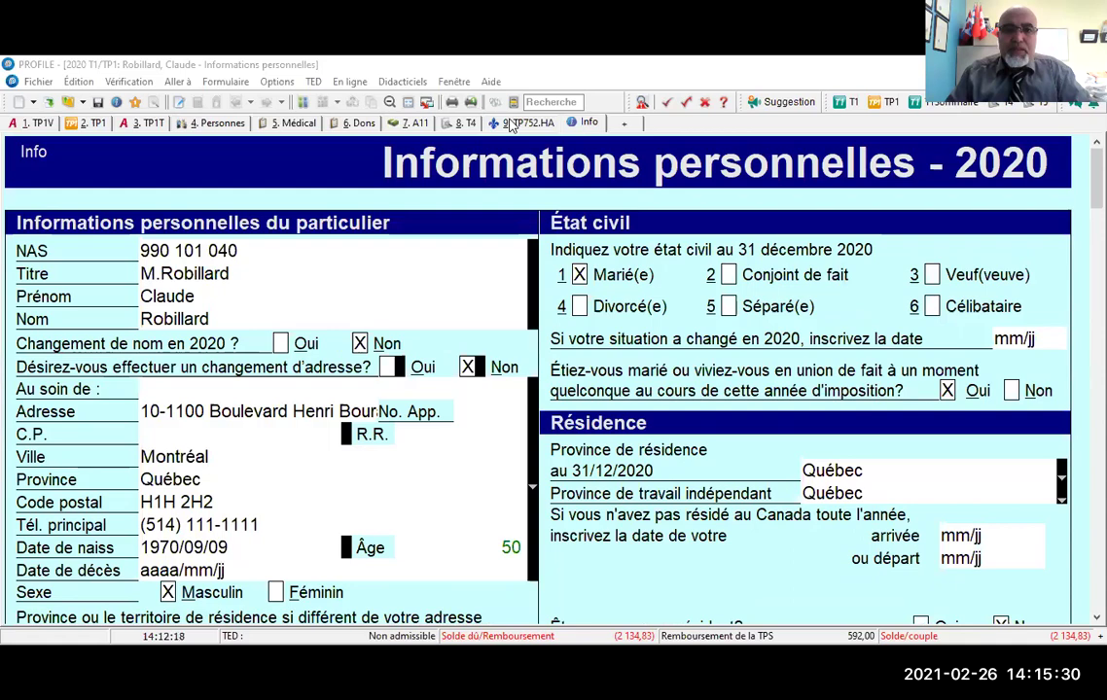
- Open the T4 slip form (État de la rémunération payée) in the existing return and view its first boxes
left_click(466, 125)
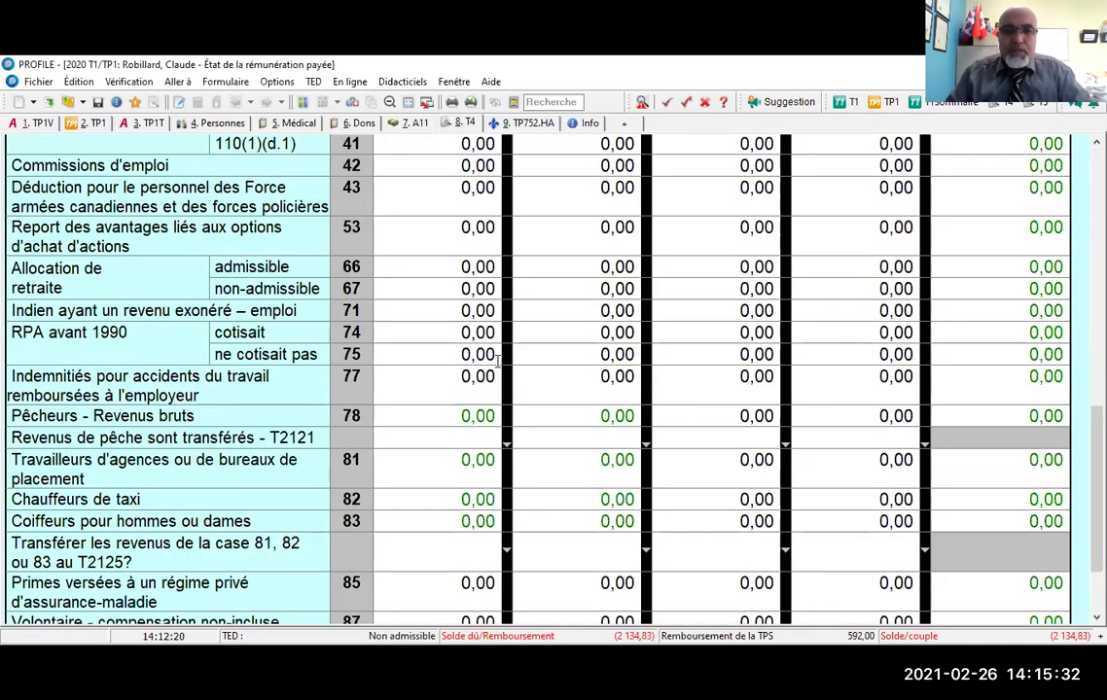
scroll(498, 360, "up", 10)
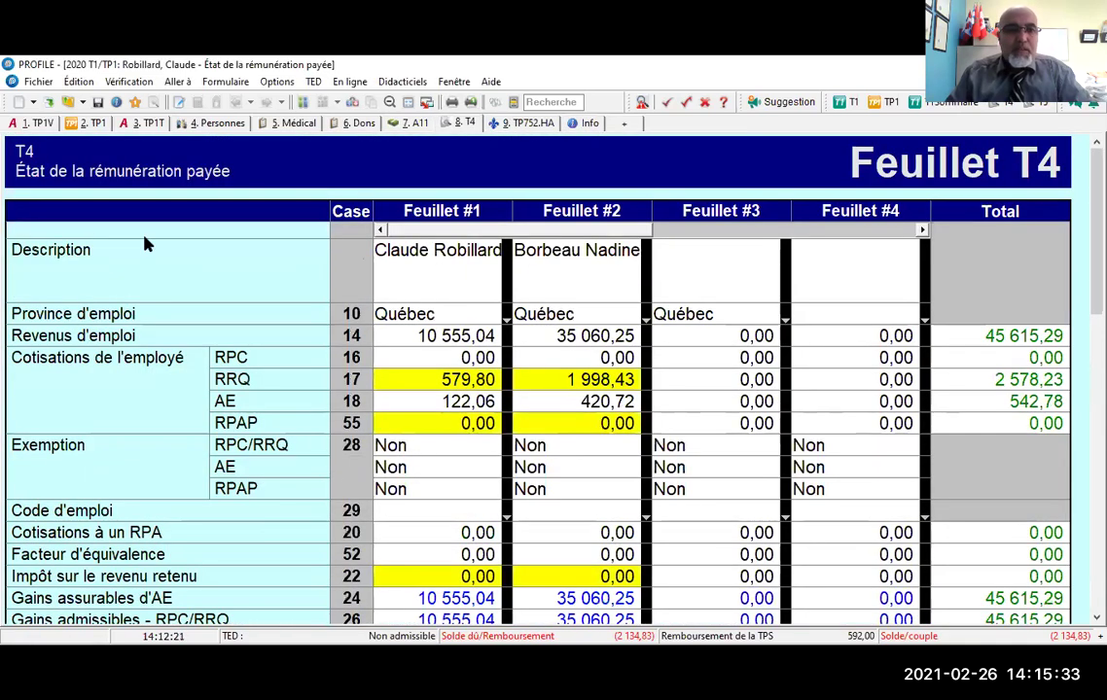
- Create a new blank 2020 T1/TP1 tax return
left_click(39, 83)
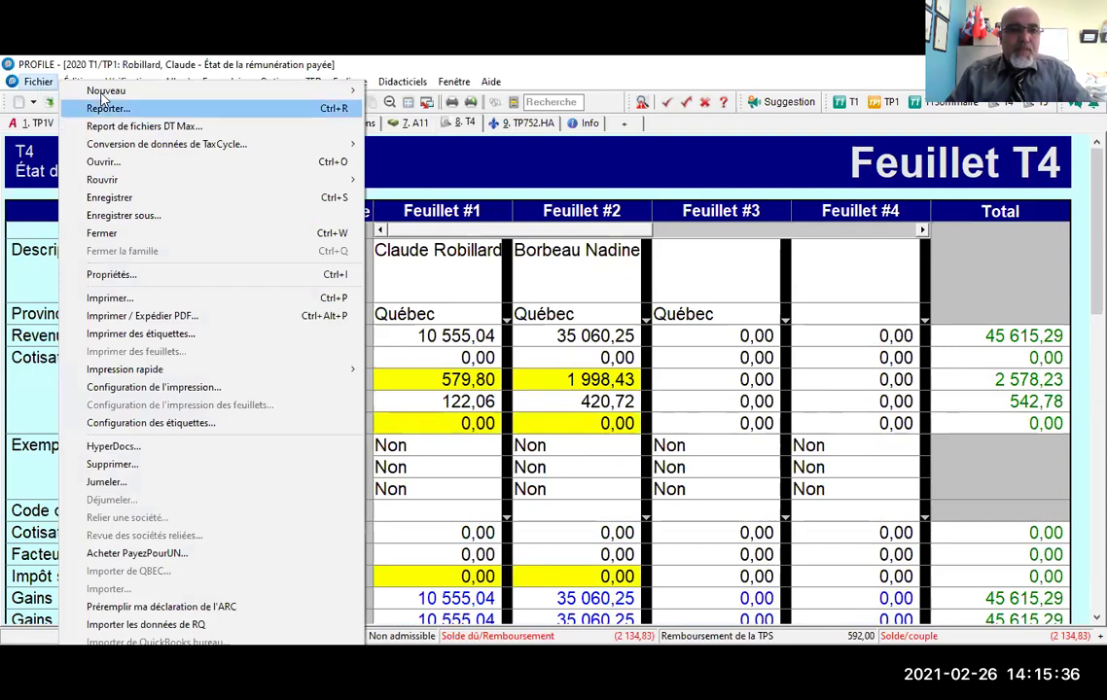
left_click(253, 70)
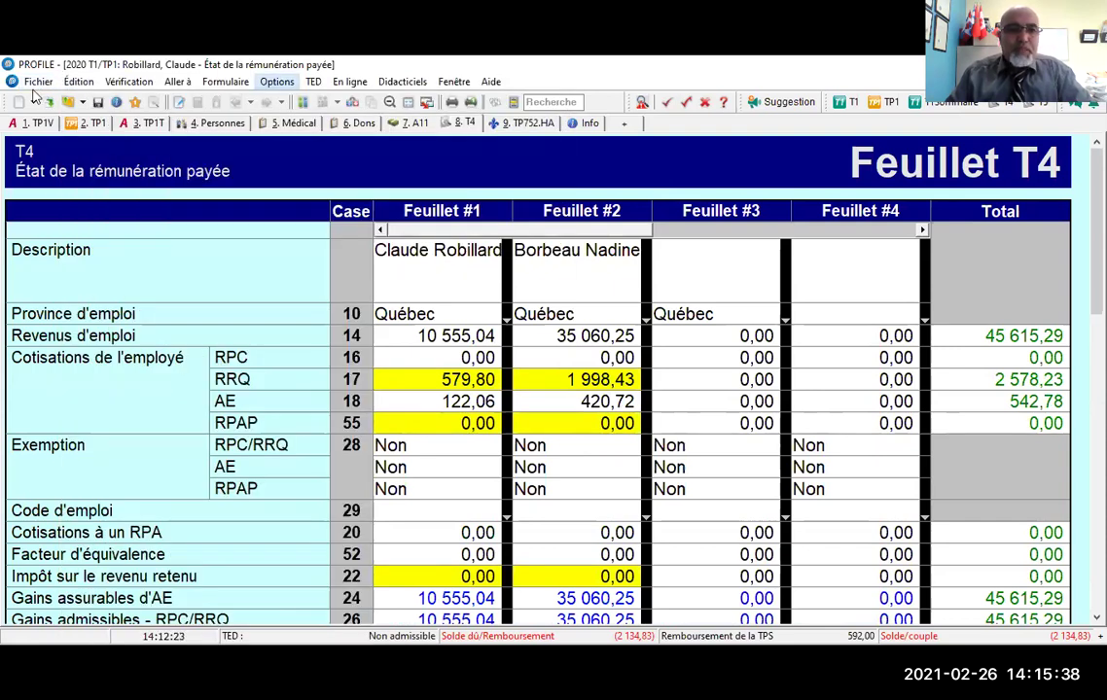
left_click(38, 82)
left_click(39, 90)
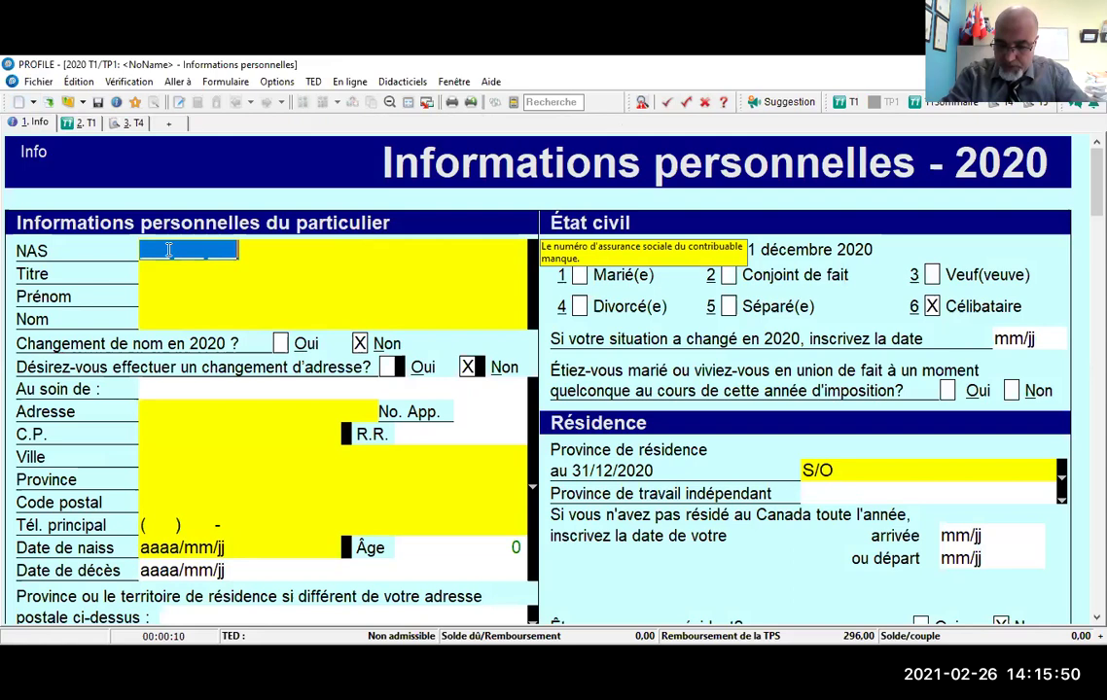
- Enter the taxpayer's social insurance number (NAS), the title Mr, and the taxpayer's first and last names
type("990 ")
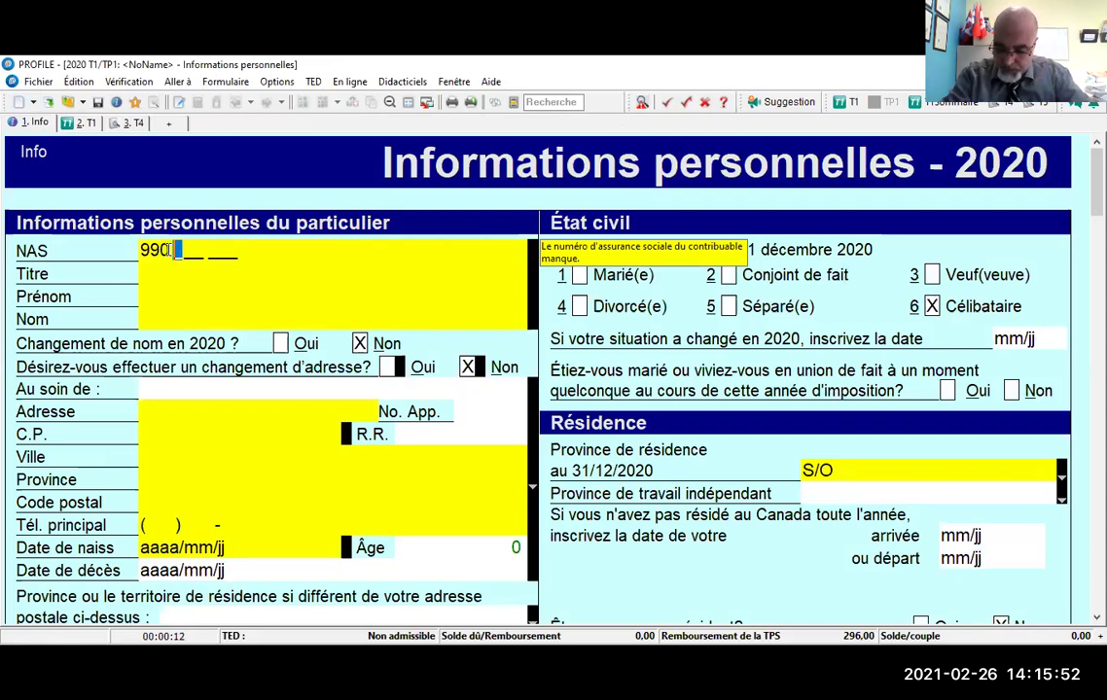
type("000 085")
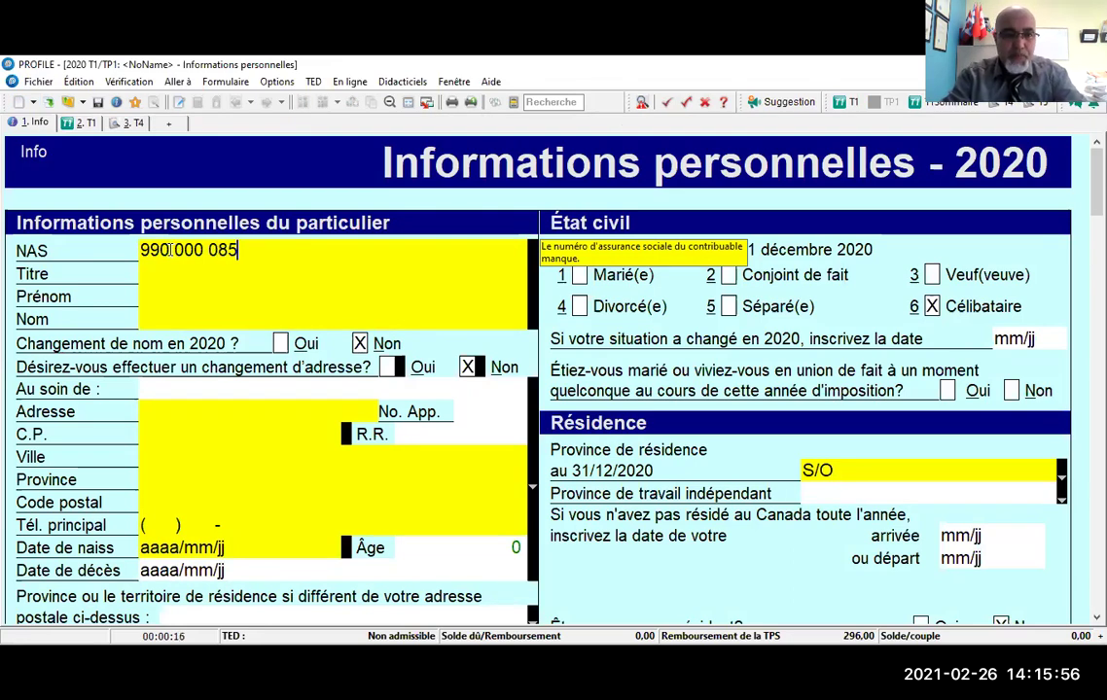
key("Tab")
type("M")
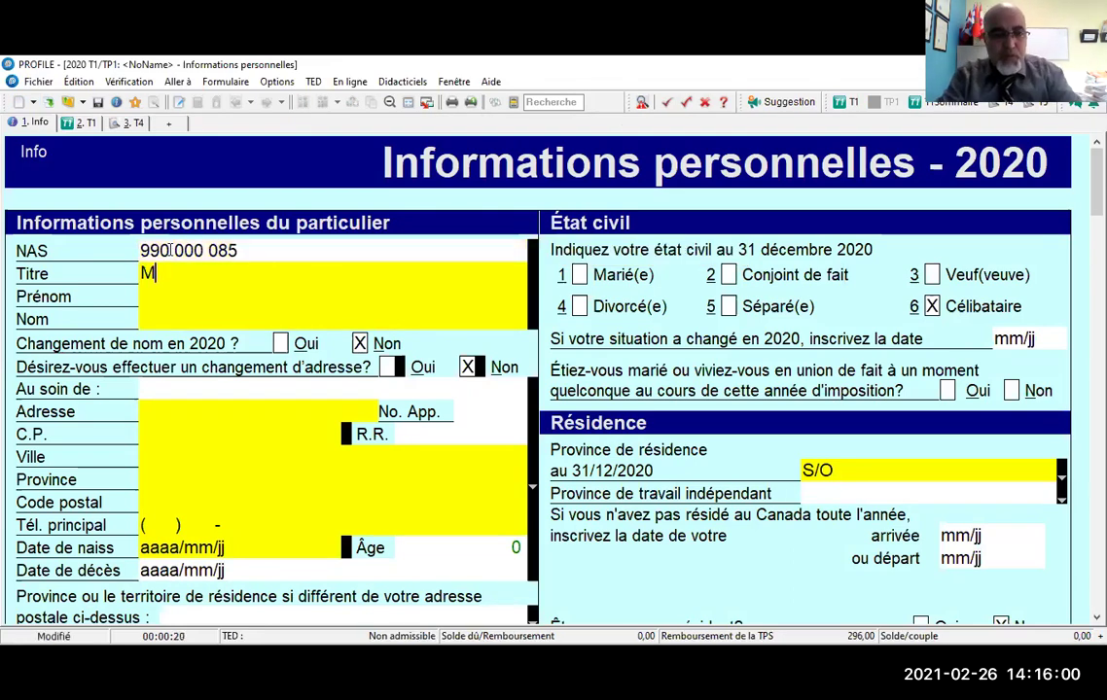
type("r")
key("Tab")
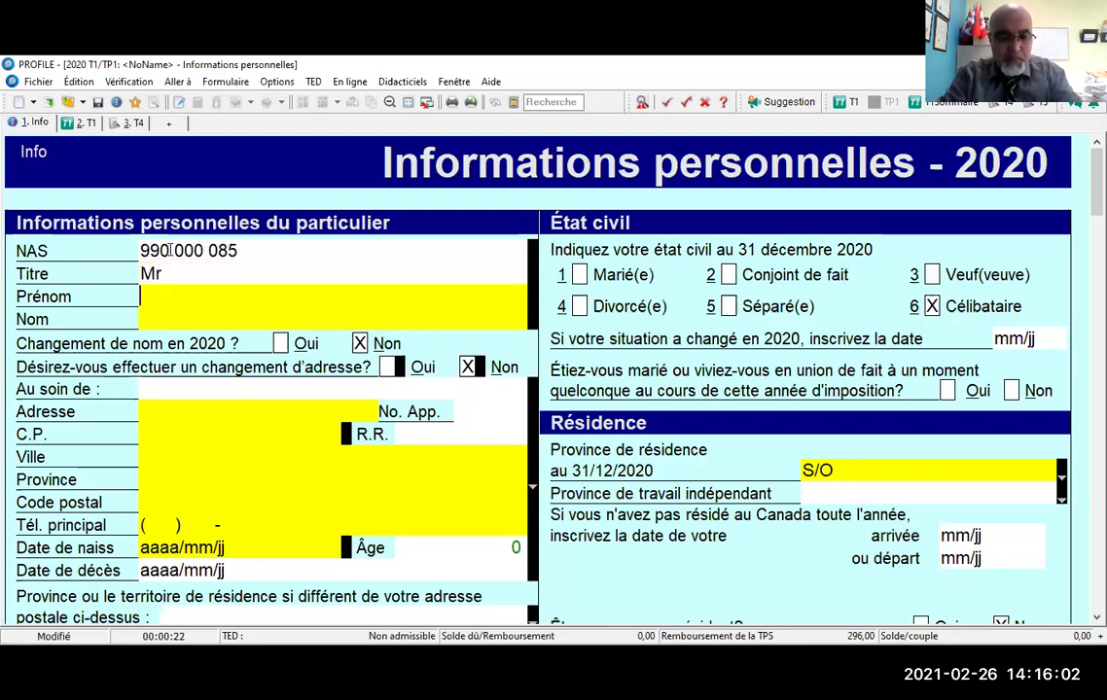
type("Adam")
key("Tab")
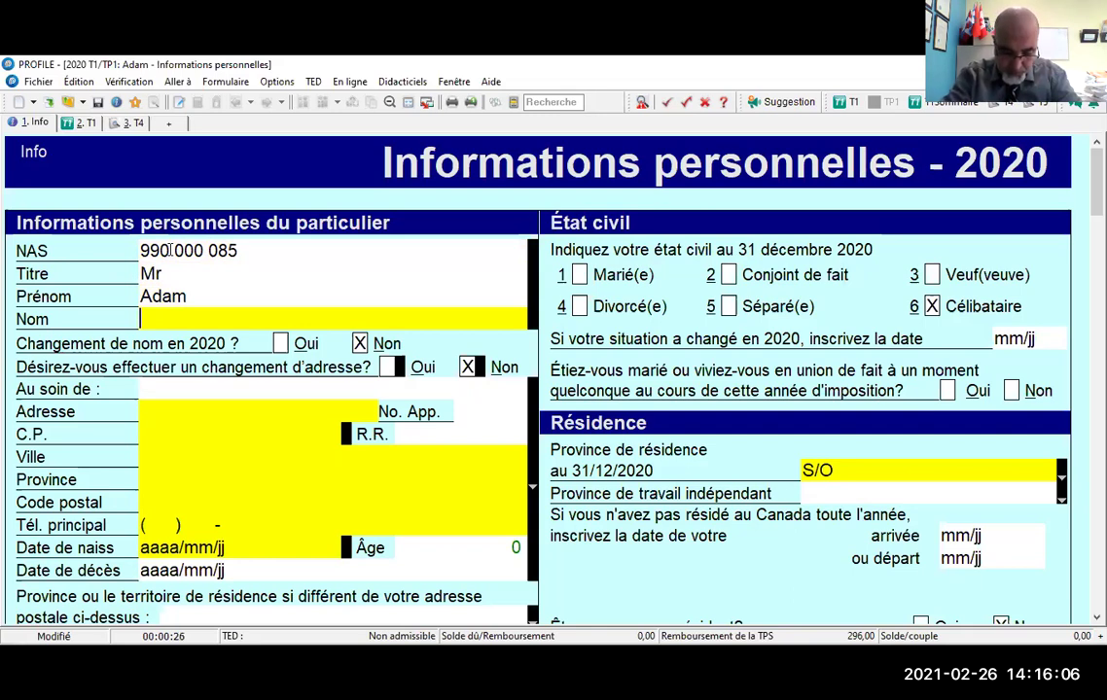
type("Bovin")
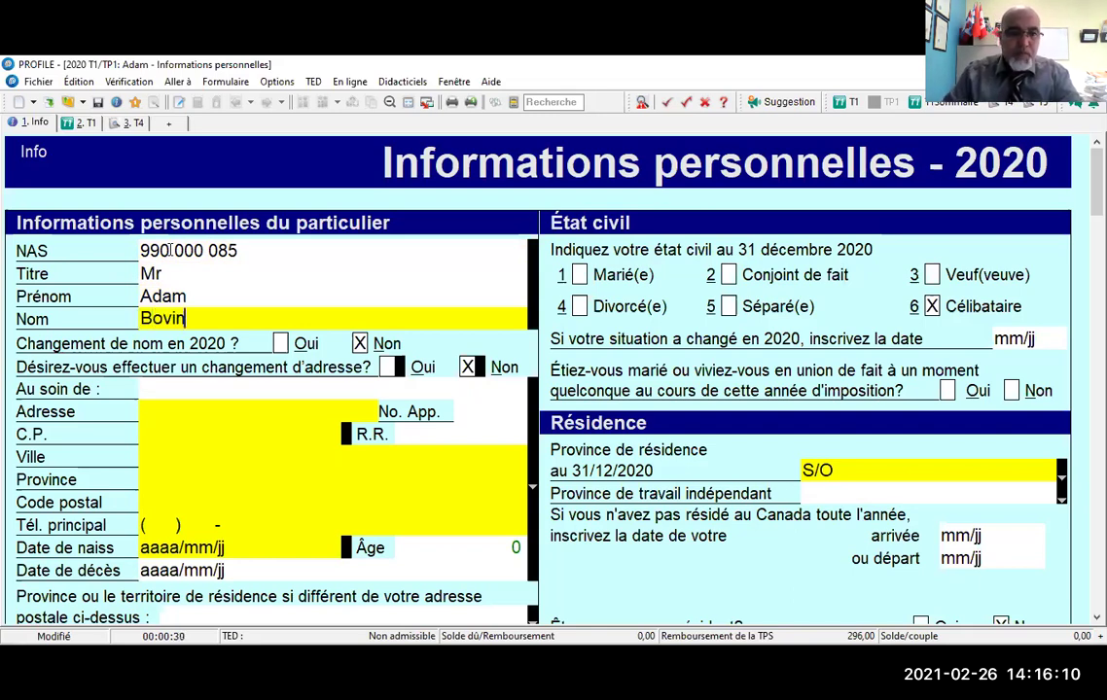
- Fill in the taxpayer's street address and apartment number, leaving the post office box (C.P.) empty
left_click(205, 412)
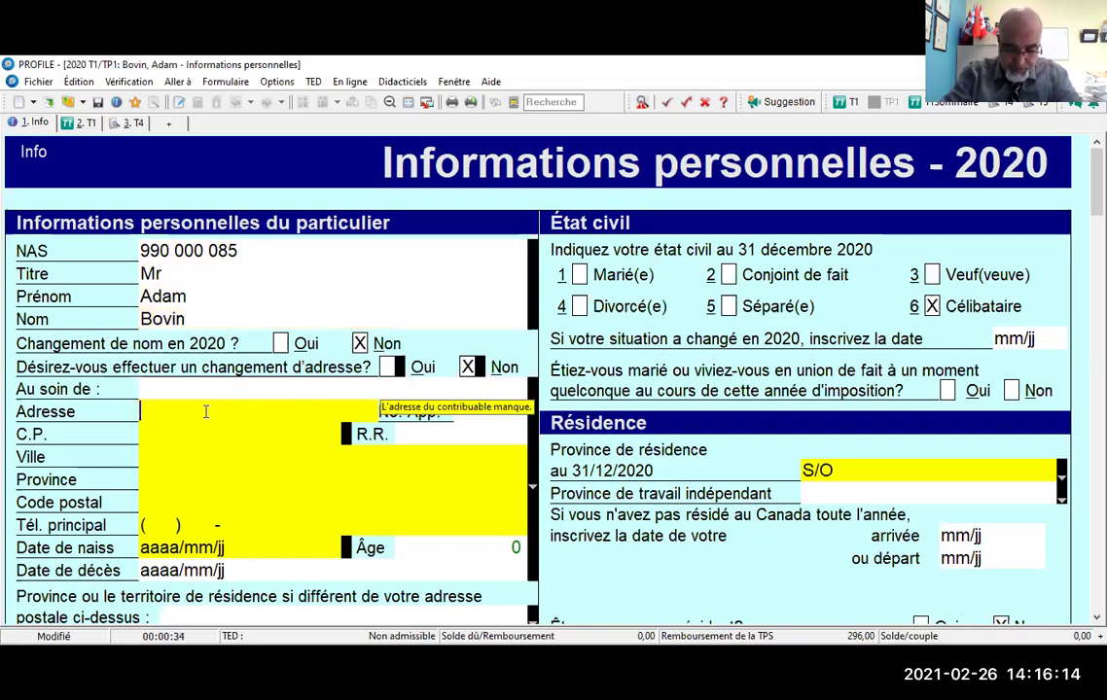
type("123")
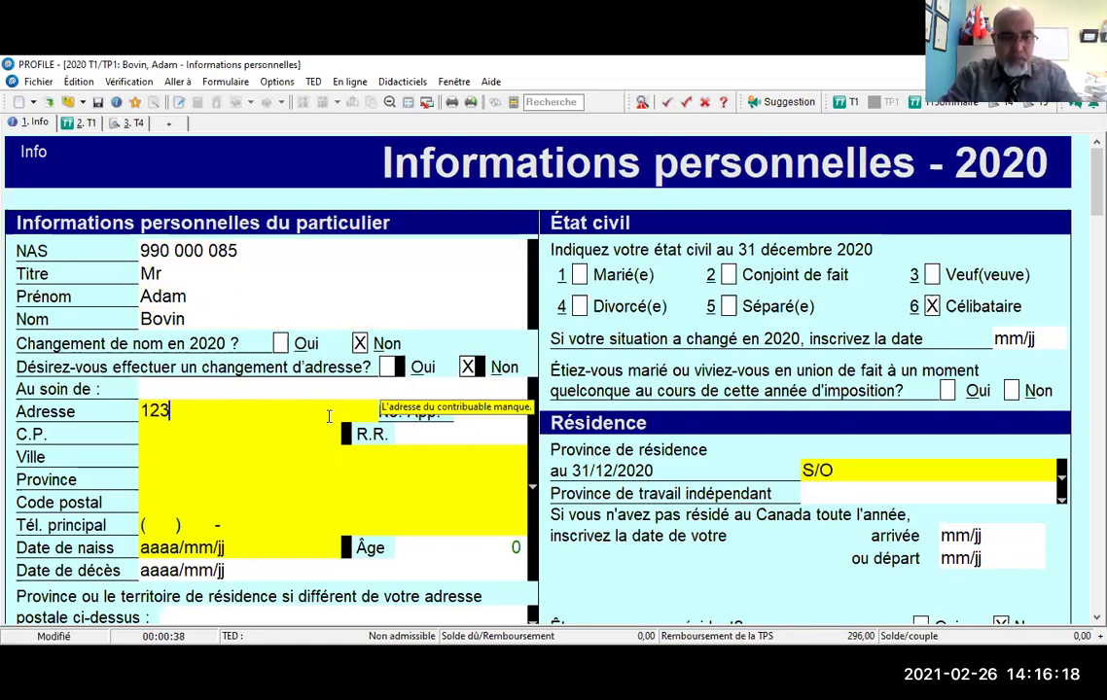
type(" Avenue Le P")
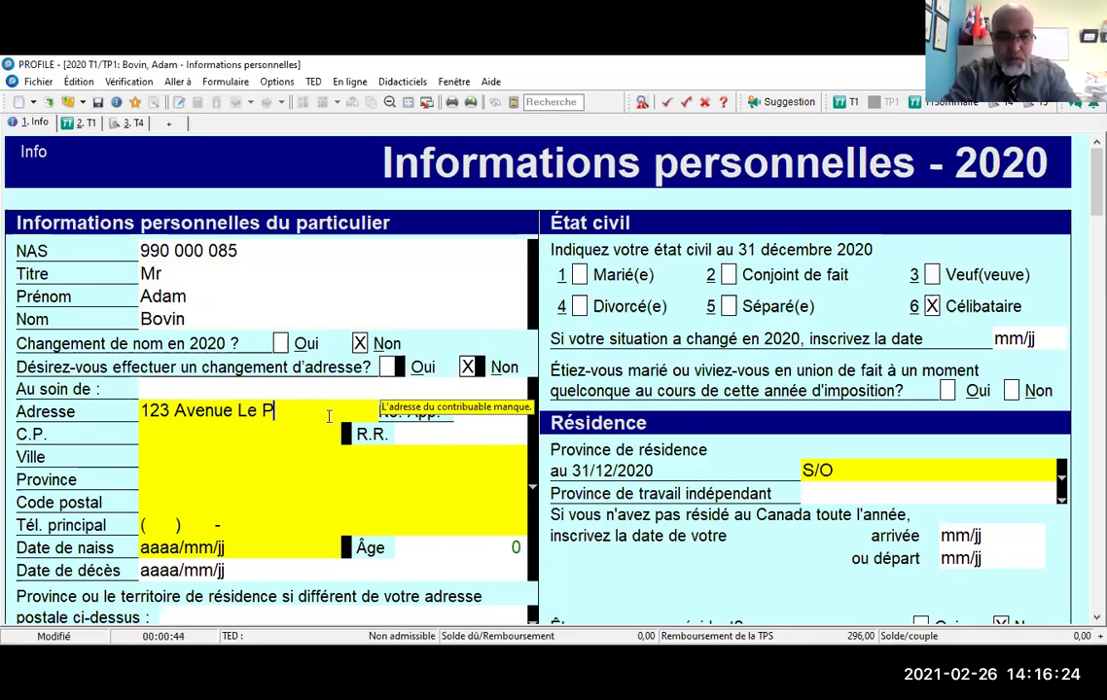
type("eubl")
type("e")
key("Tab")
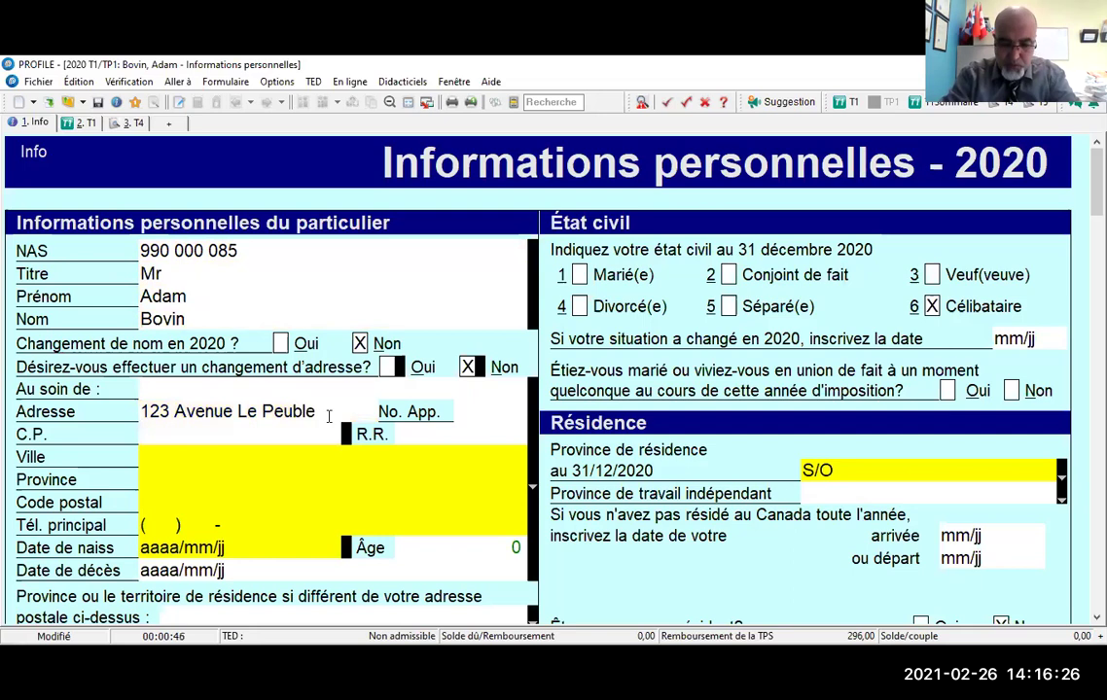
type("1")
key("Tab")
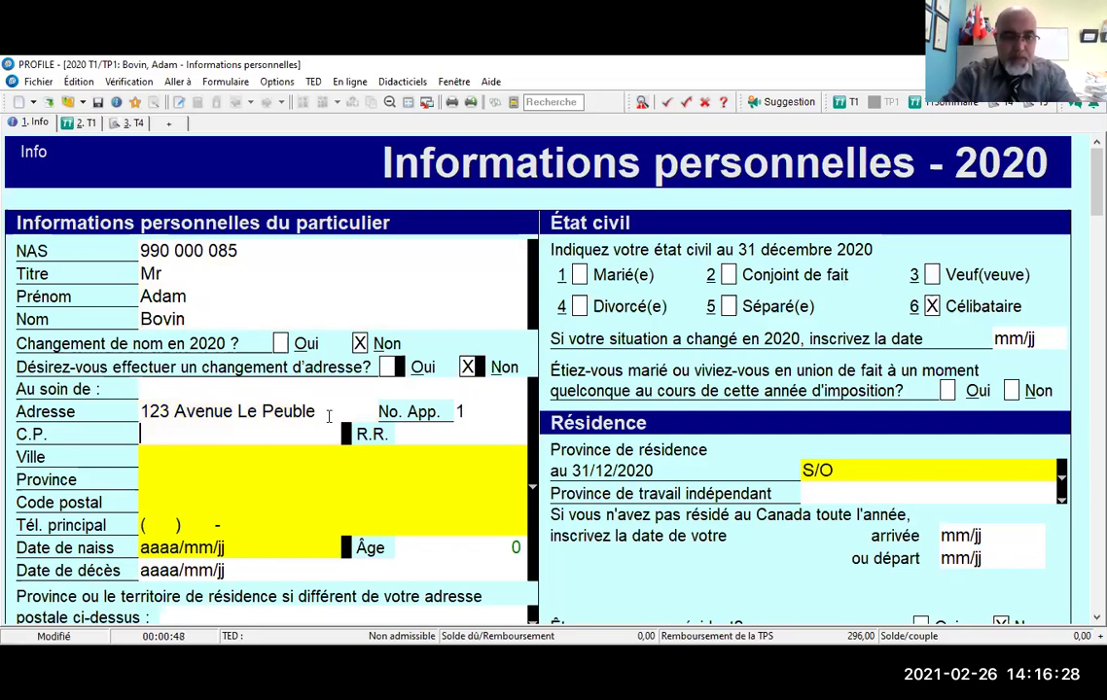
key("Tab")
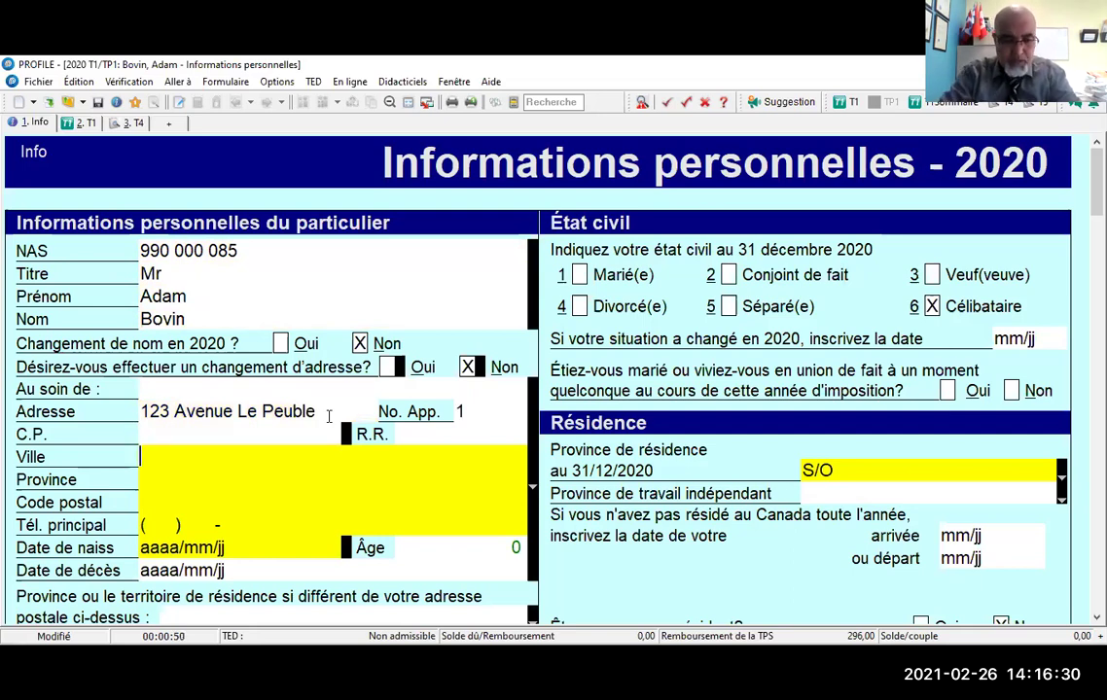
- Complete the mailing address with the taxpayer's city, the province QC and the postal code
type("Québec")
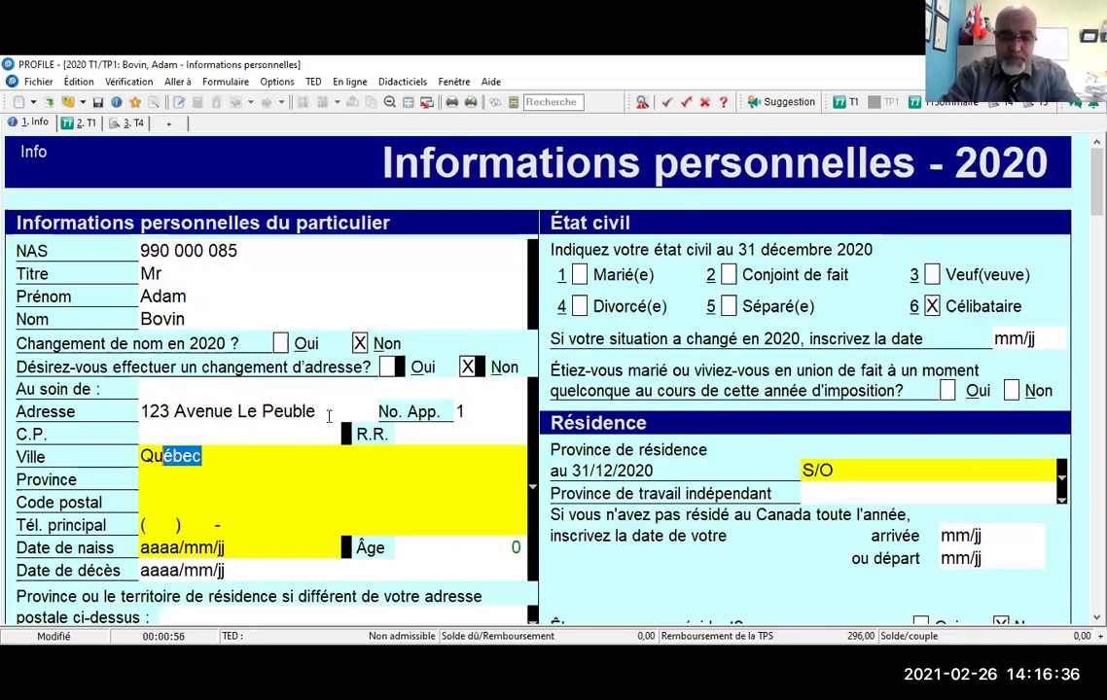
key("Tab")
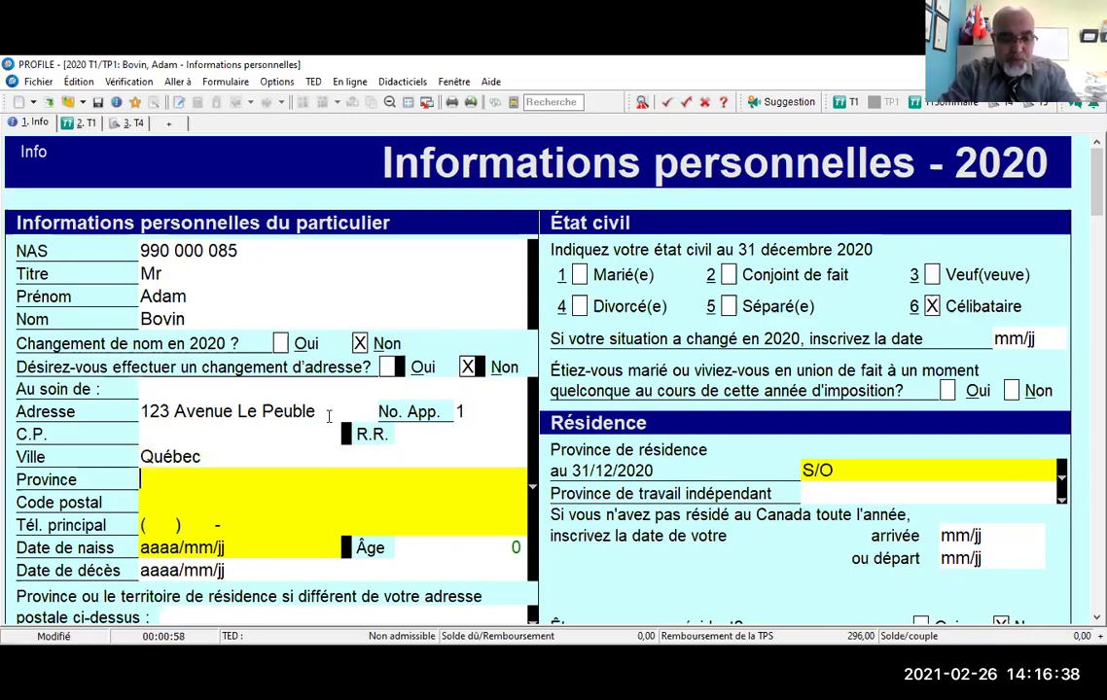
type("QC")
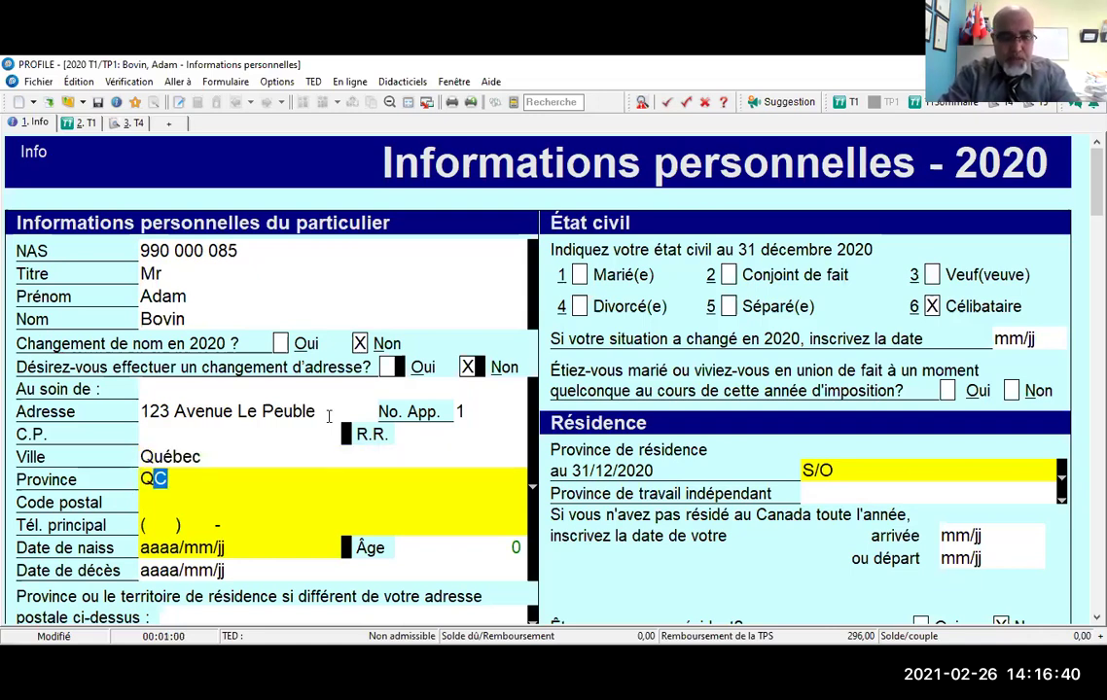
key("Tab")
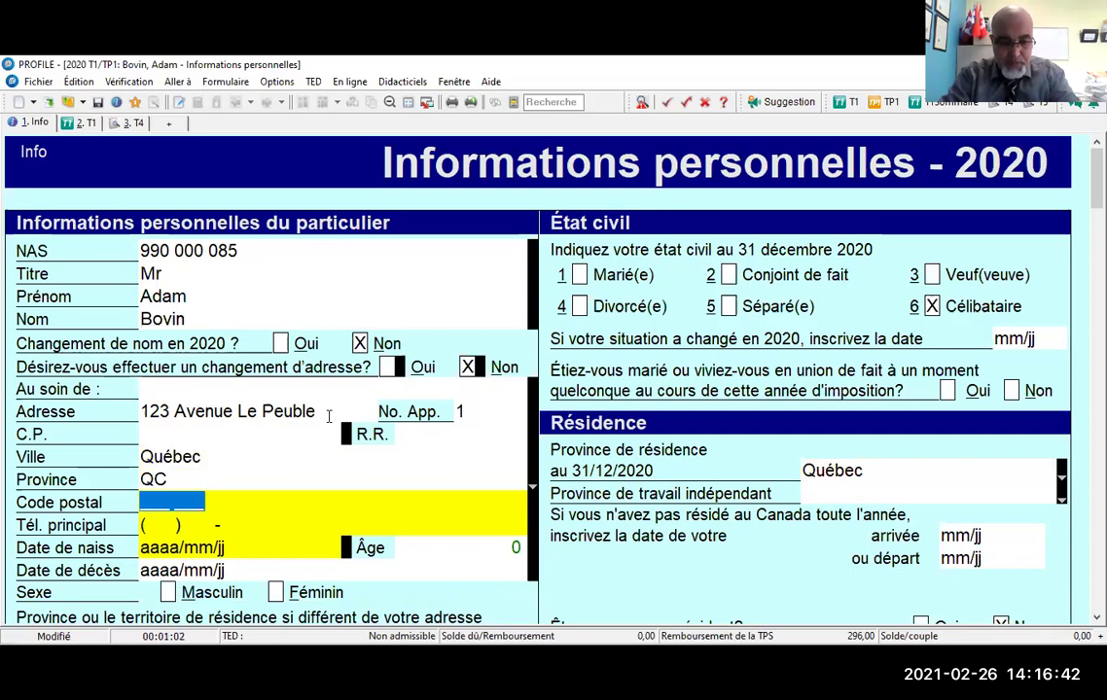
type("G")
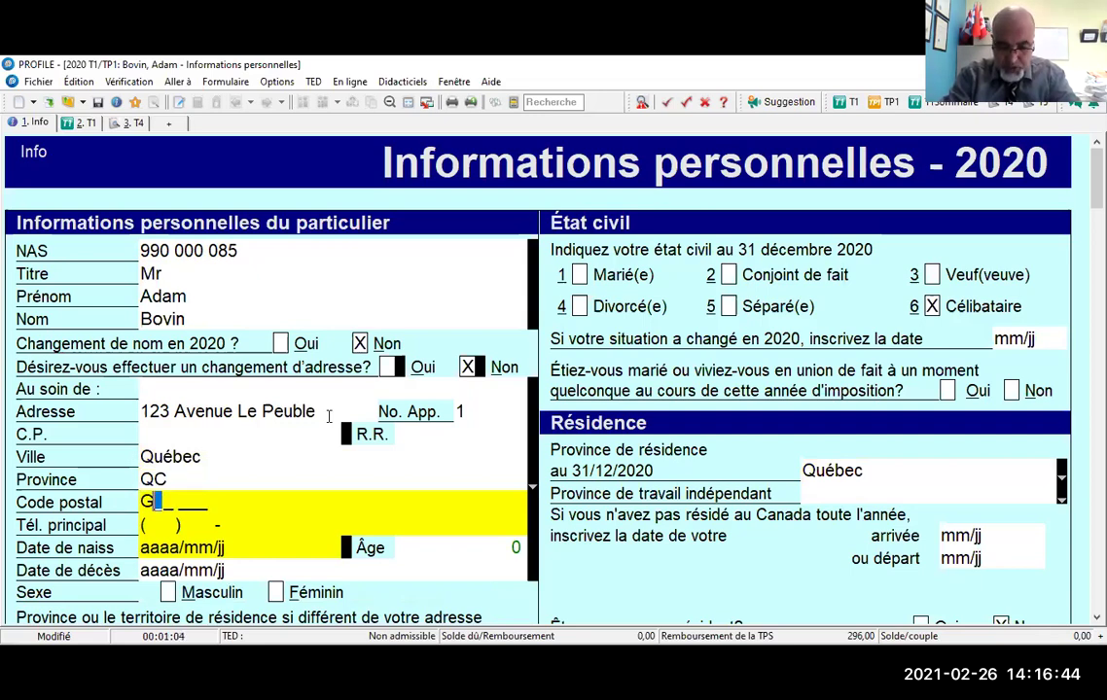
type("1G 2G2")
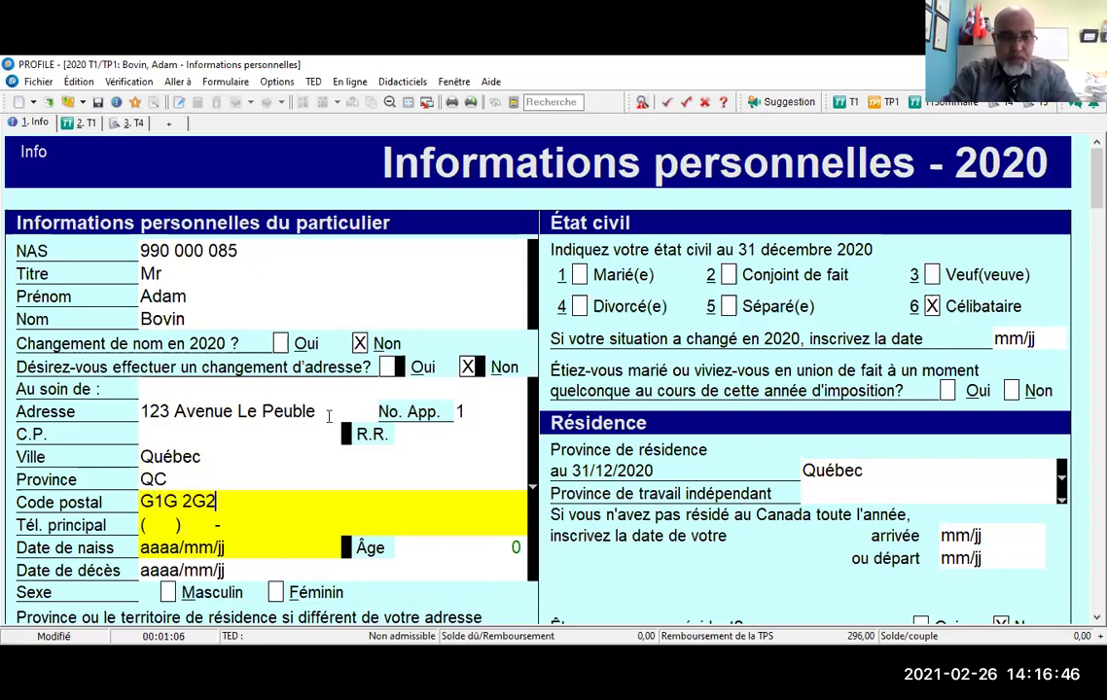
key("Tab")
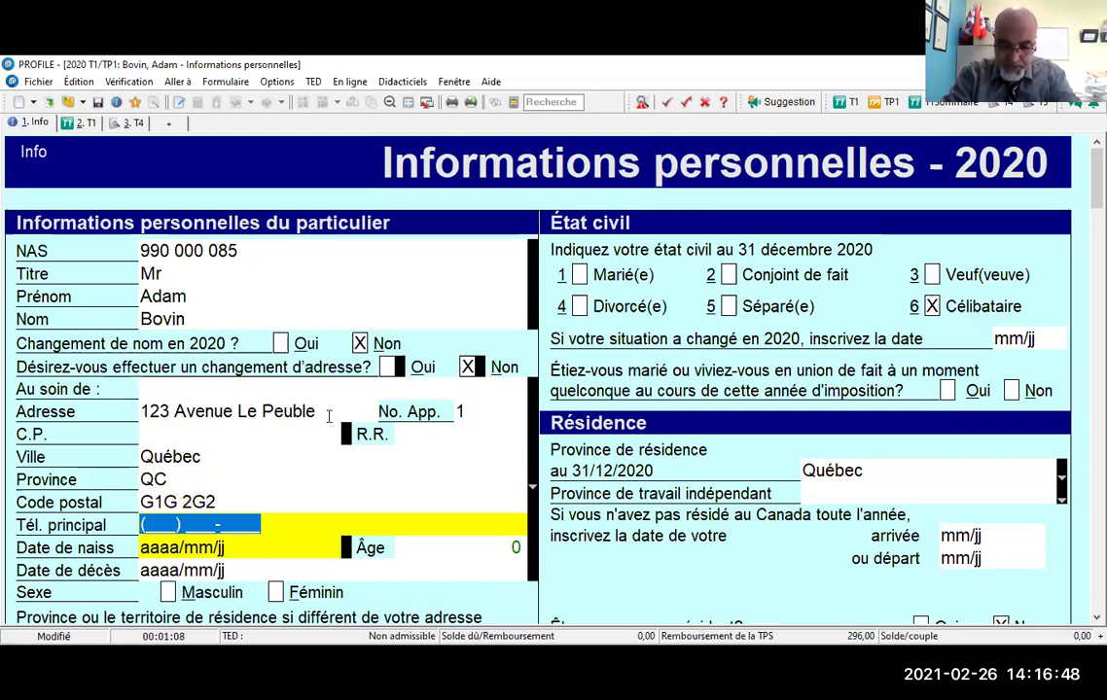
- Enter the taxpayer's main telephone number and date of birth
type("418) 418-")
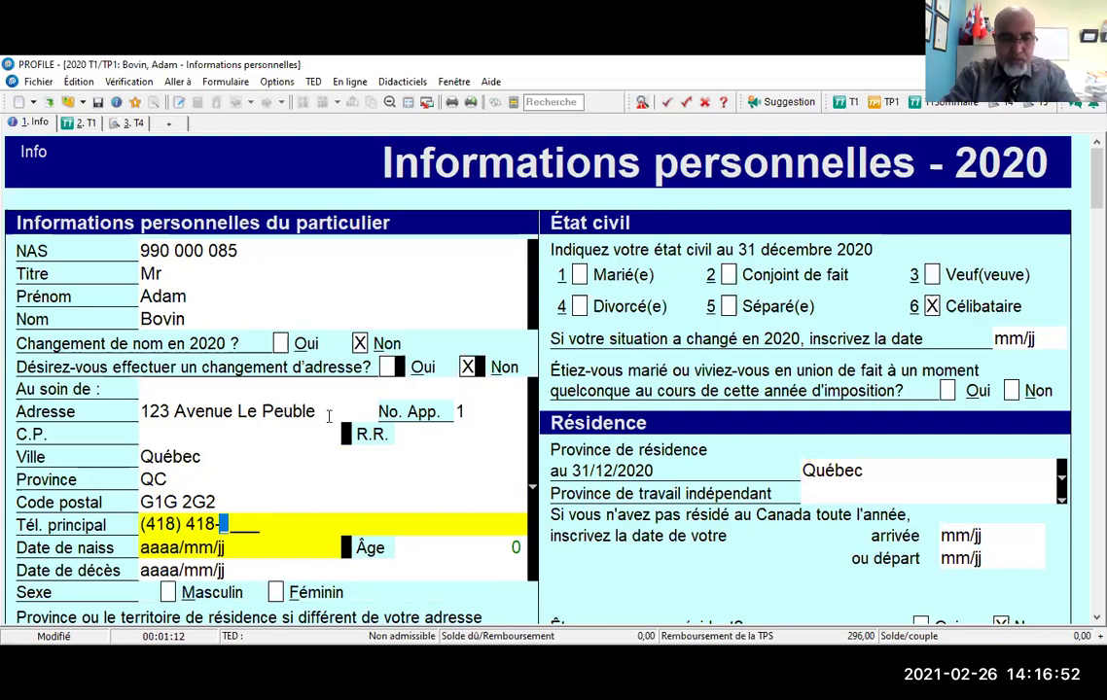
type("418")
type("8")
key("Tab")
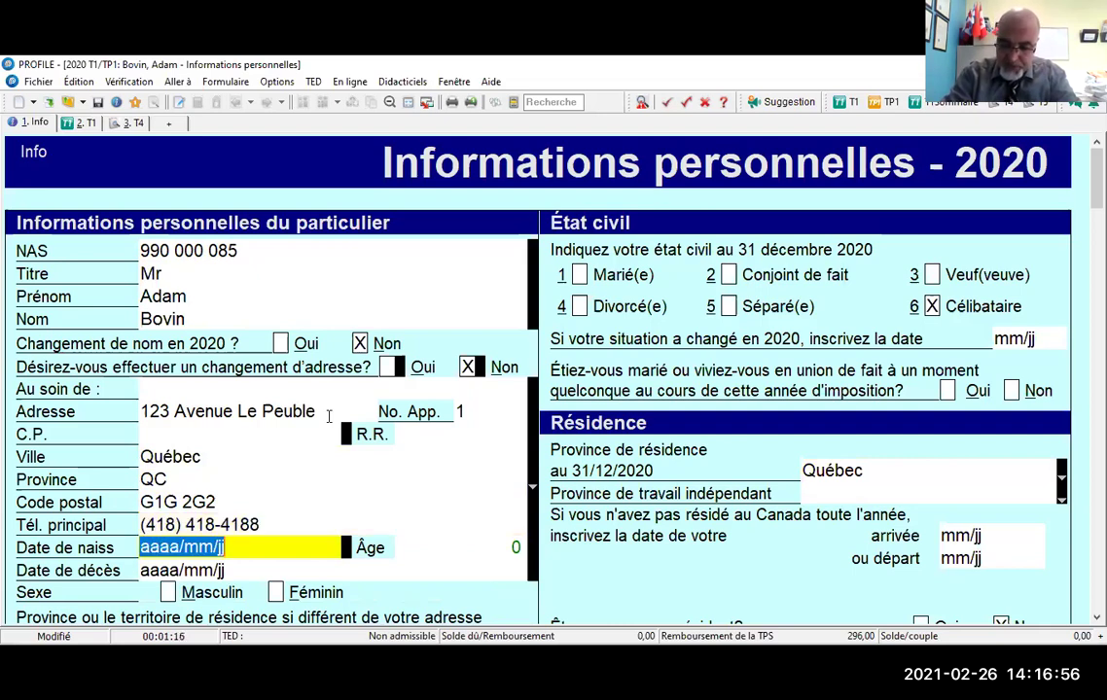
type("1990/0")
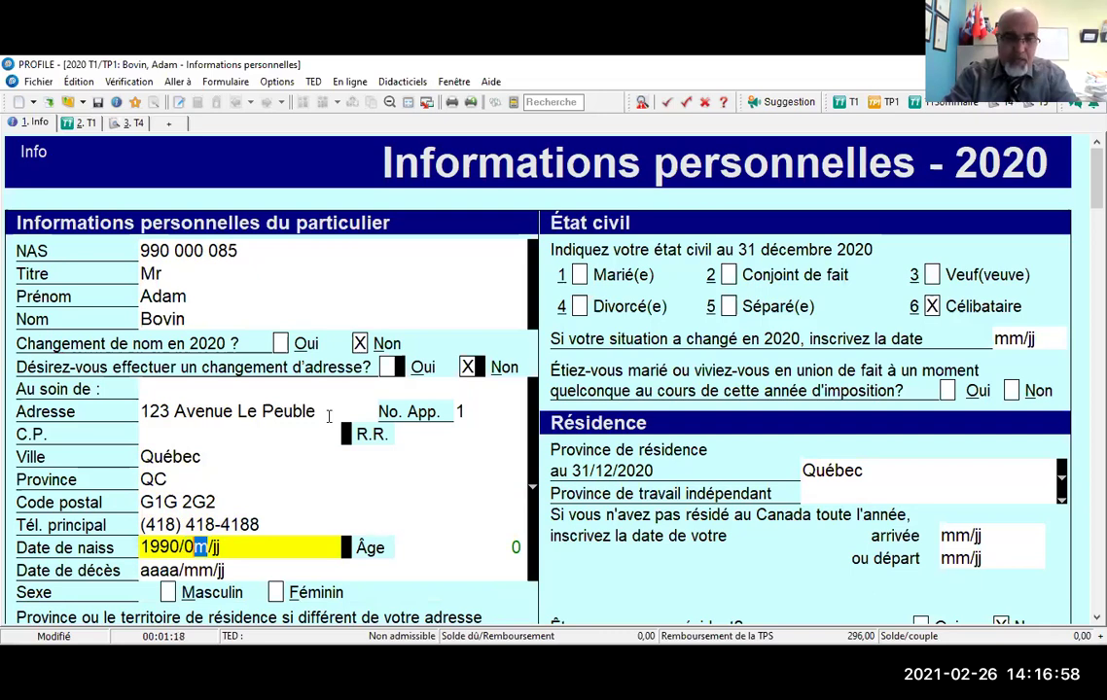
type("1/01")
key("Tab")
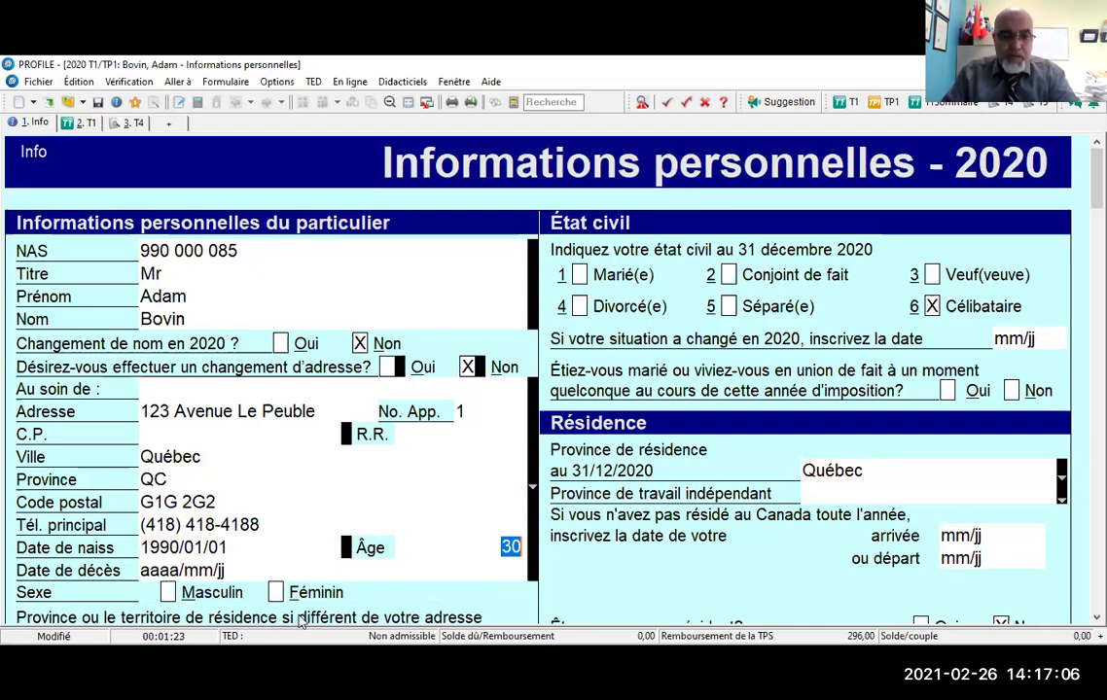
- Set the taxpayer's sex to Masculin and mark the e-mail address option as Déjà inscrit
scroll(173, 482, "down", 1)
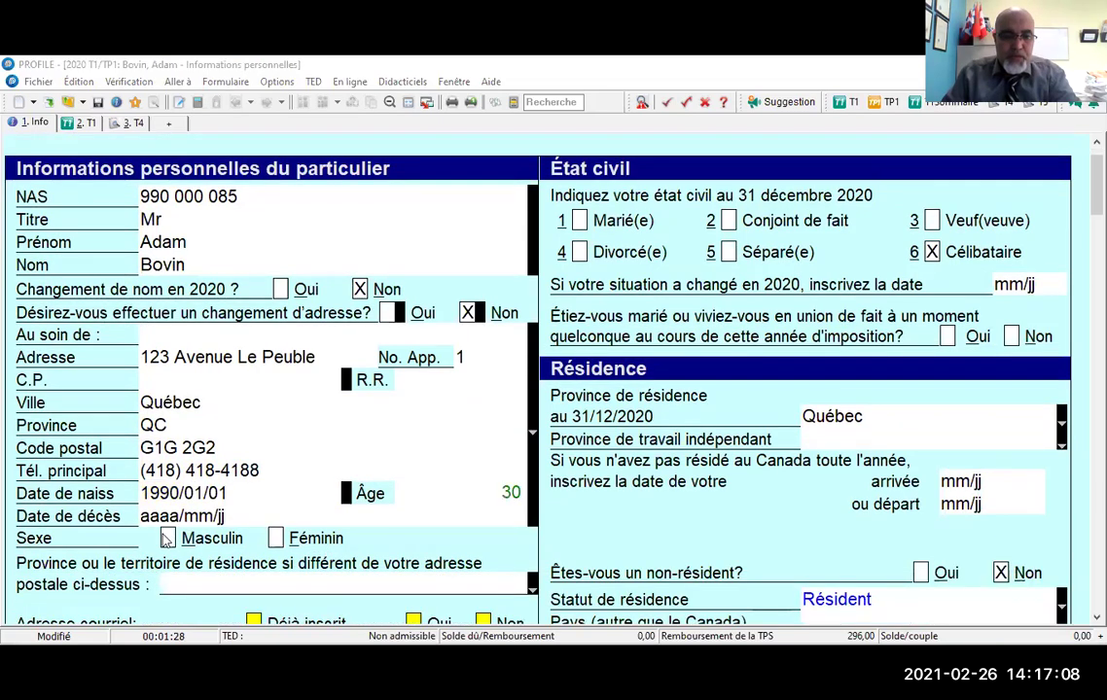
left_click(169, 538)
scroll(248, 520, "down", 2)
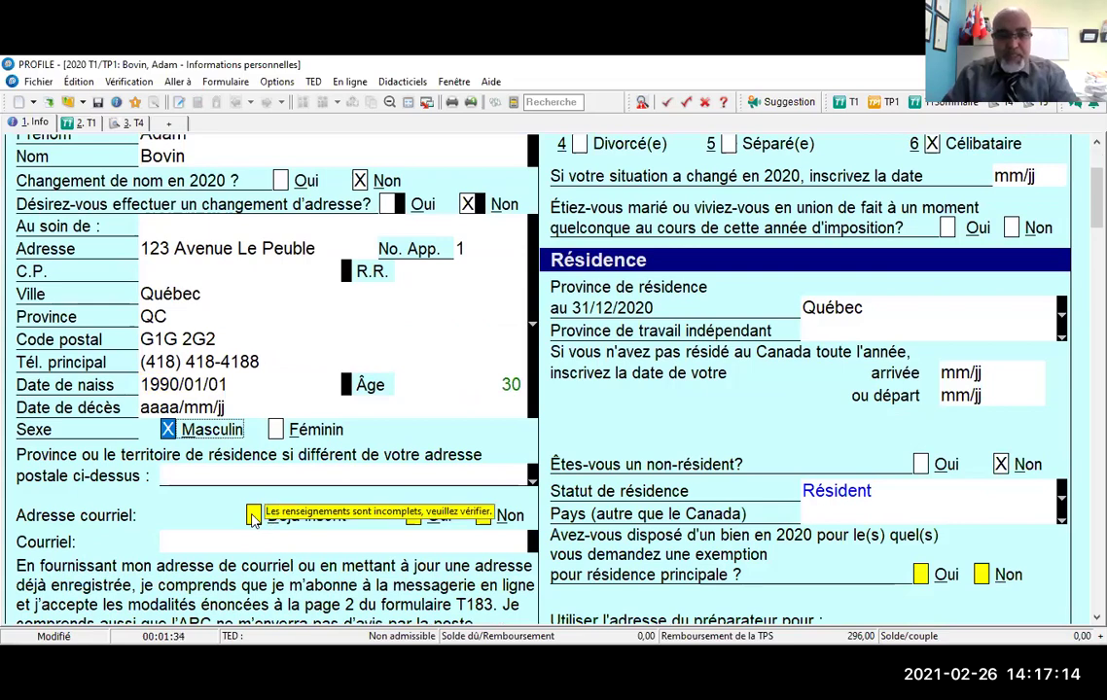
left_click(252, 516)
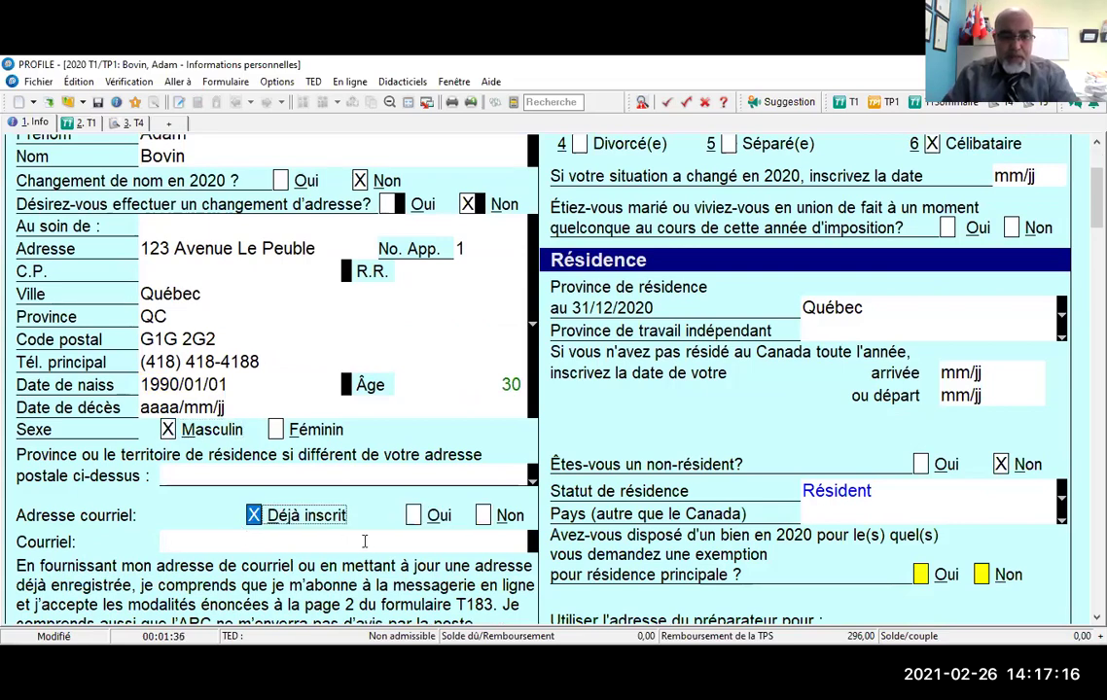
- Answer Non to the question about the preparer receiving the notice of assessment electronically
scroll(327, 484, "down", 3)
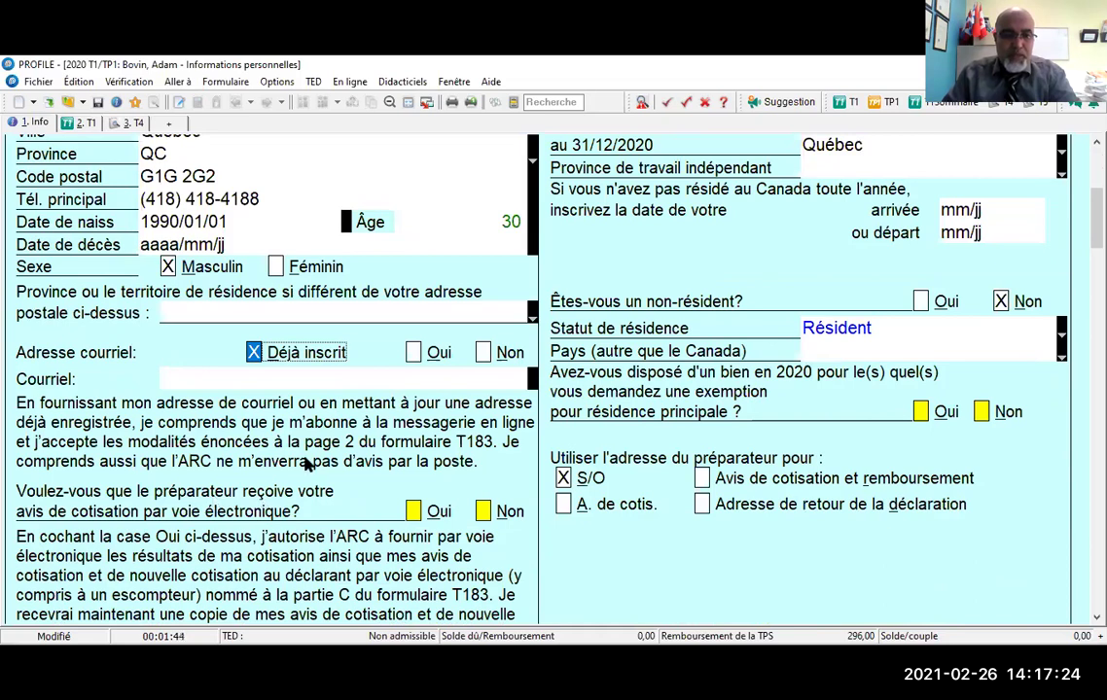
scroll(307, 457, "down", 1)
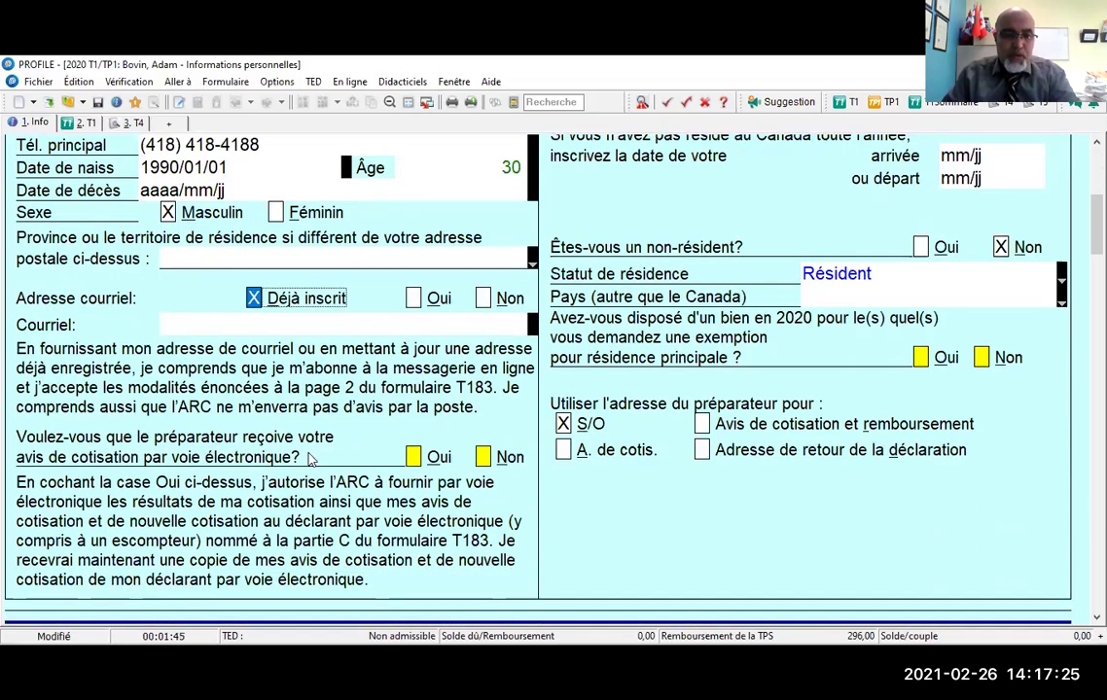
left_click(502, 457)
scroll(625, 520, "up", 2)
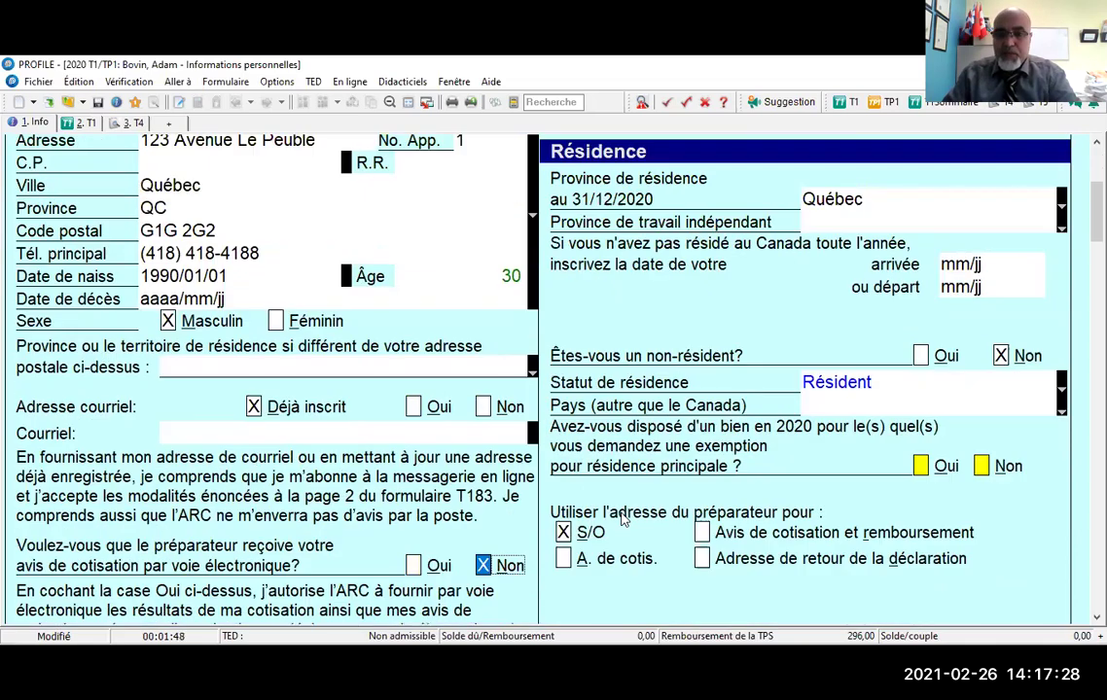
scroll(505, 332, "up", 5)
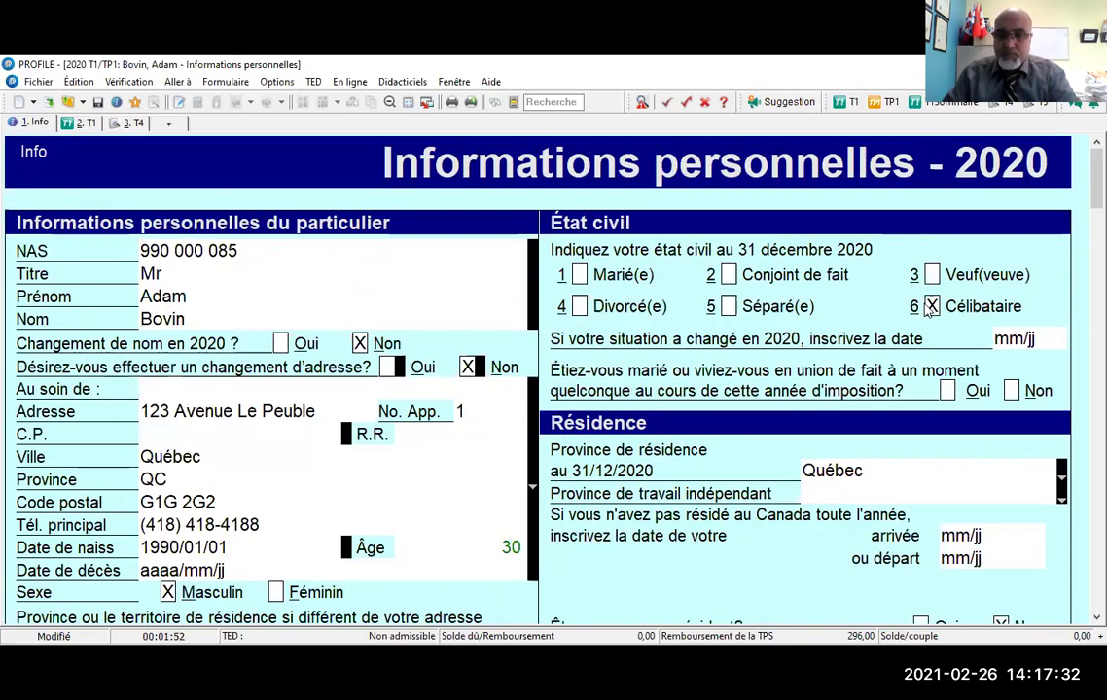
- Answer Non to the question about claiming the principal residence exemption for a property disposed of in 2020
scroll(927, 309, "down", 2)
scroll(927, 309, "up", 2)
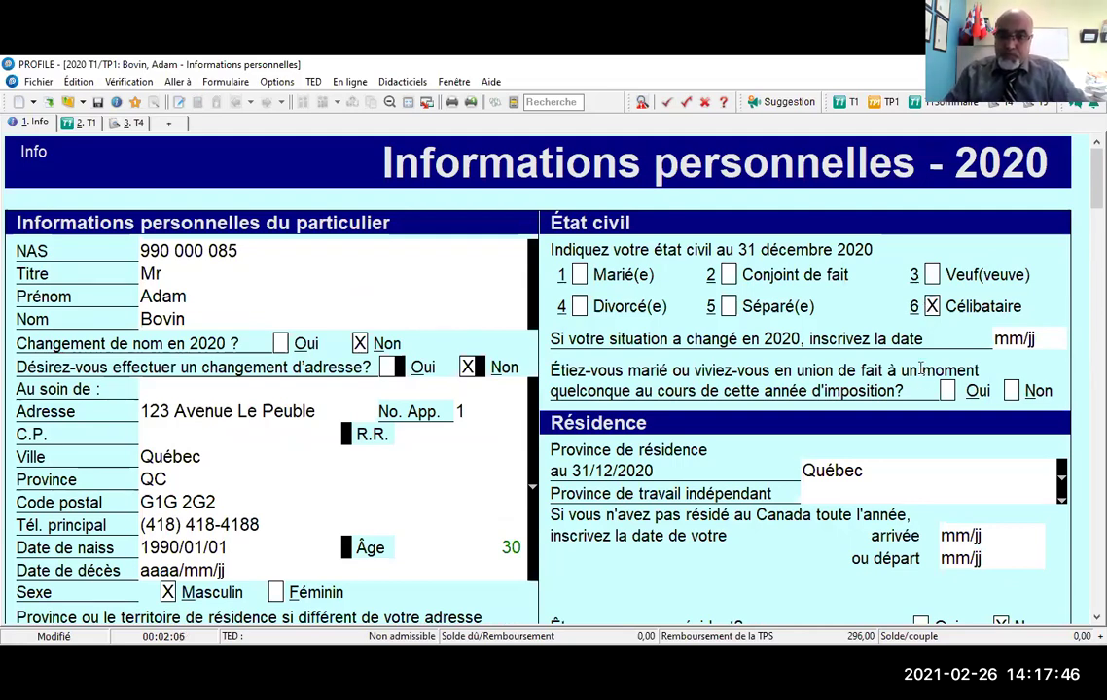
scroll(920, 369, "down", 3)
scroll(920, 371, "down", 2)
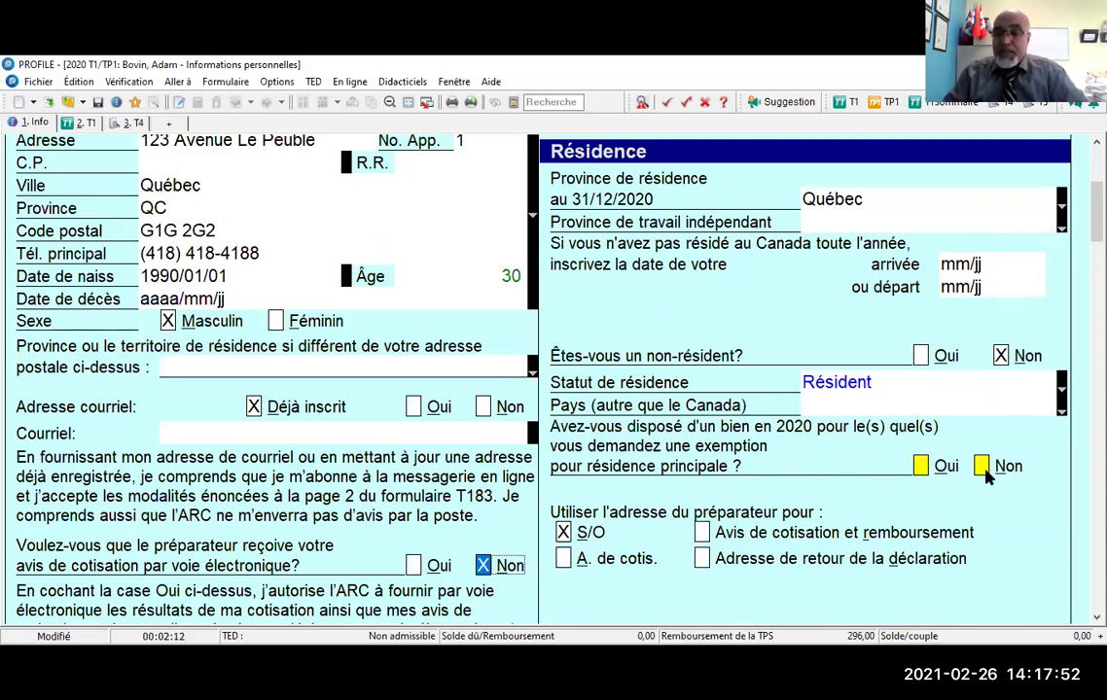
mouse_move(985, 470)
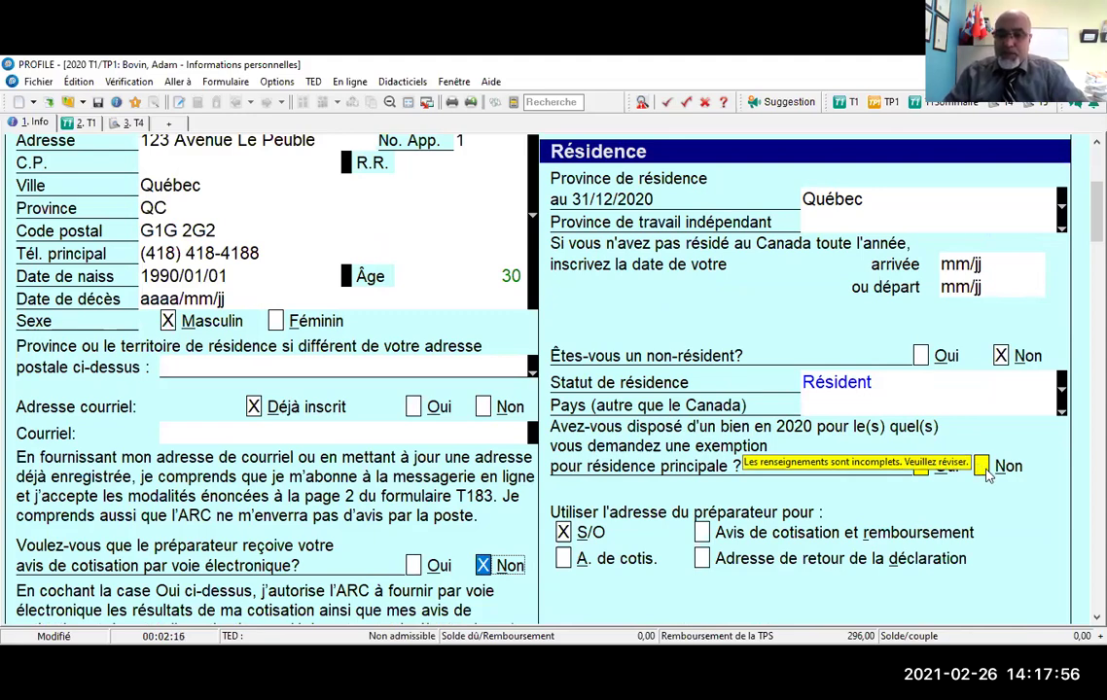
left_click(982, 468)
- In the Production section, answer Non to whether the taxpayer signed form T183 electronically
scroll(985, 466, "down", 3)
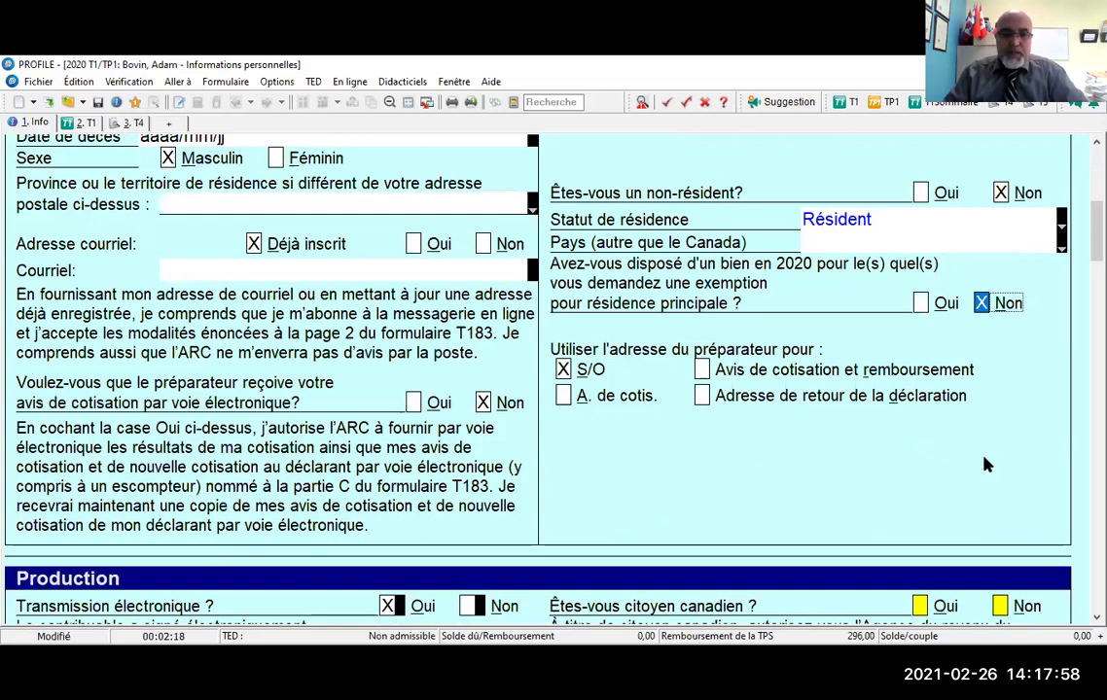
scroll(984, 465, "down", 7)
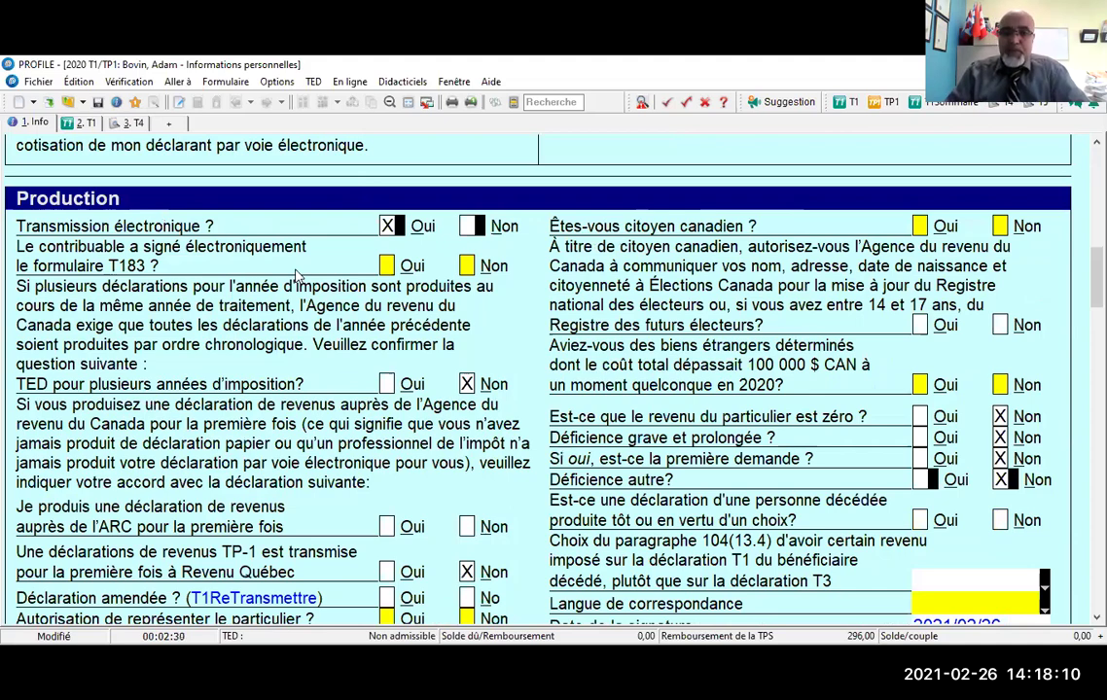
left_click(468, 267)
left_click(468, 268)
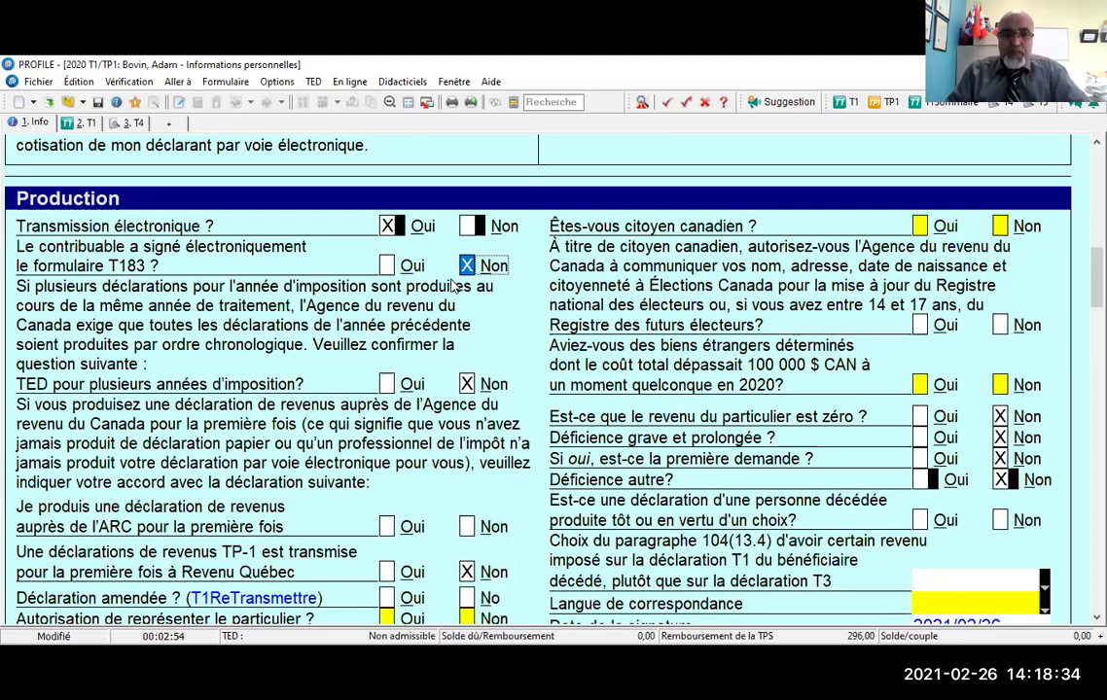
- Answer Non to the questions on first-time filing with the ARC, an amended federal return and authorization to represent the individual
scroll(451, 274, "down", 3)
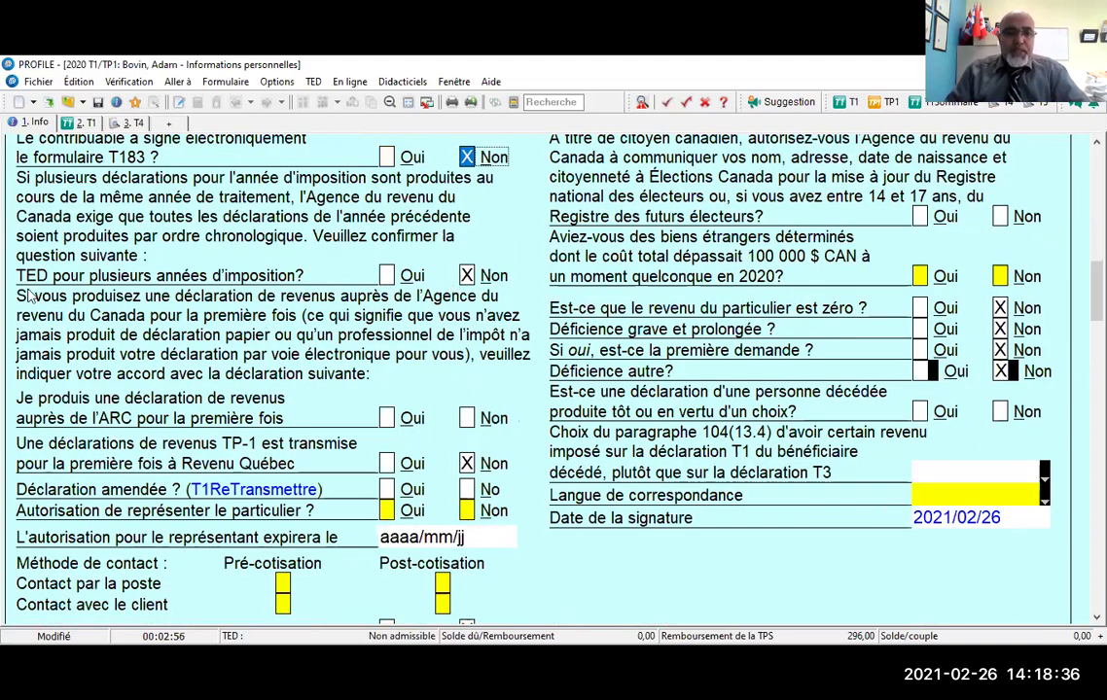
left_click(466, 419)
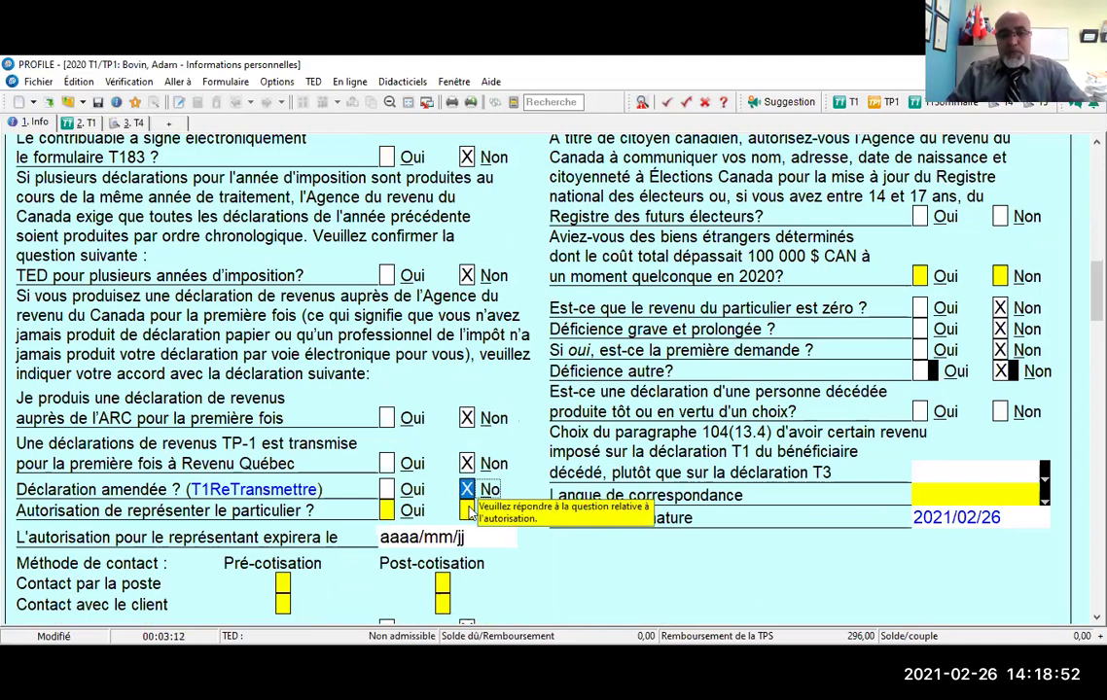
left_click(469, 511)
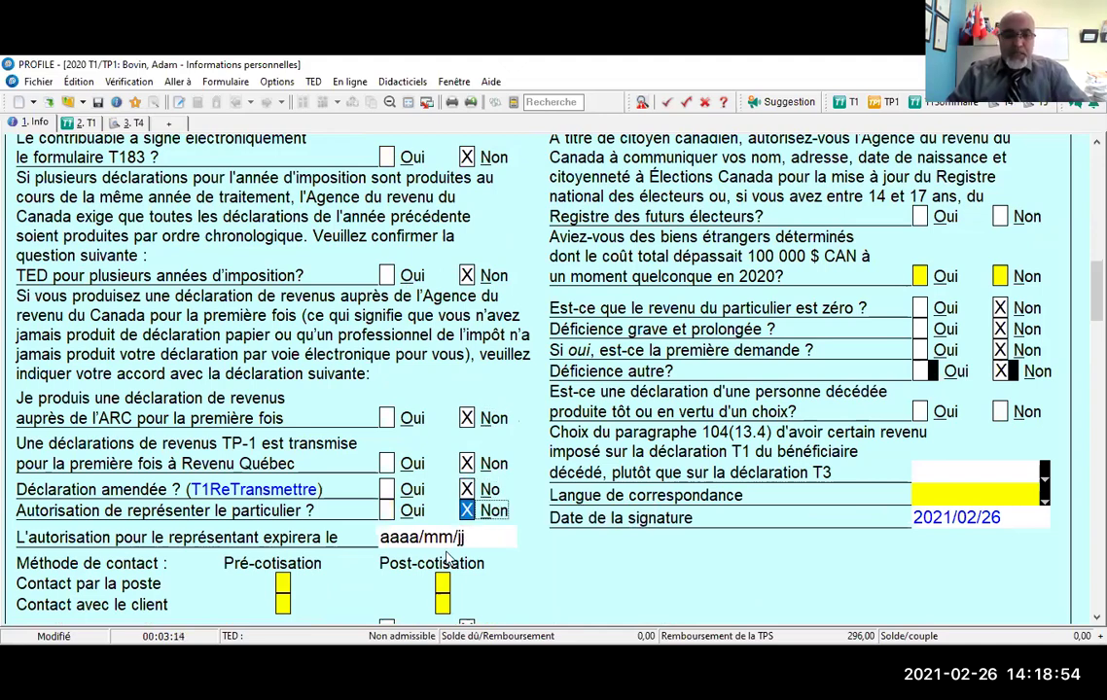
- Set the contact method to Contact avec le client for both Pré-cotisation and Post-cotisation
scroll(282, 506, "down", 3)
left_click(282, 498)
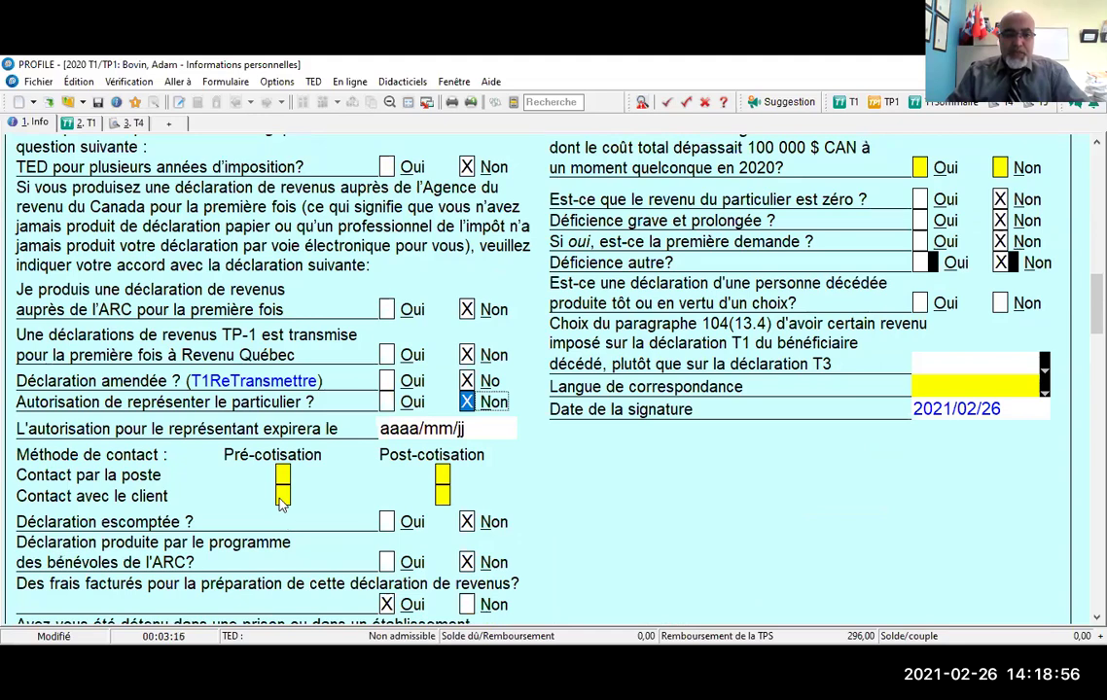
left_click(443, 497)
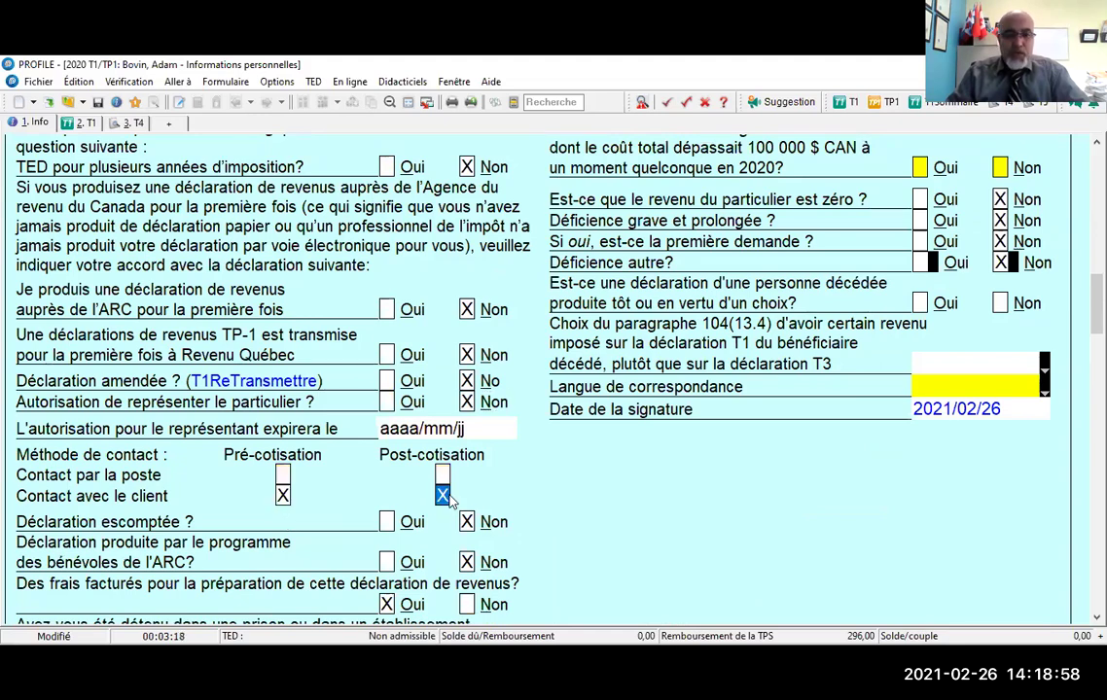
- Answer Oui to whether the home address is the same as the mailing address
scroll(448, 498, "down", 4)
scroll(450, 501, "down", 1)
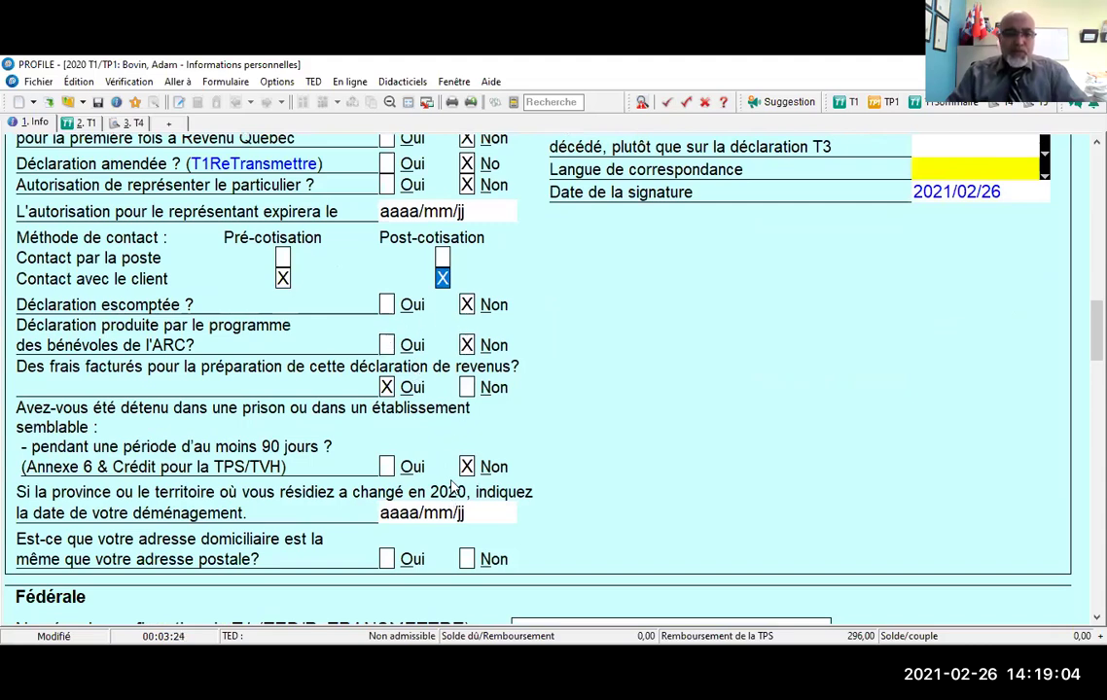
scroll(450, 488, "down", 1)
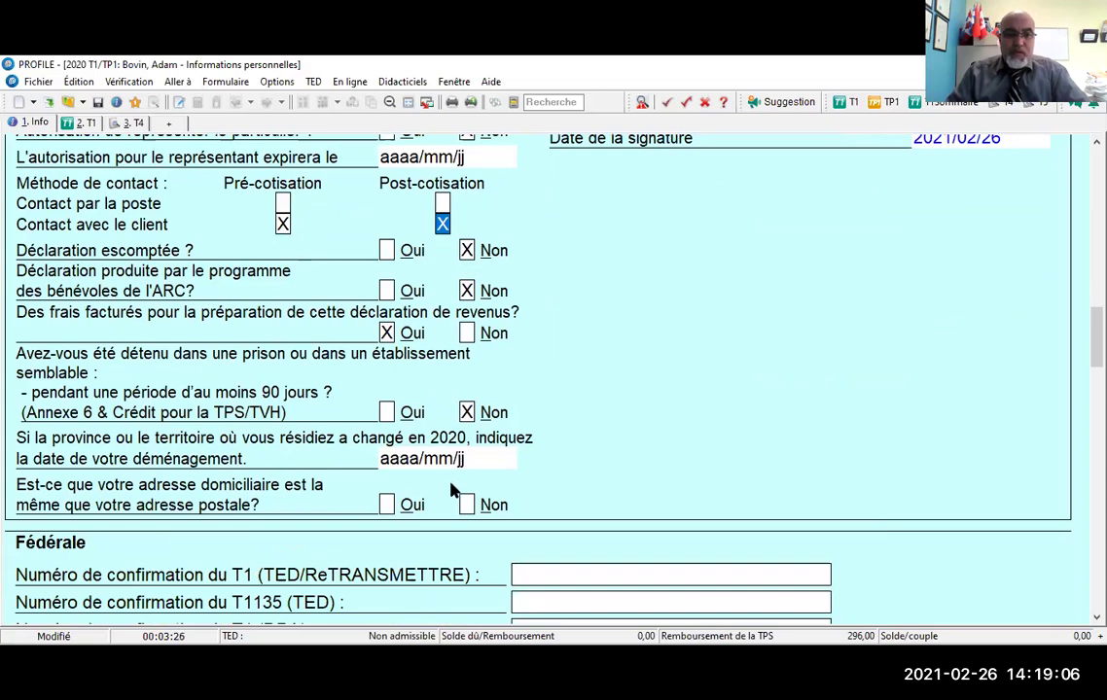
scroll(381, 452, "down", 1)
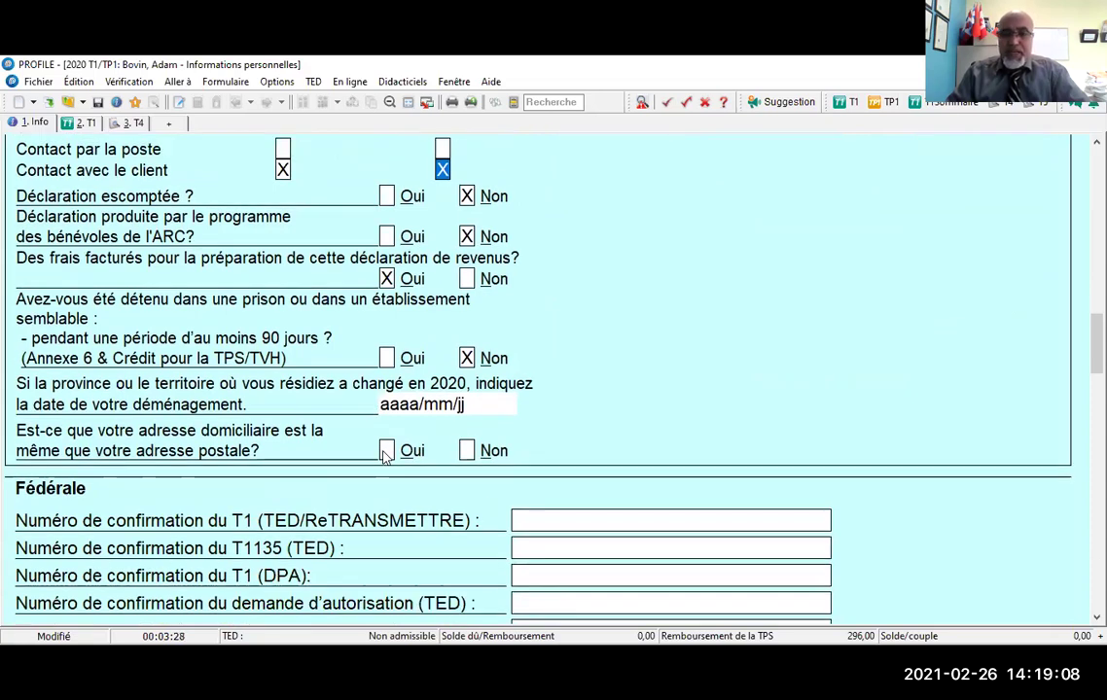
left_click(386, 452)
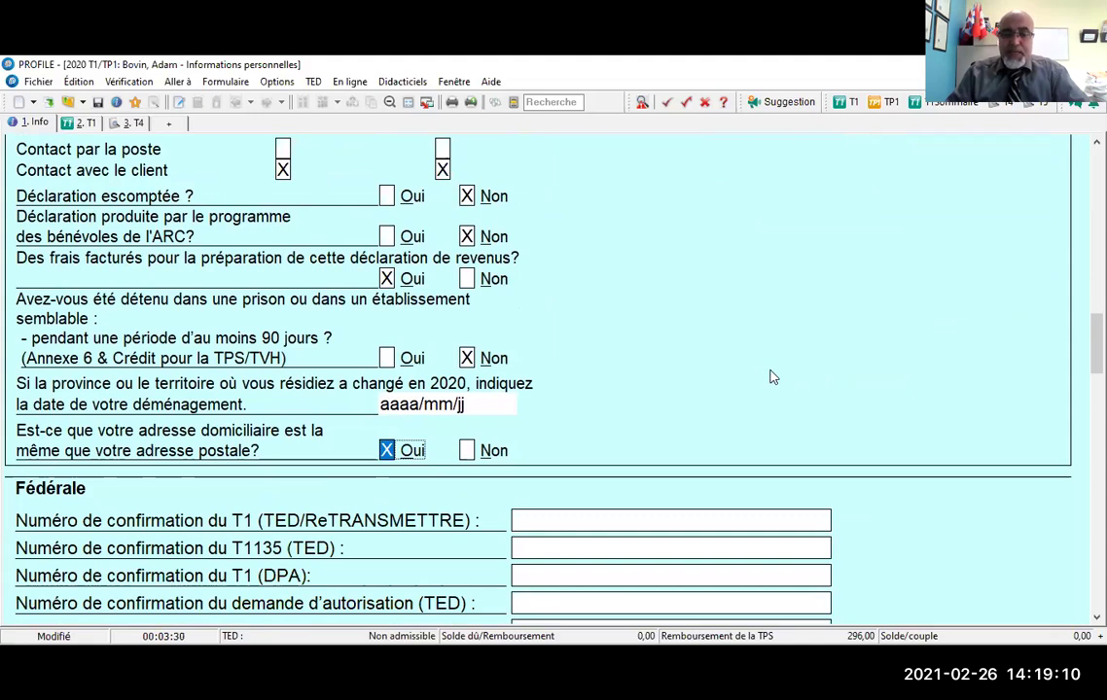
- Answer Oui to Canadian citizenship and to authorizing the revenue agency to share the taxpayer's information with Élections Canada
scroll(802, 367, "up", 5)
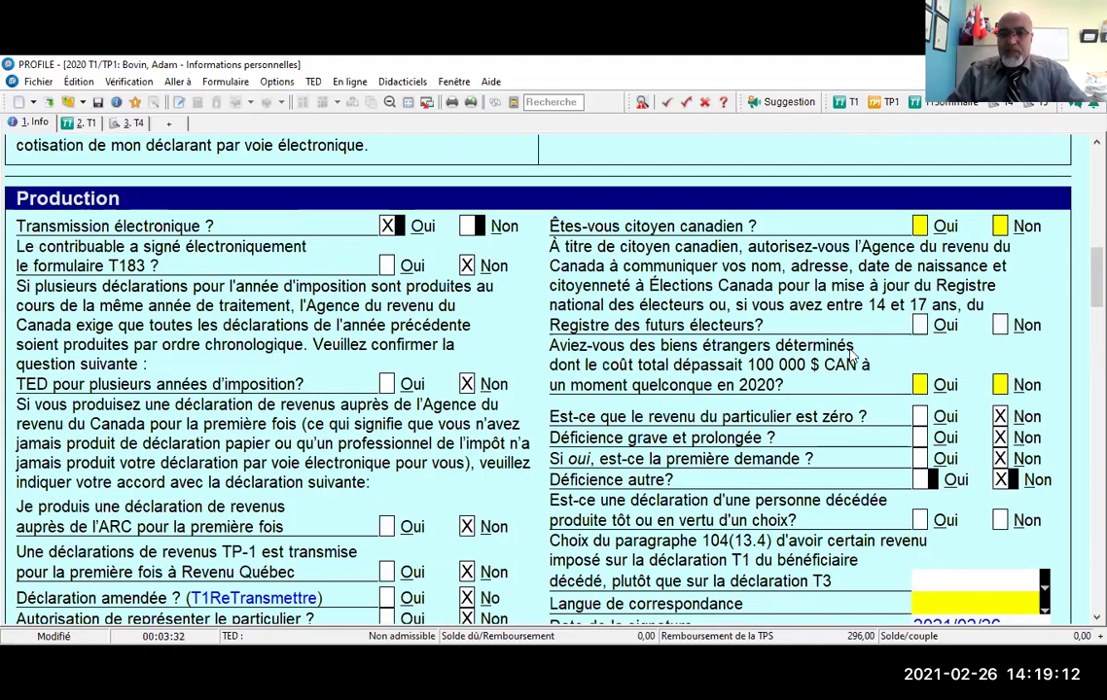
scroll(1035, 311, "up", 1)
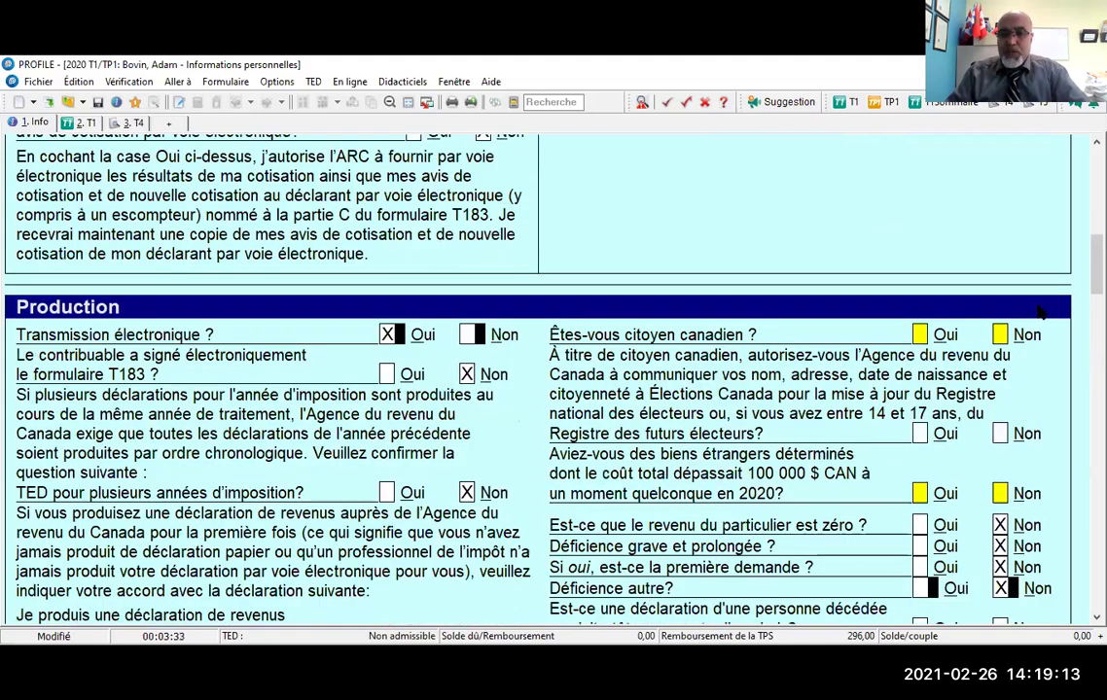
left_click(919, 337)
scroll(924, 340, "down", 1)
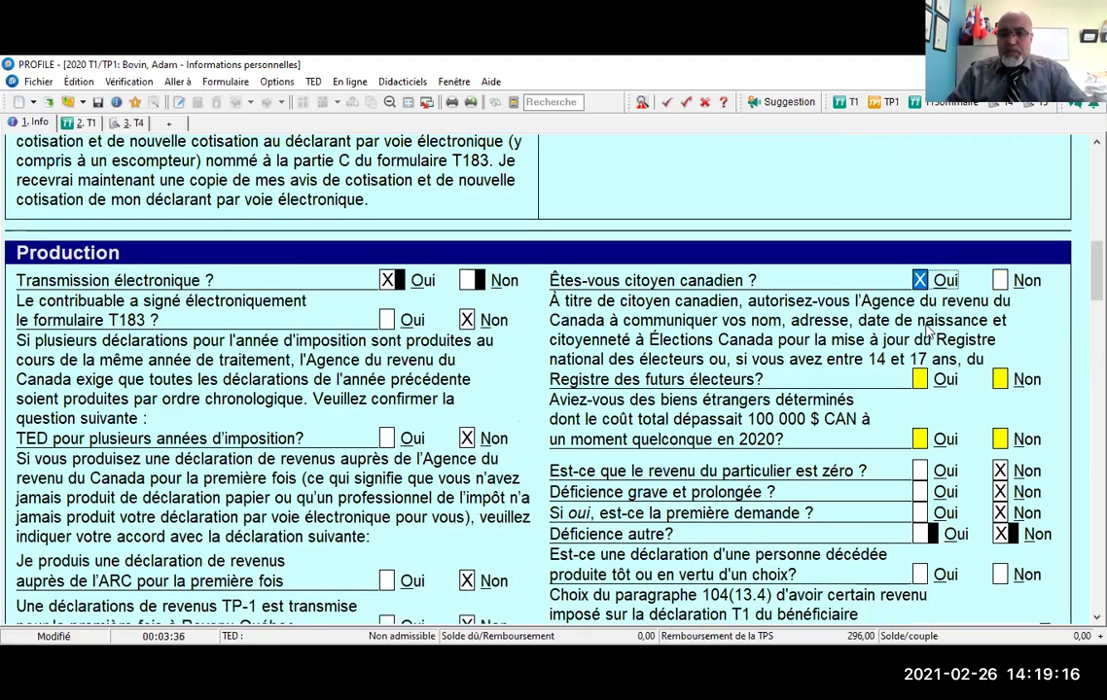
scroll(926, 333, "down", 1)
left_click(921, 326)
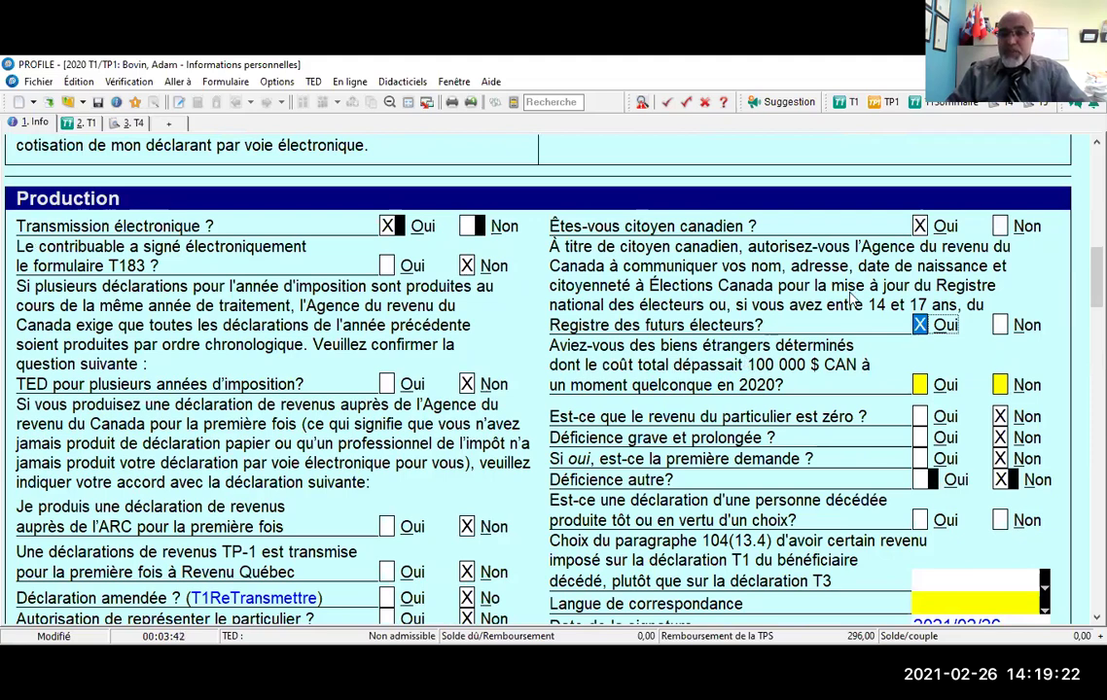
- Answer Non to foreign property costing over 100 000 $ CAN and to the early or elective return for a deceased person
left_click(1001, 387)
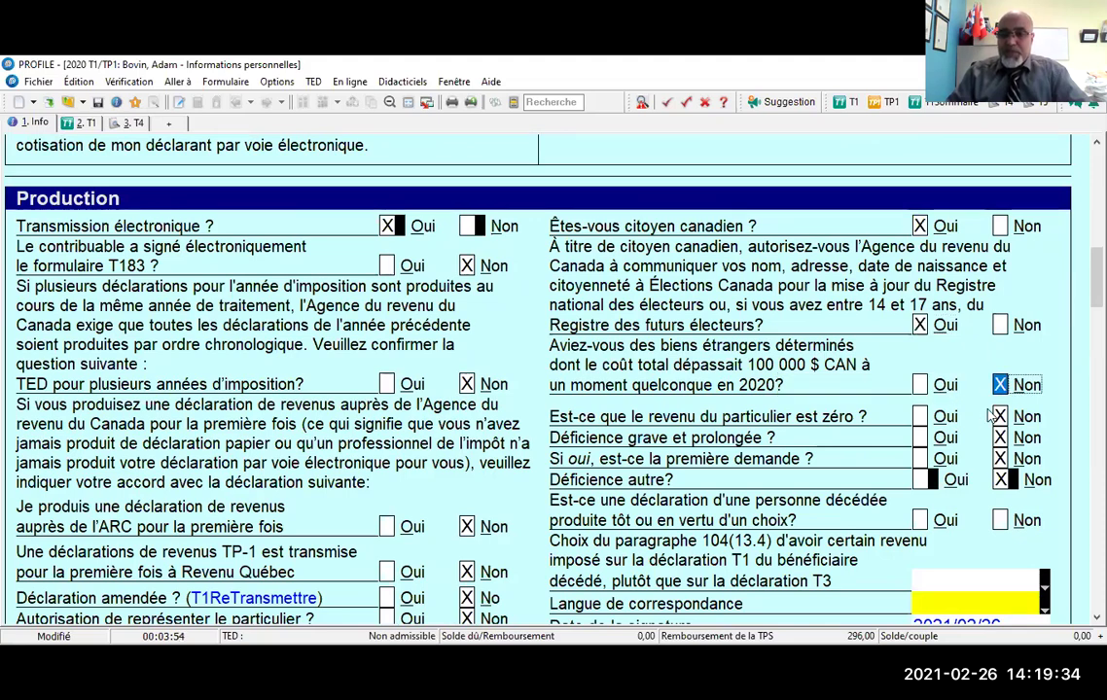
scroll(1002, 415, "down", 2)
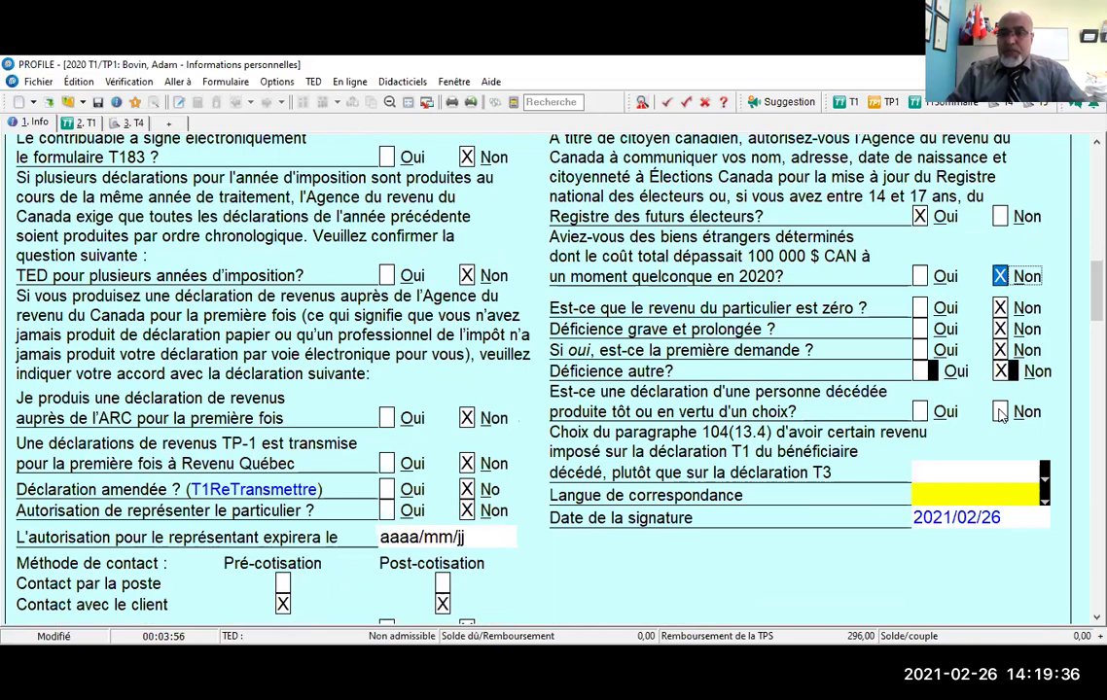
left_click(1001, 413)
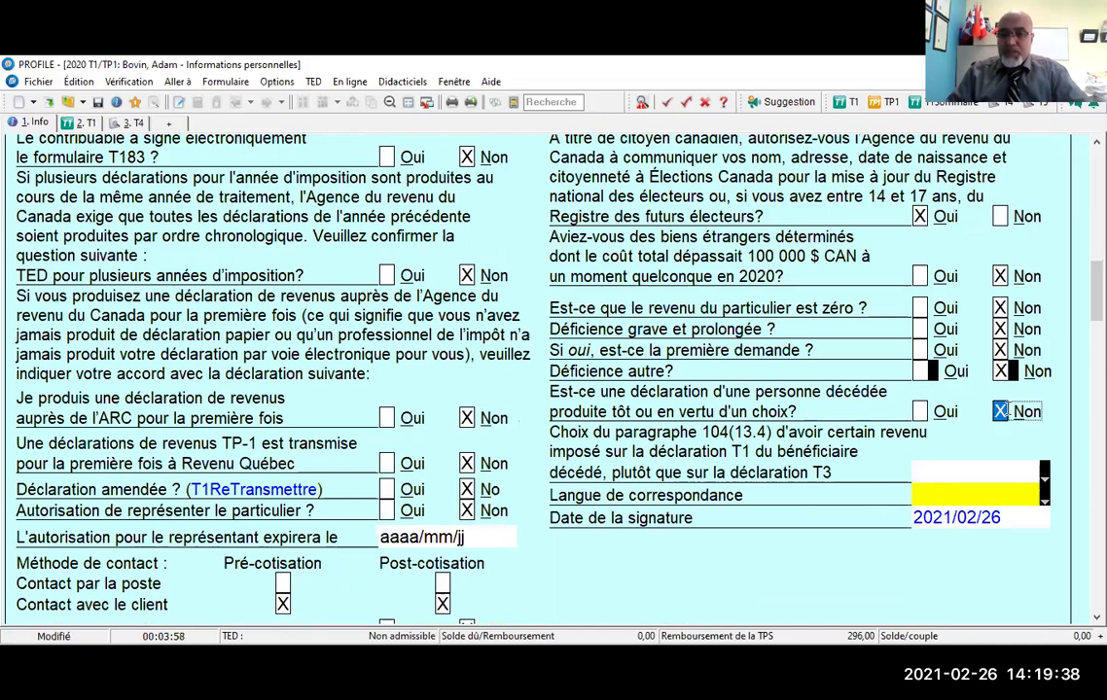
- Set the paragraph 104(13.4) election to Non and the language of correspondence to Français
scroll(937, 379, "down", 1)
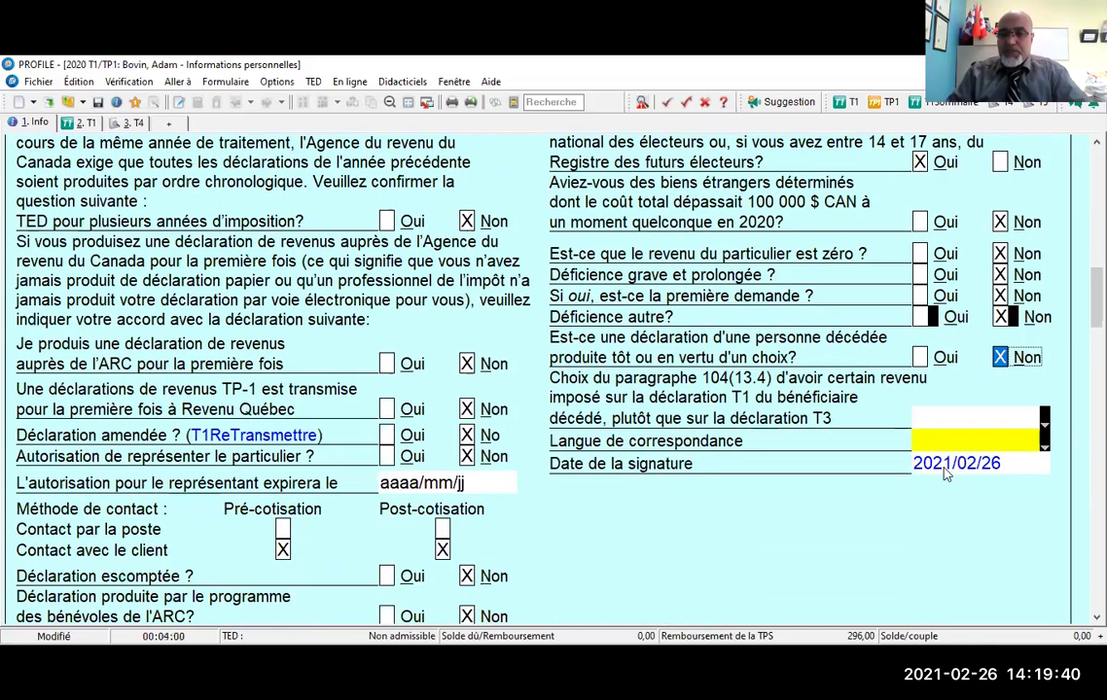
key("Tab")
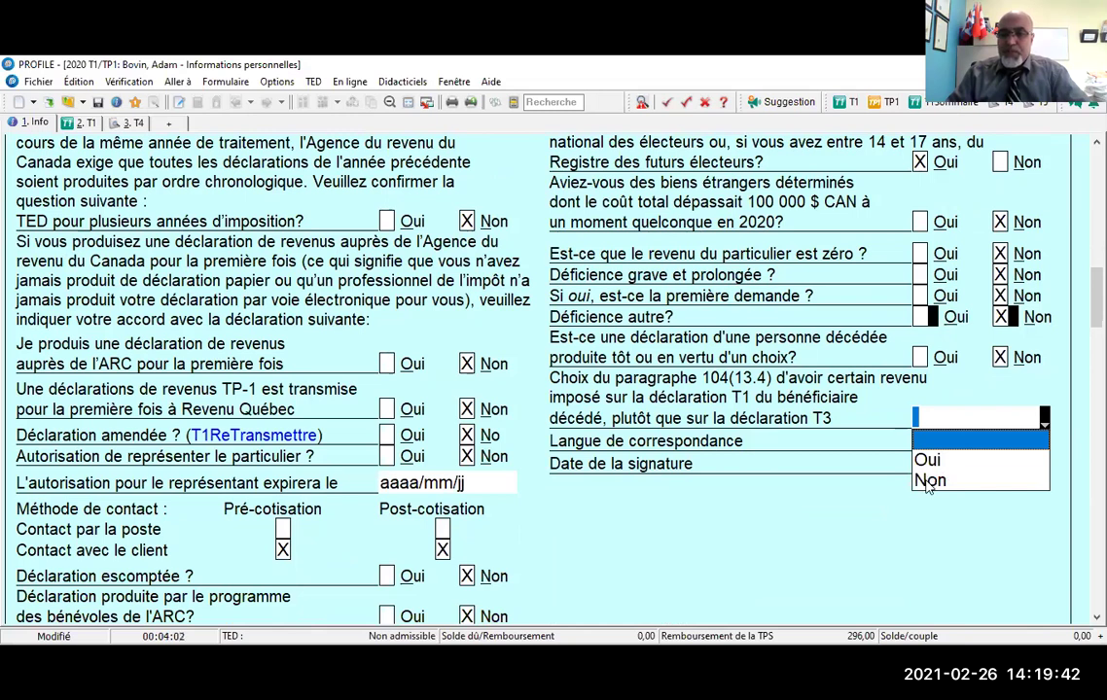
left_click(928, 483)
left_click(1045, 447)
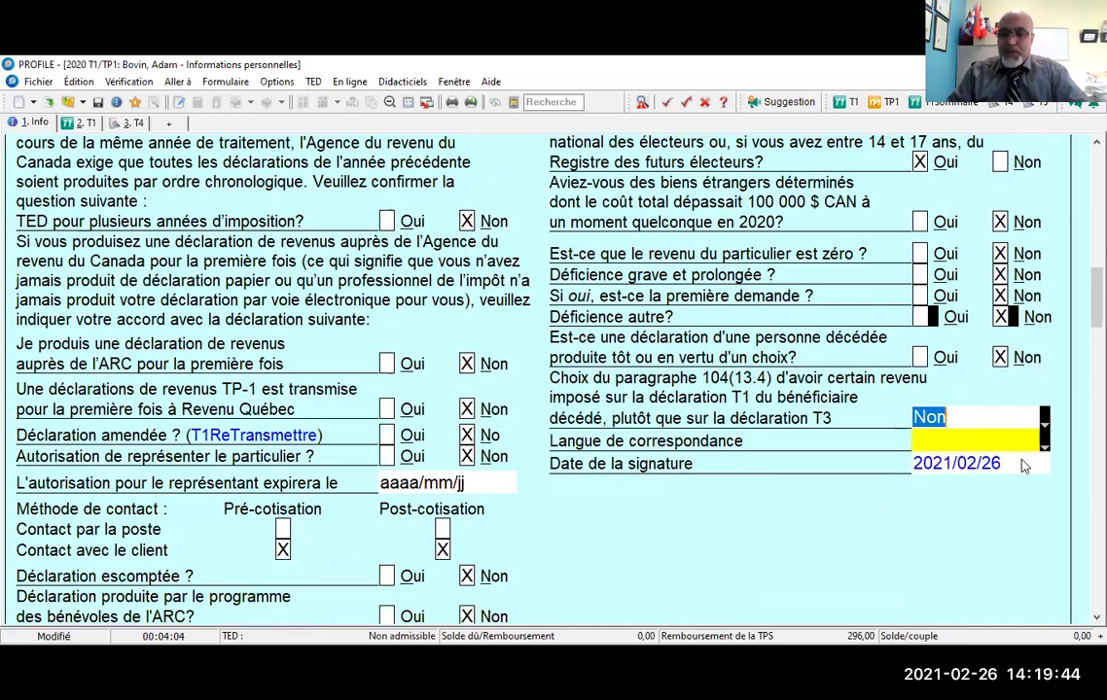
left_click(948, 504)
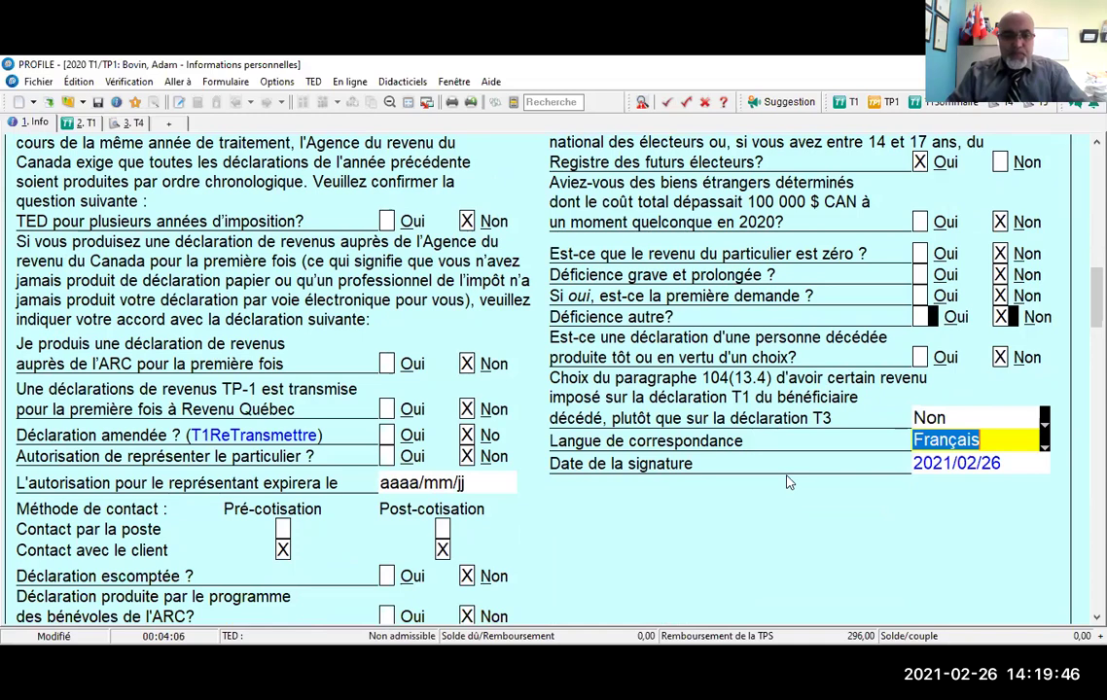
- In the Québec provincial information, answer Non to the amended return question (TPF-1.C)
scroll(788, 482, "down", 5)
scroll(788, 479, "down", 4)
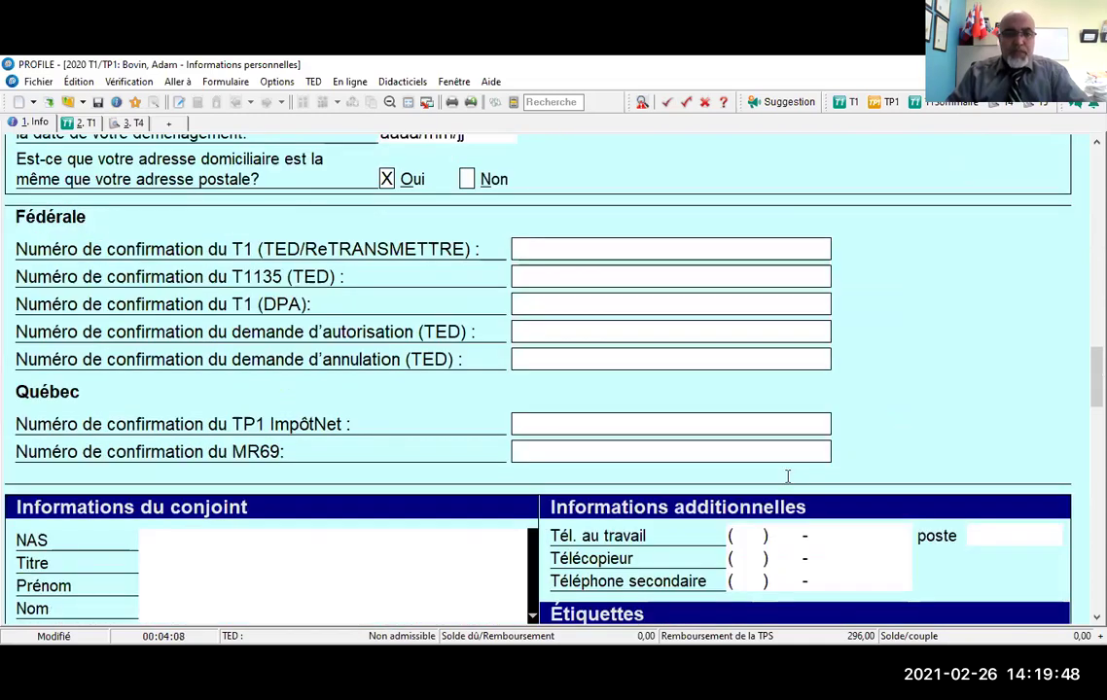
scroll(788, 477, "down", 4)
scroll(133, 286, "down", 1)
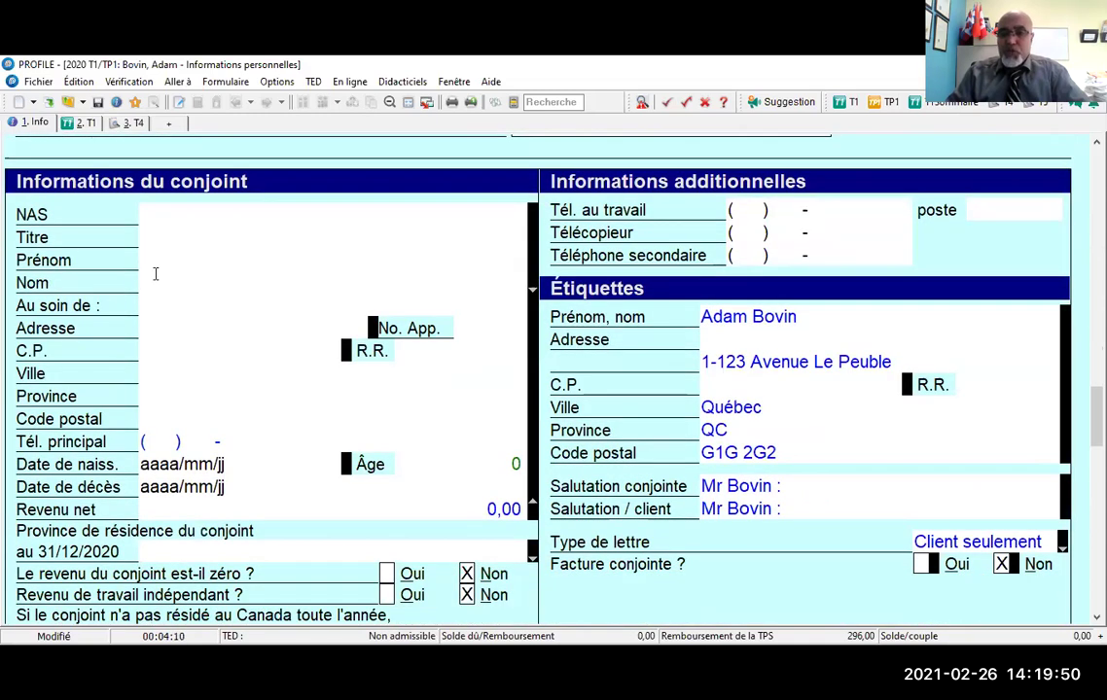
scroll(442, 308, "down", 4)
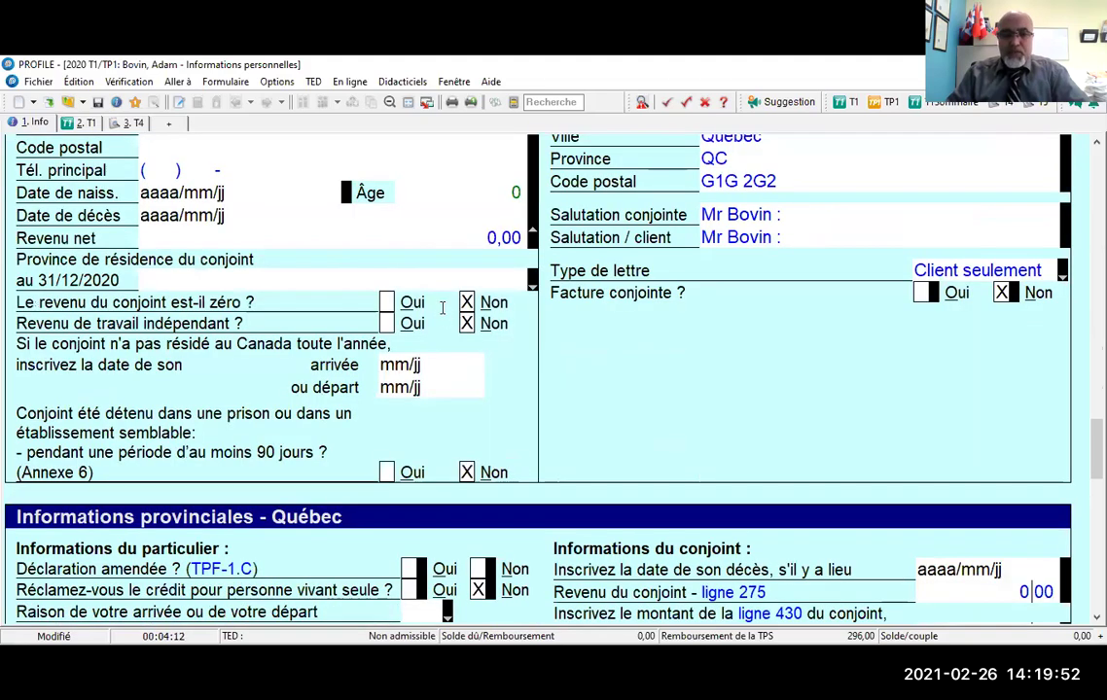
scroll(442, 308, "down", 1)
scroll(441, 313, "down", 4)
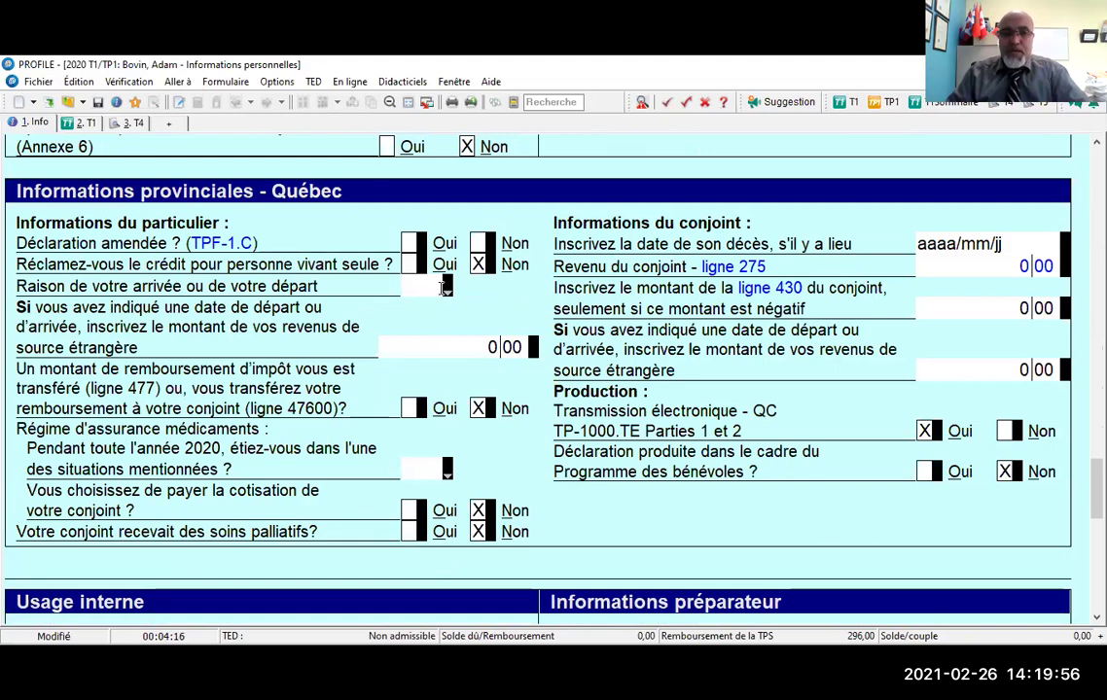
left_click(476, 249)
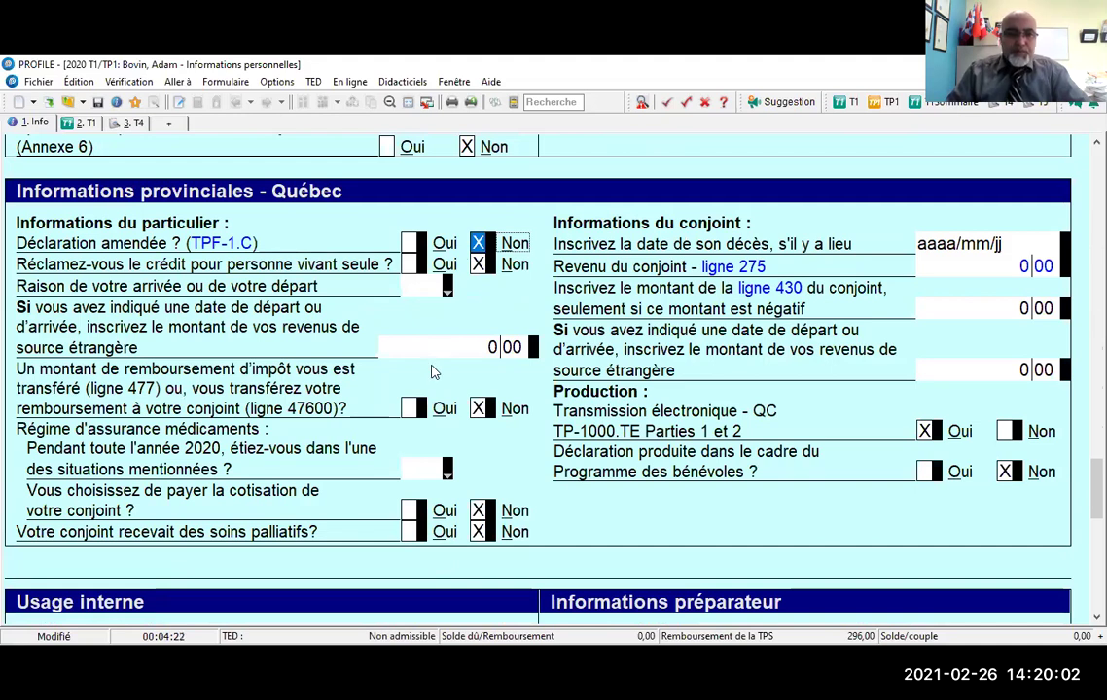
- Review the situations offered for the taxpayer's 2020 prescription drug insurance coverage, then close the list without choosing one
scroll(434, 373, "down", 1)
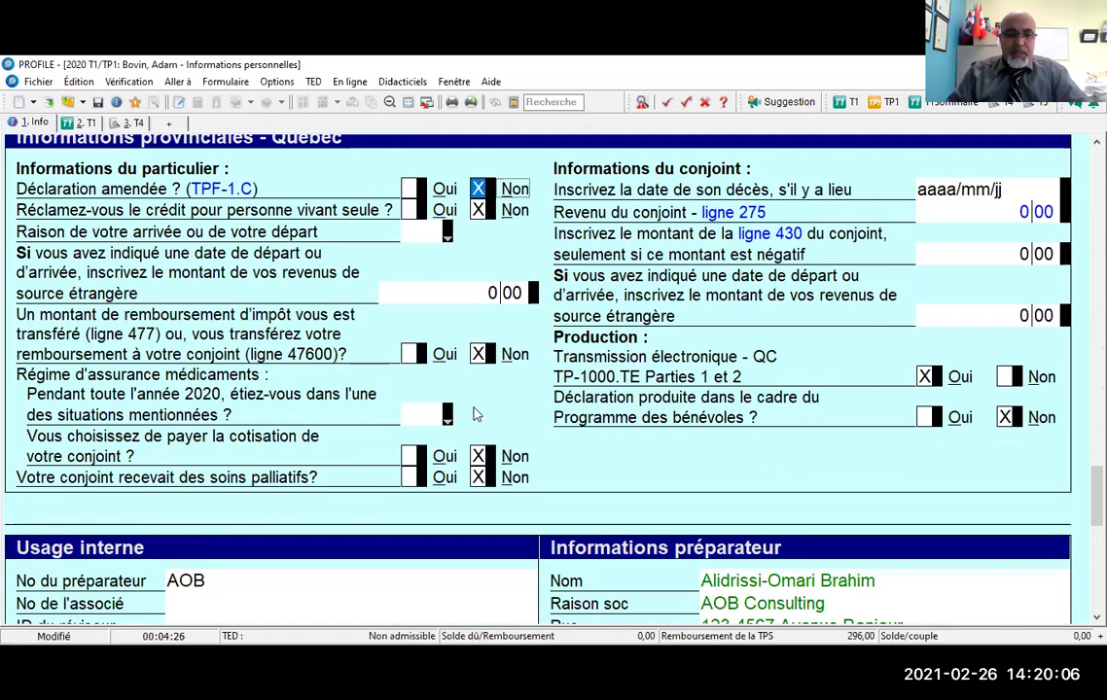
scroll(473, 414, "down", 1)
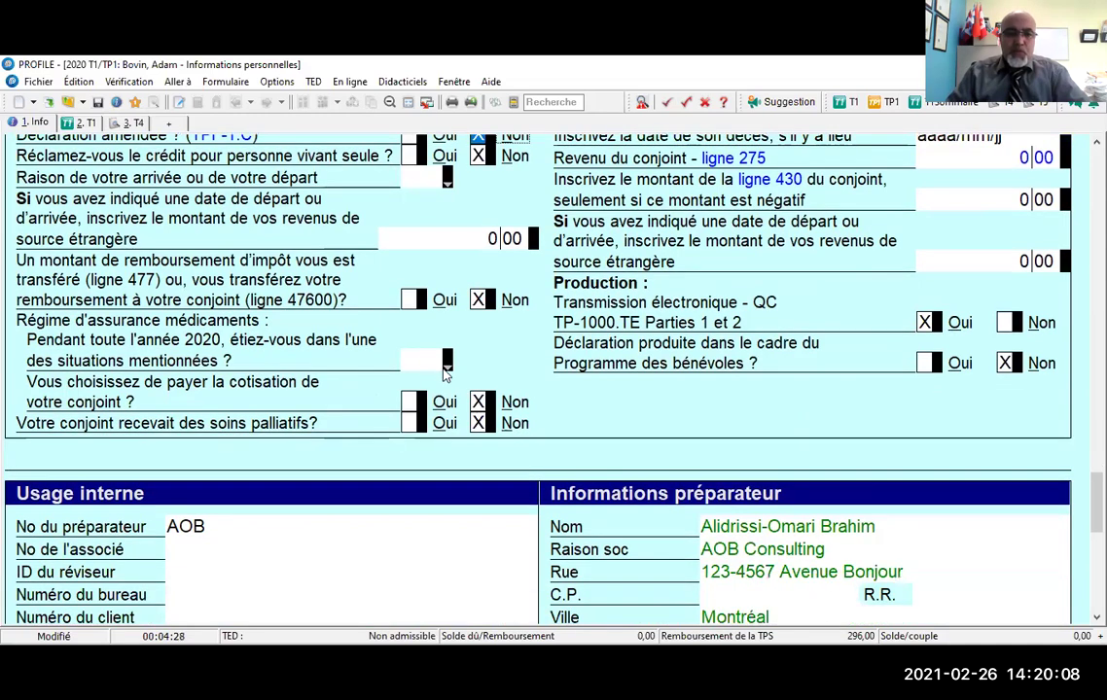
left_click(446, 366)
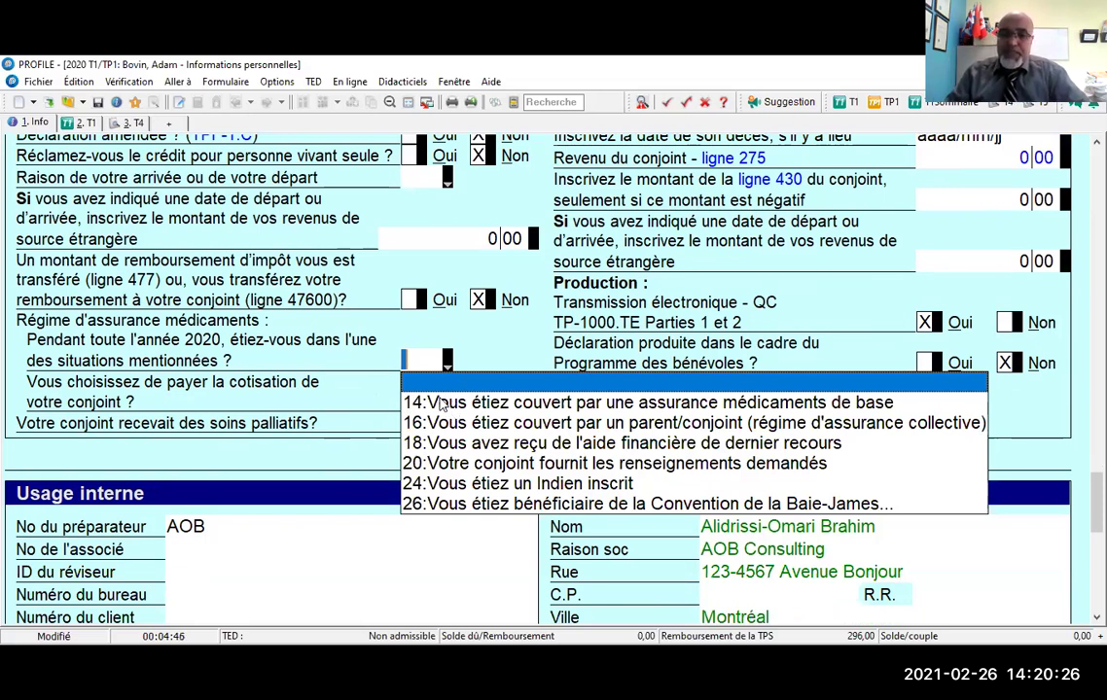
left_click(707, 217)
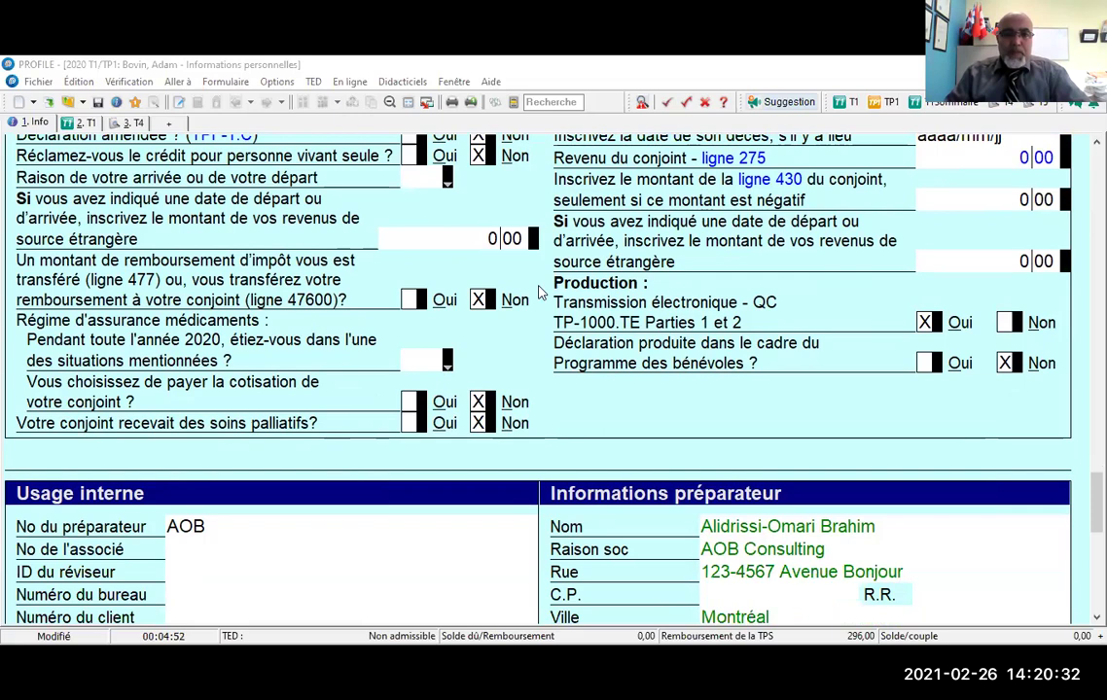
- In the Québec provincial information, answer Non to the electronic transmission of TP-1000.TE Parties 1 et 2
scroll(541, 292, "up", 1)
scroll(541, 292, "up", 3)
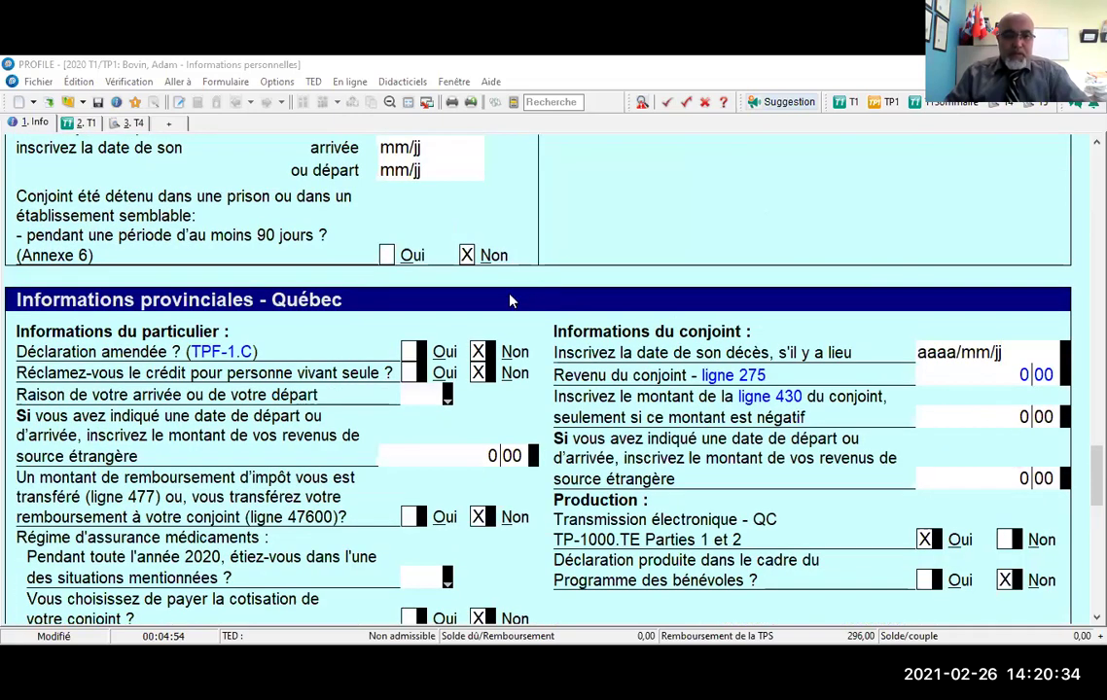
scroll(499, 335, "down", 5)
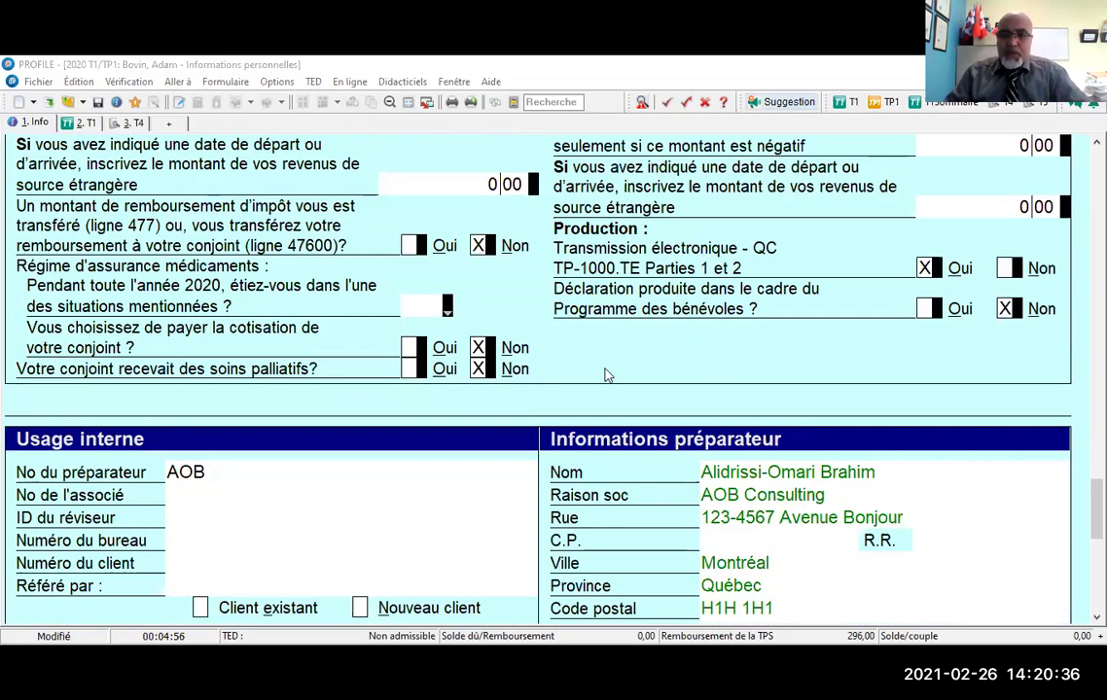
scroll(538, 328, "up", 3)
scroll(729, 374, "up", 1)
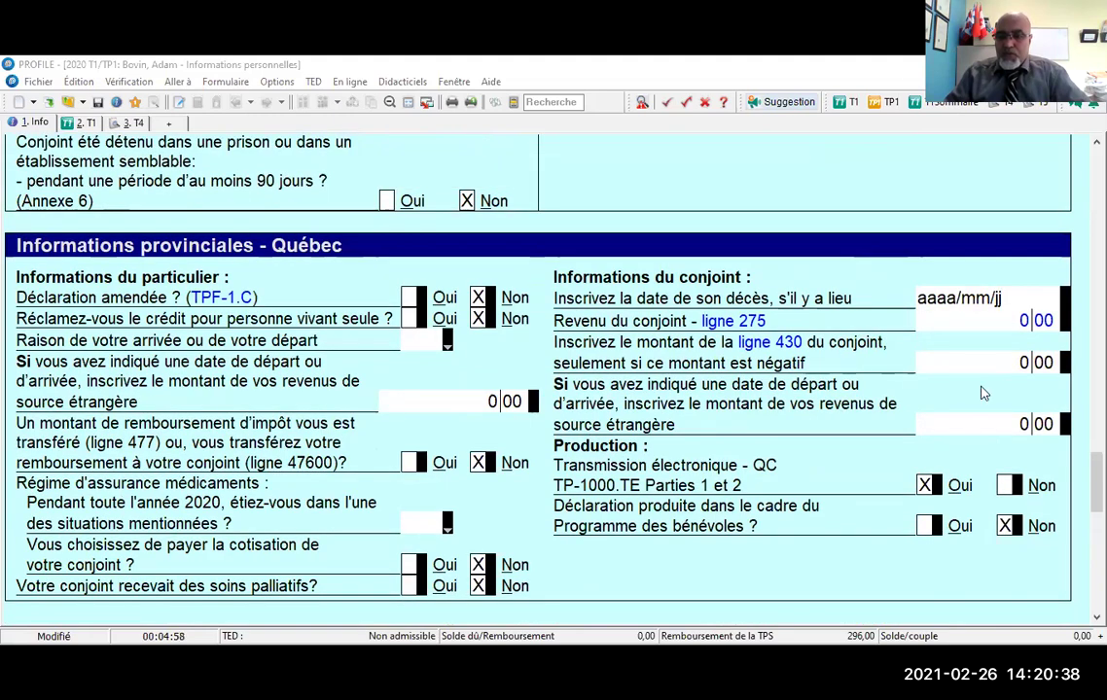
scroll(984, 390, "up", 1)
scroll(631, 342, "down", 3)
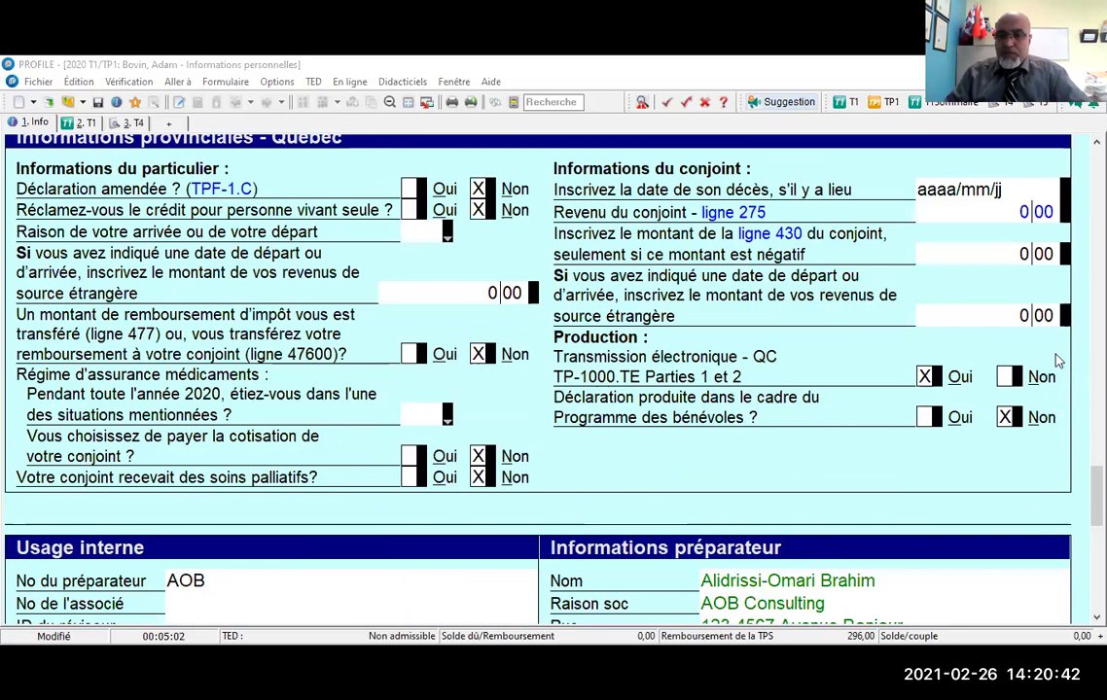
left_click(1006, 379)
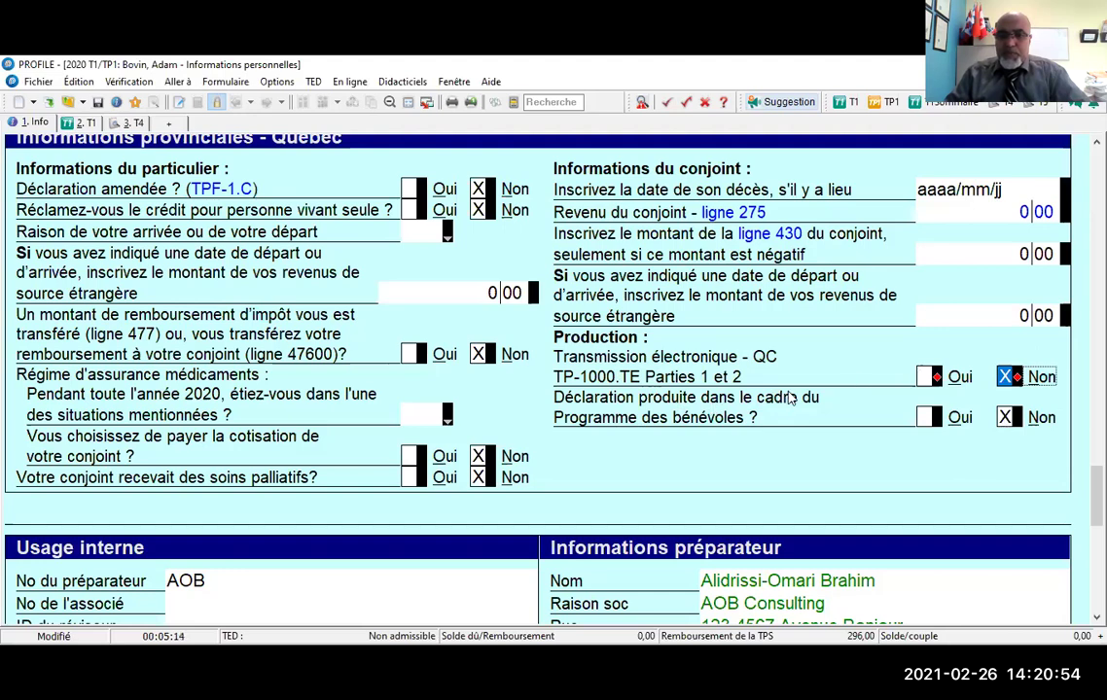
- Answer Oui to claiming the Québec credit for a person living alone
scroll(786, 398, "up", 3)
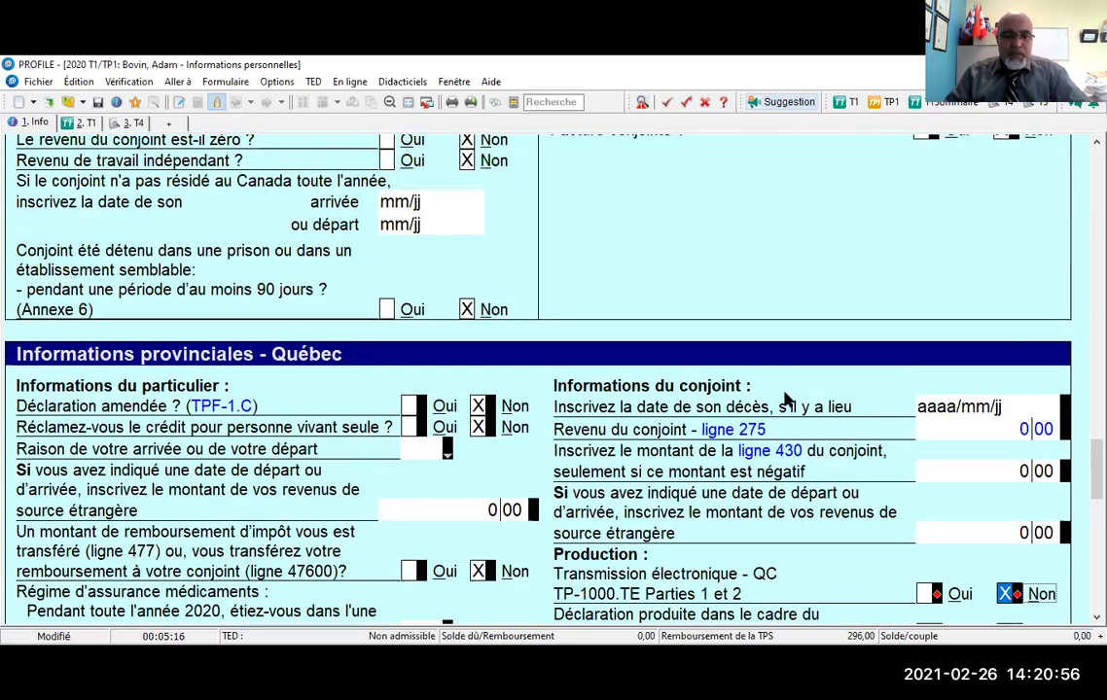
scroll(785, 389, "down", 1)
scroll(700, 350, "down", 1)
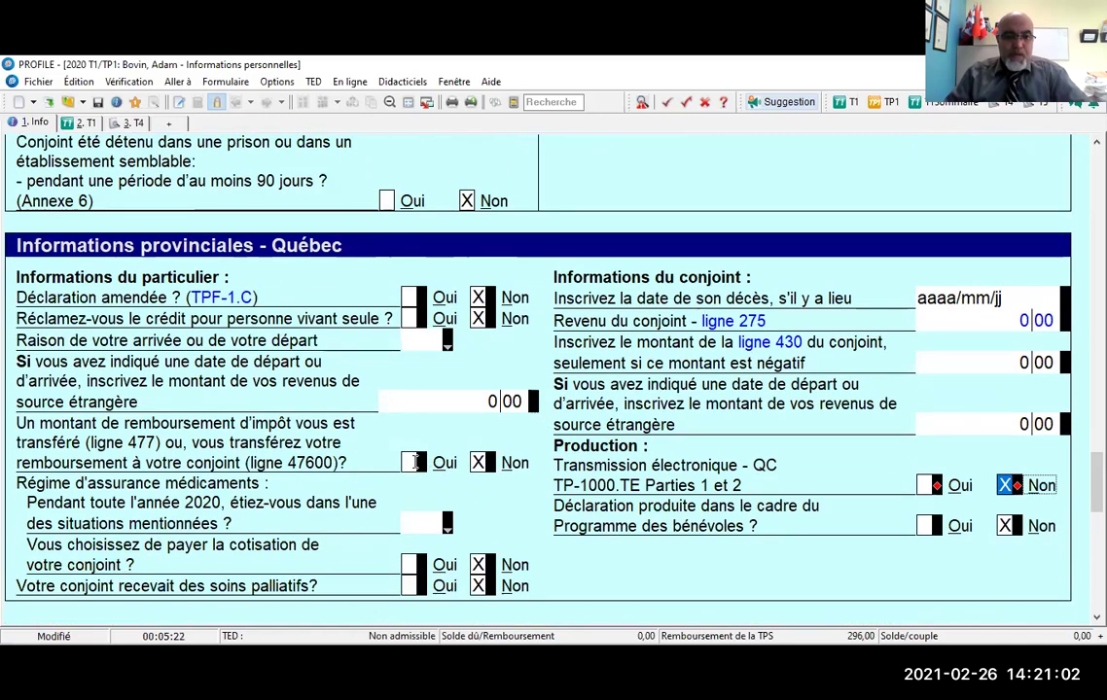
scroll(415, 463, "down", 1)
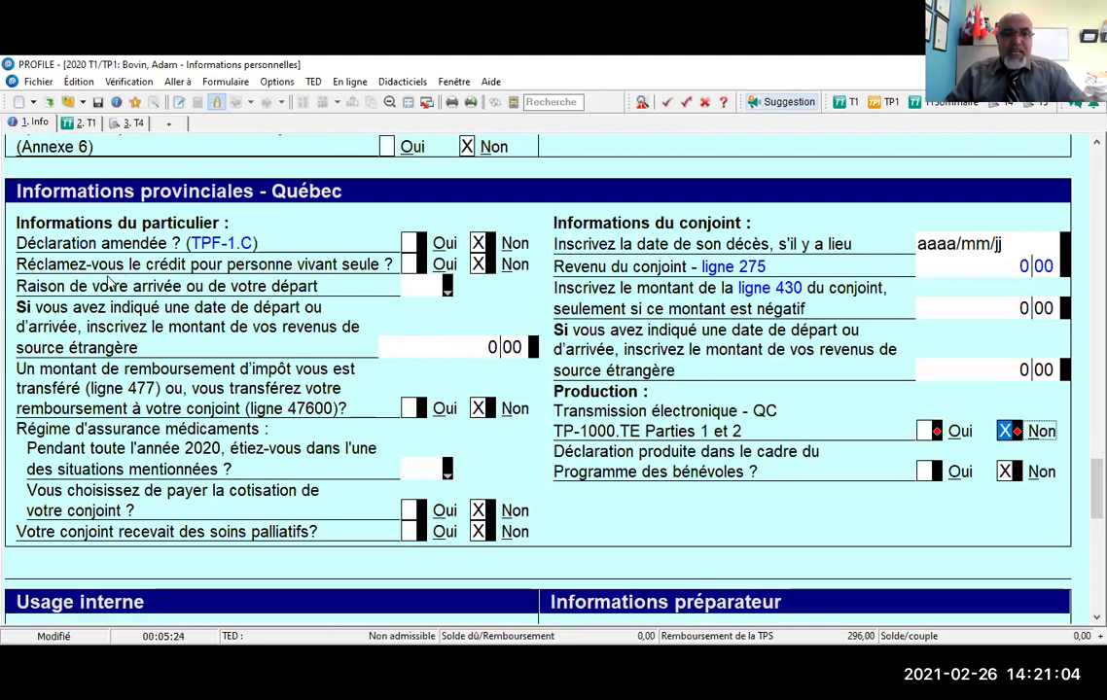
left_click(407, 271)
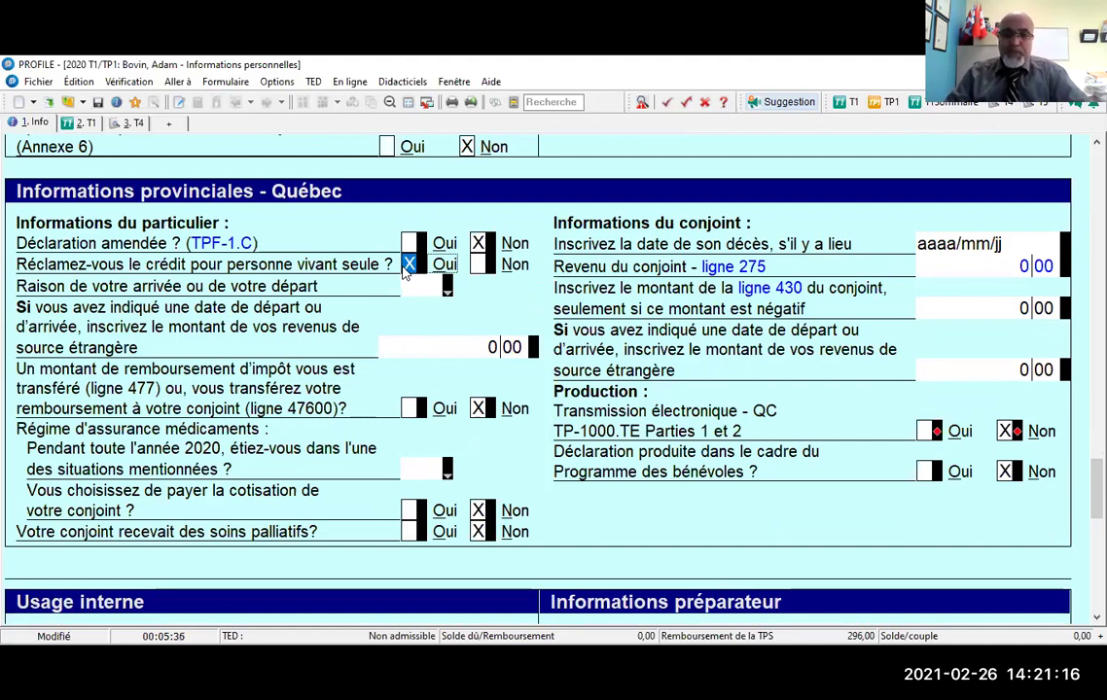
- Review the taxpayer's identification, address, marital status, residence and preparer address options on the personal information form
scroll(426, 264, "down", 10)
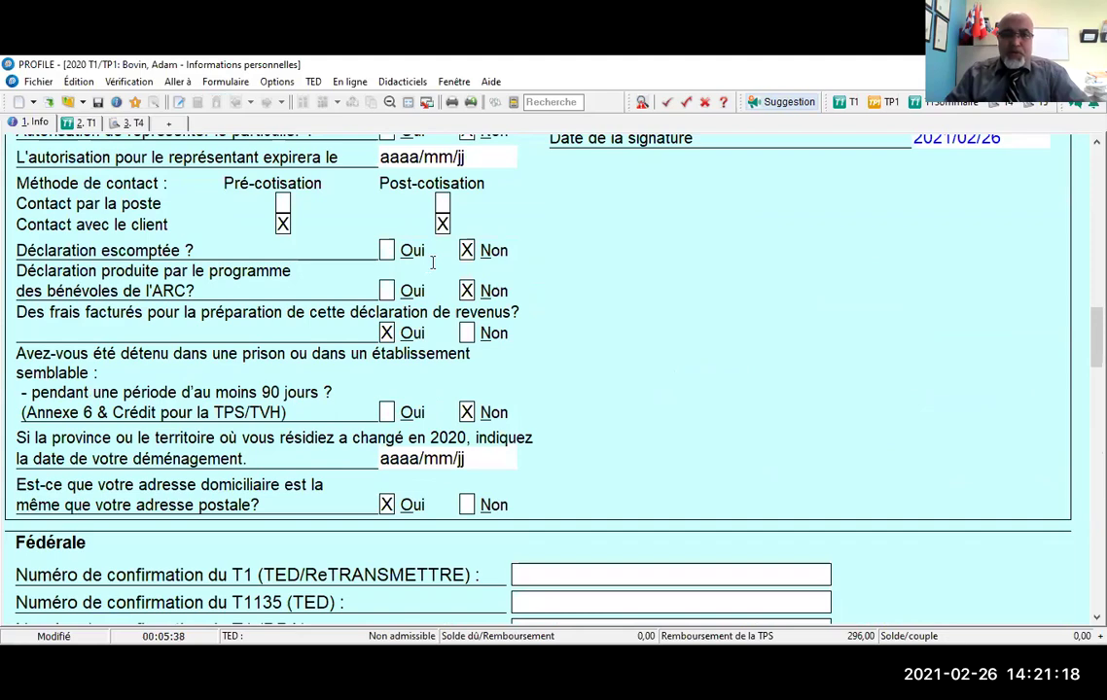
scroll(433, 263, "up", 15)
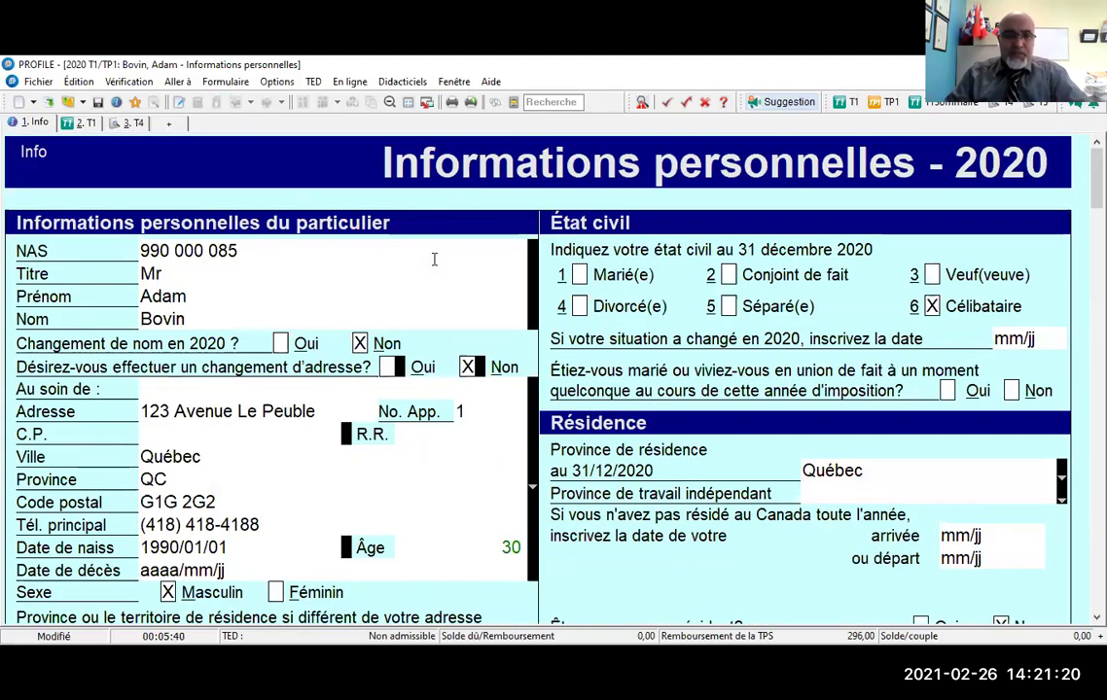
scroll(406, 253, "down", 3)
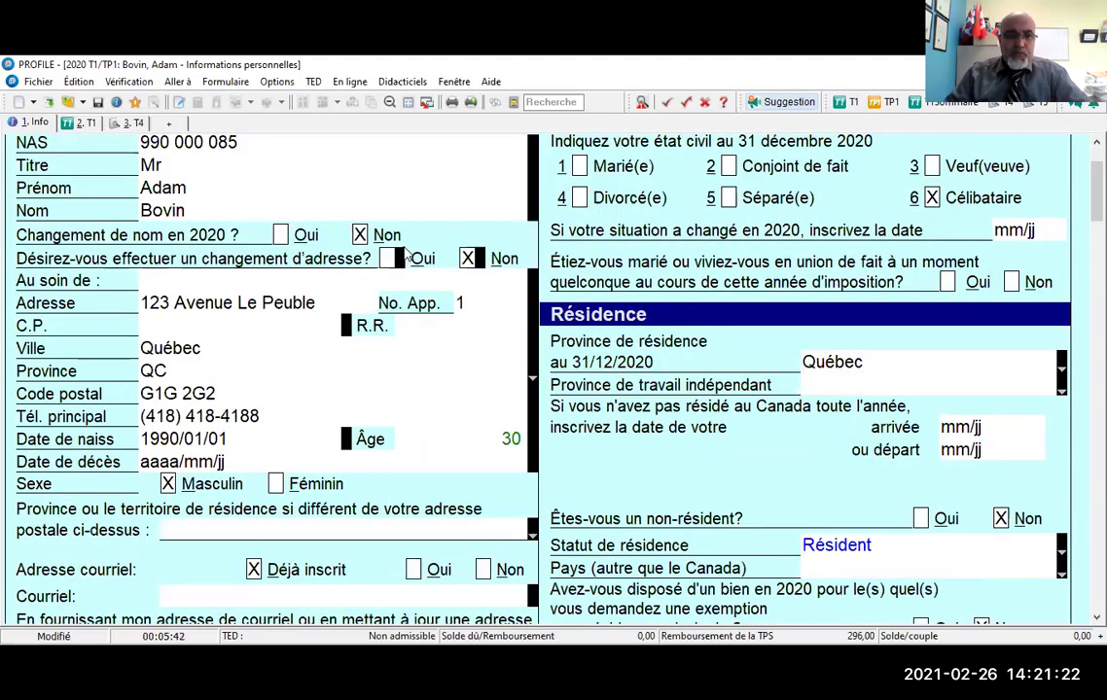
scroll(322, 230, "down", 3)
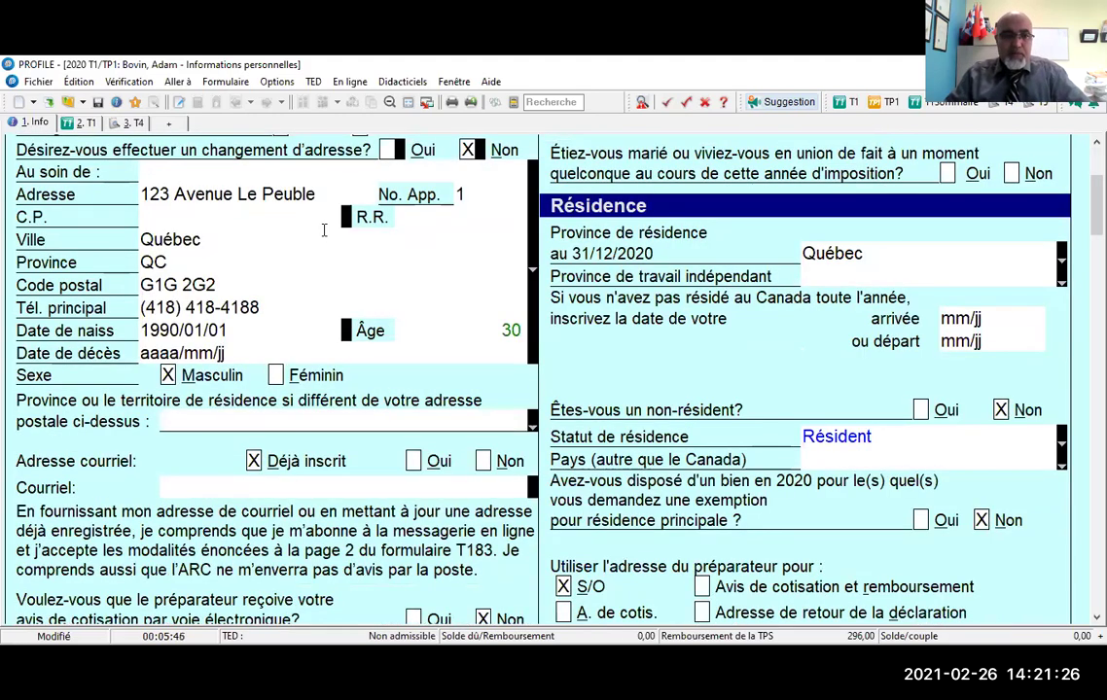
scroll(301, 234, "down", 1)
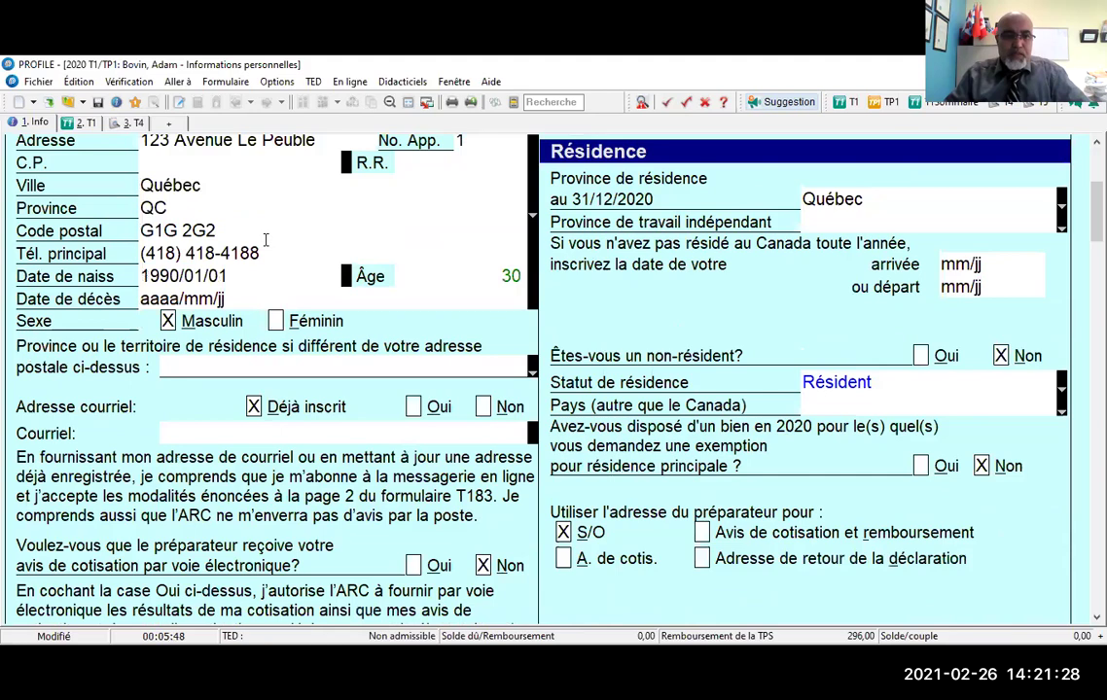
scroll(264, 241, "down", 1)
scroll(263, 245, "down", 5)
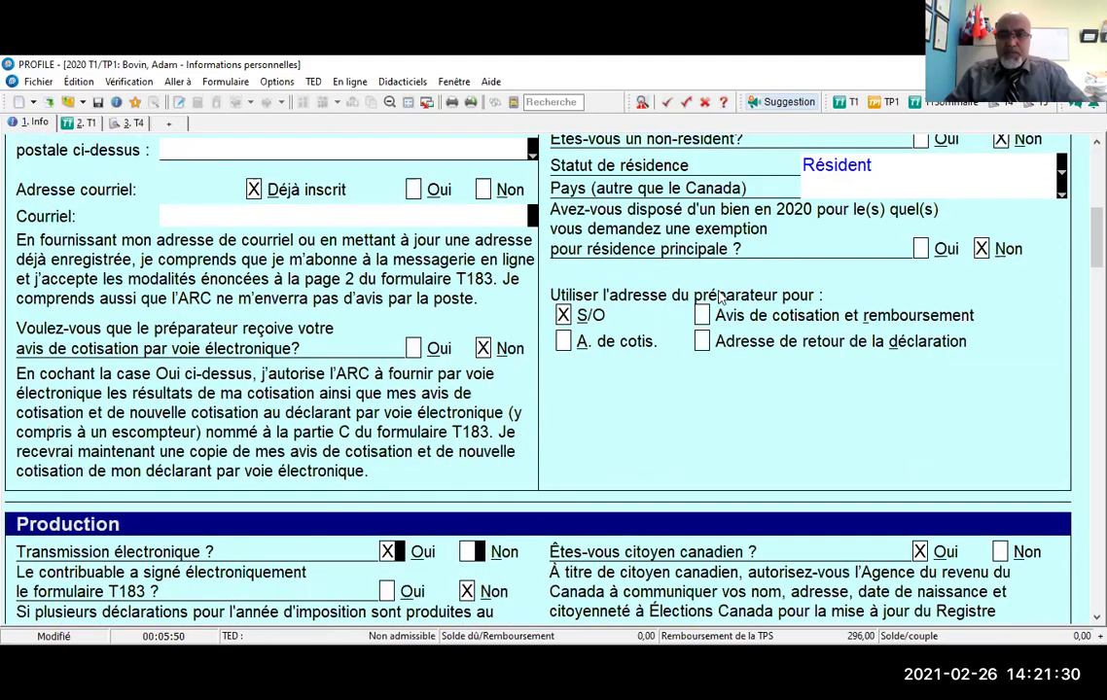
scroll(657, 272, "up", 4)
scroll(664, 377, "up", 1)
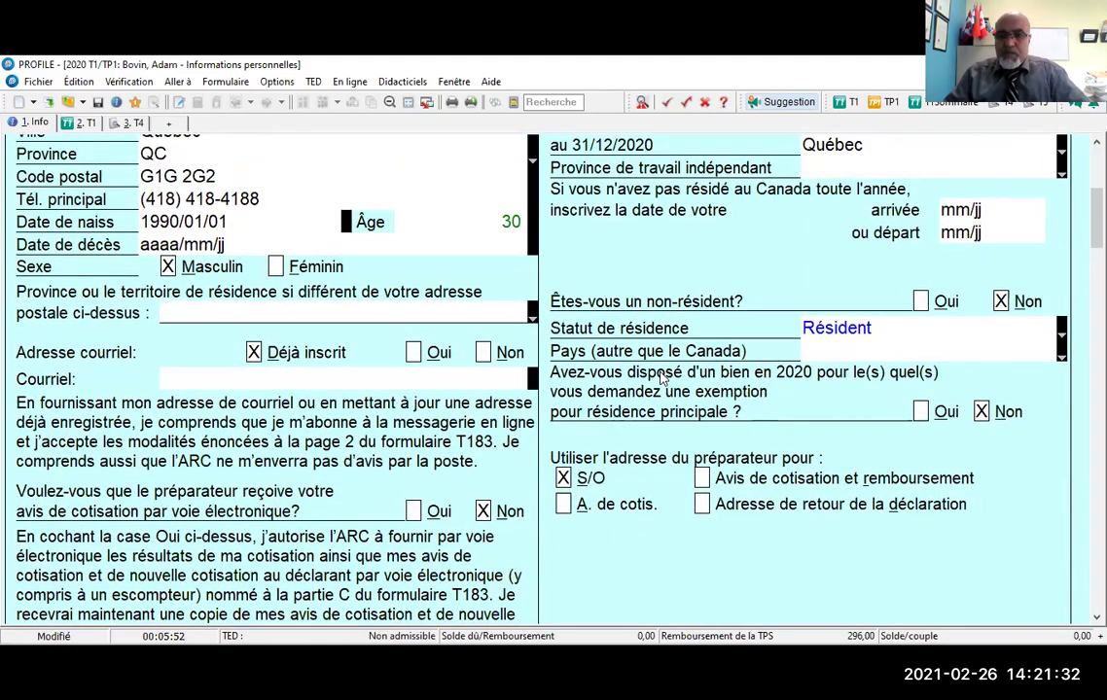
scroll(661, 378, "up", 3)
scroll(778, 238, "up", 2)
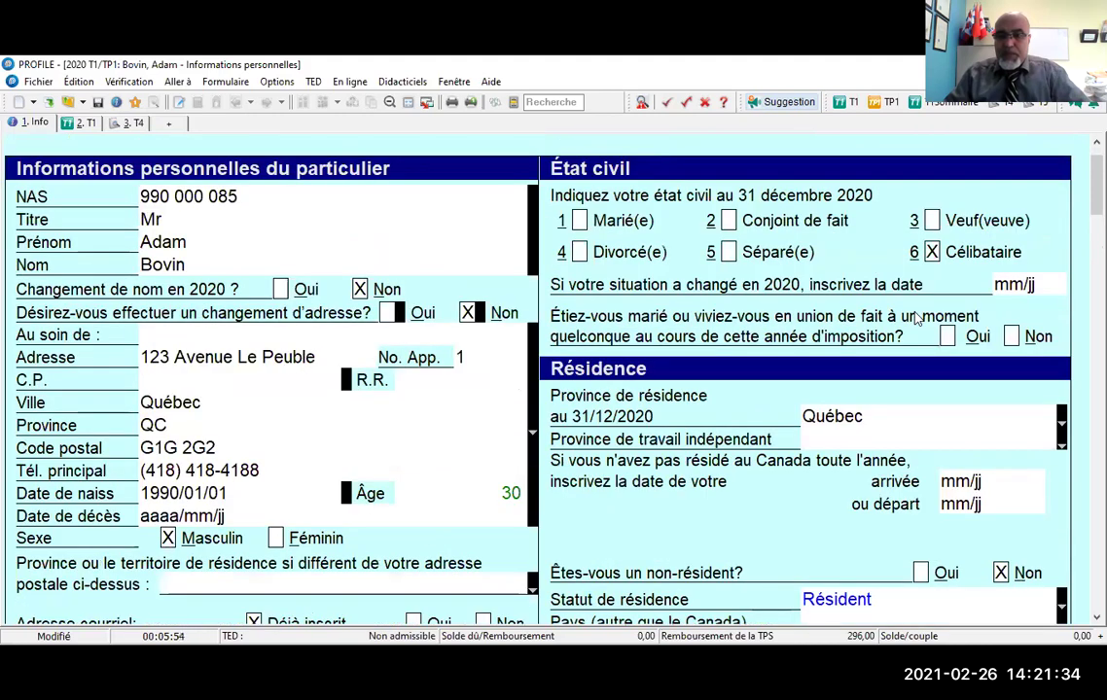
- Check the answers in the Production section, from electronic transmission and citizenship to contact methods, preparation fees and home address
scroll(914, 319, "down", 4)
scroll(914, 319, "down", 4)
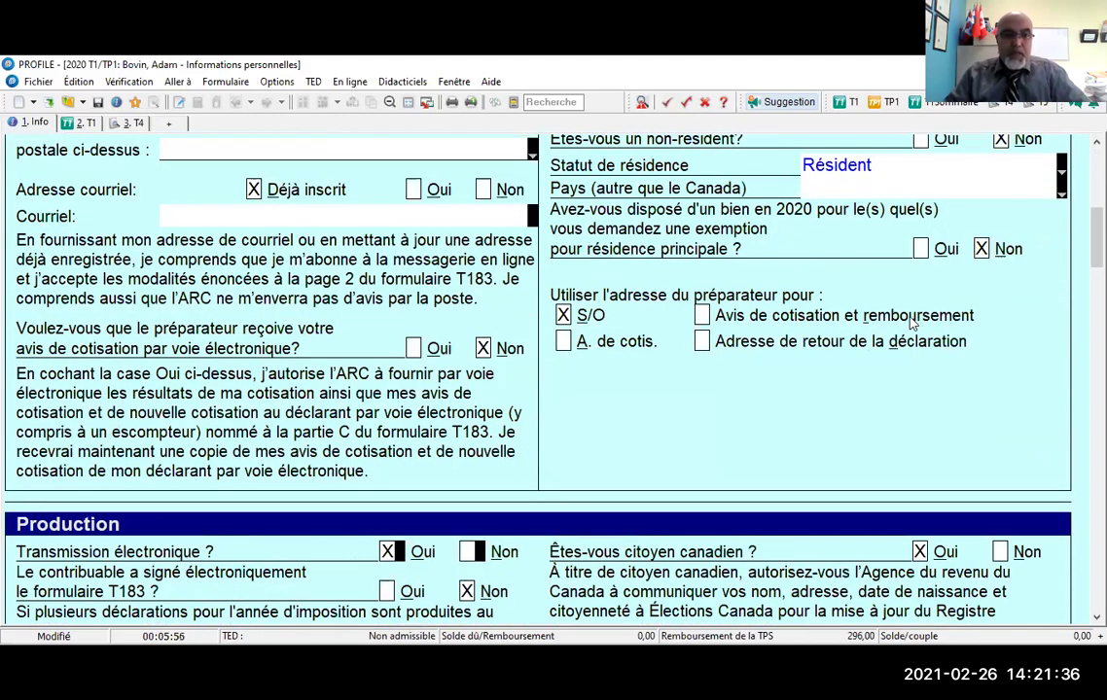
scroll(815, 287, "down", 6)
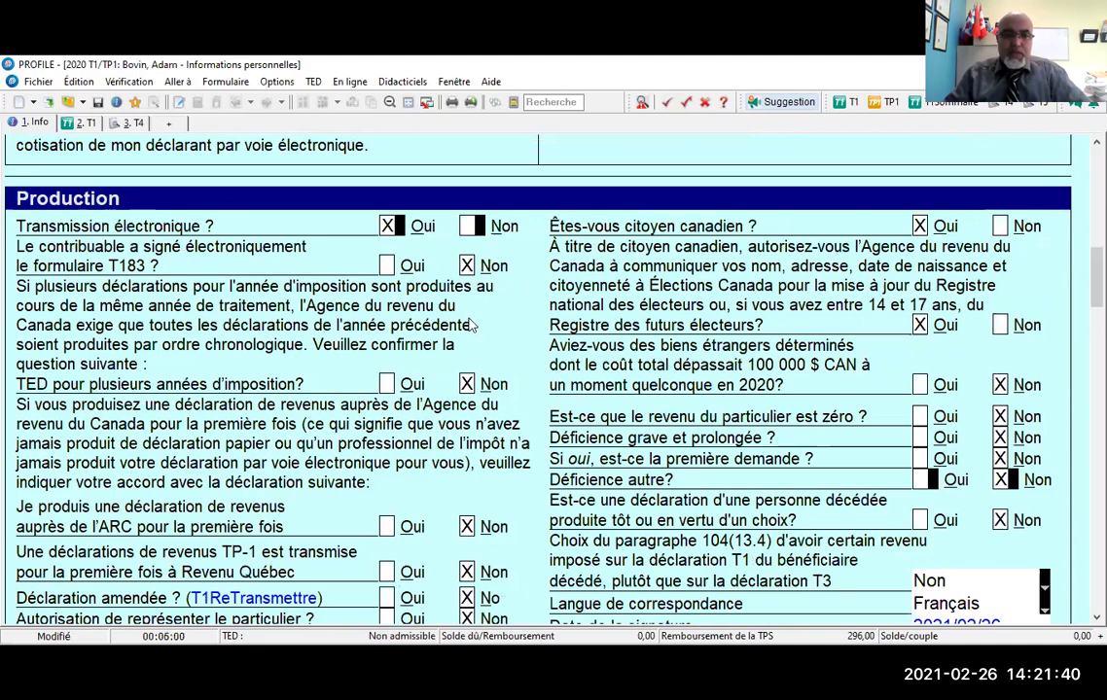
scroll(472, 350, "down", 3)
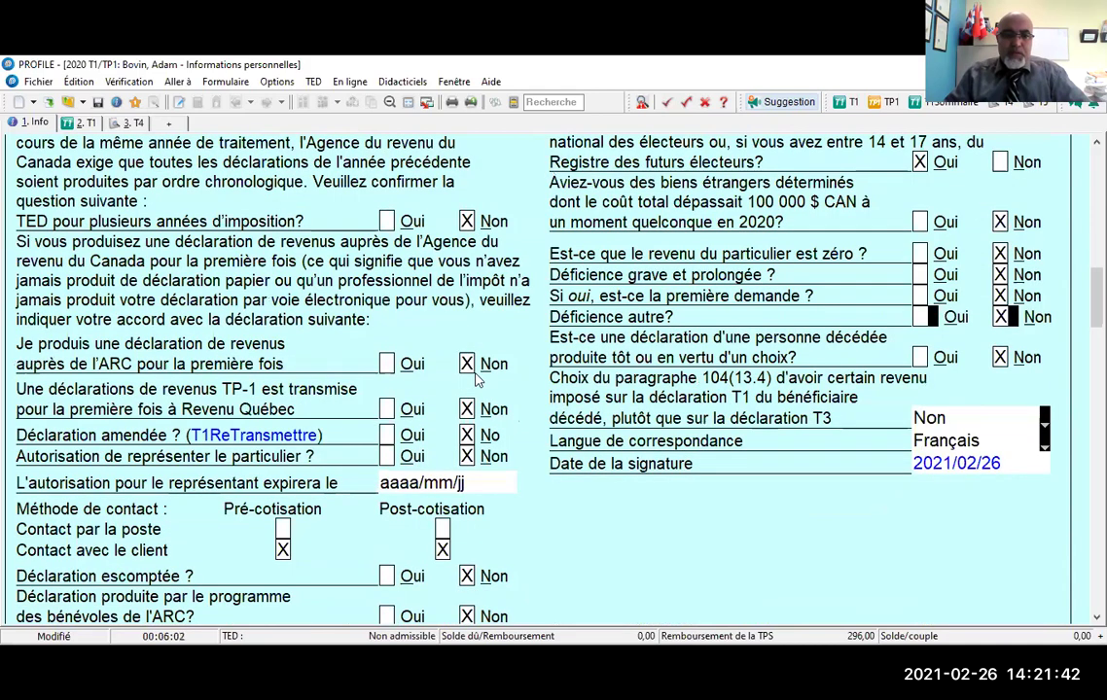
scroll(476, 381, "down", 4)
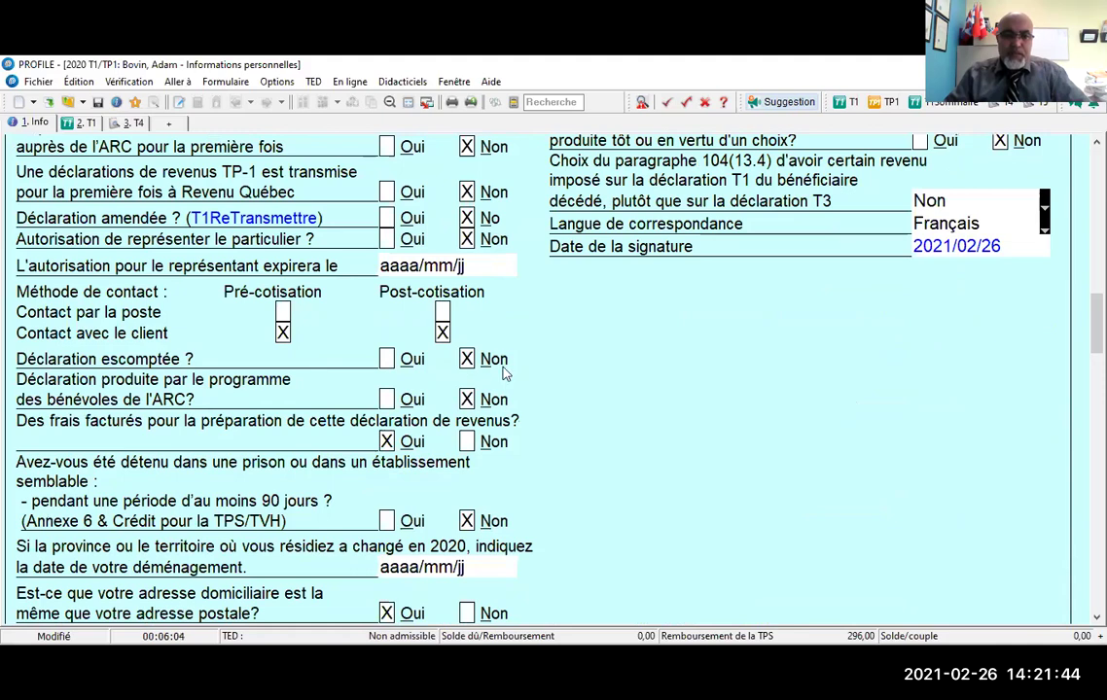
scroll(418, 341, "down", 1)
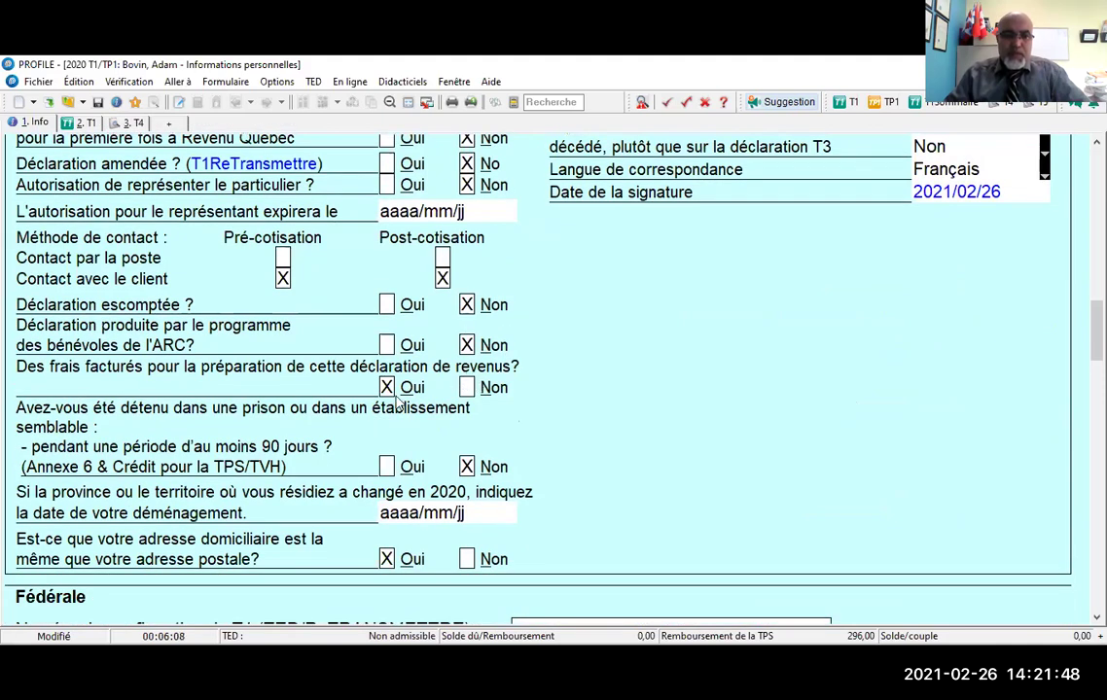
scroll(396, 402, "down", 2)
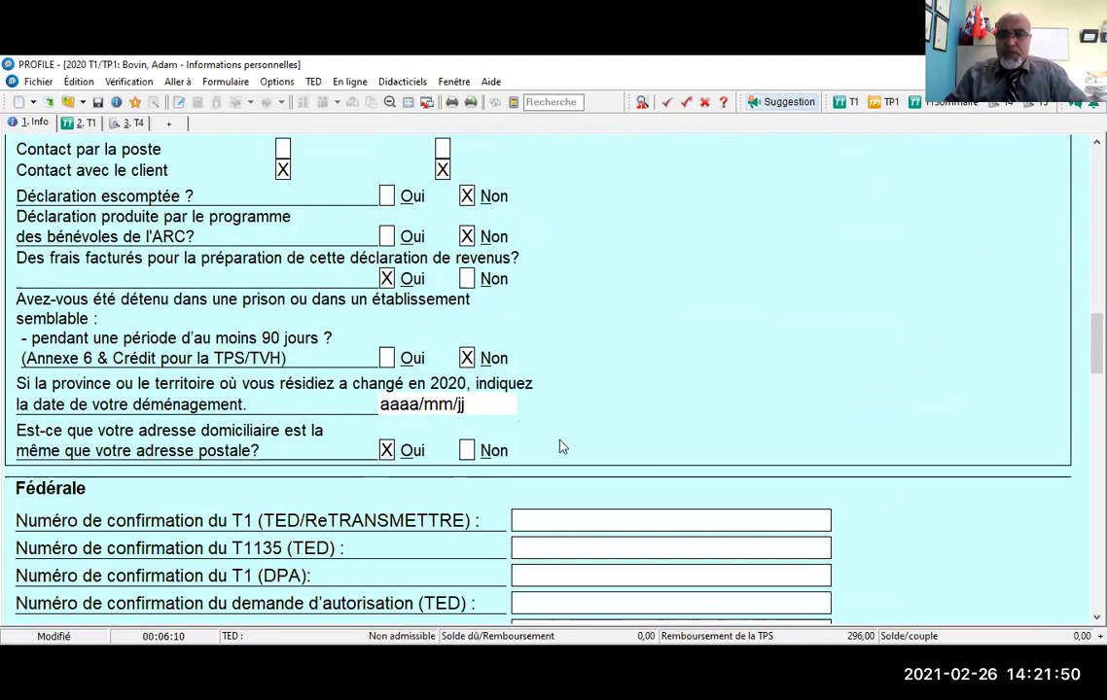
scroll(562, 447, "up", 12)
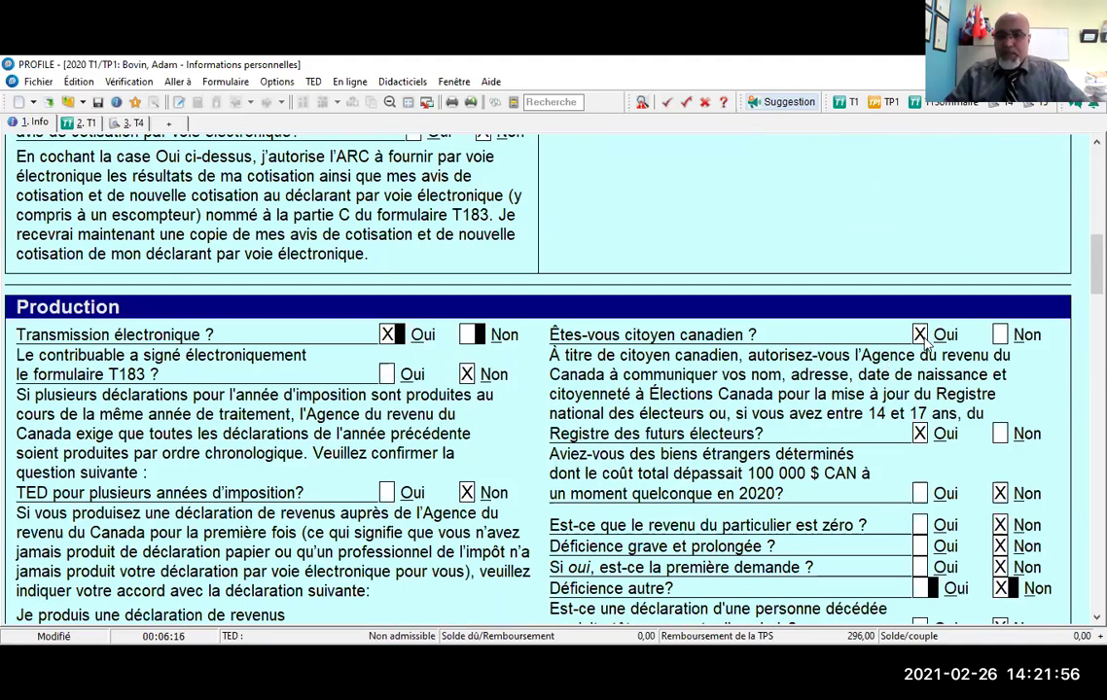
scroll(926, 340, "down", 4)
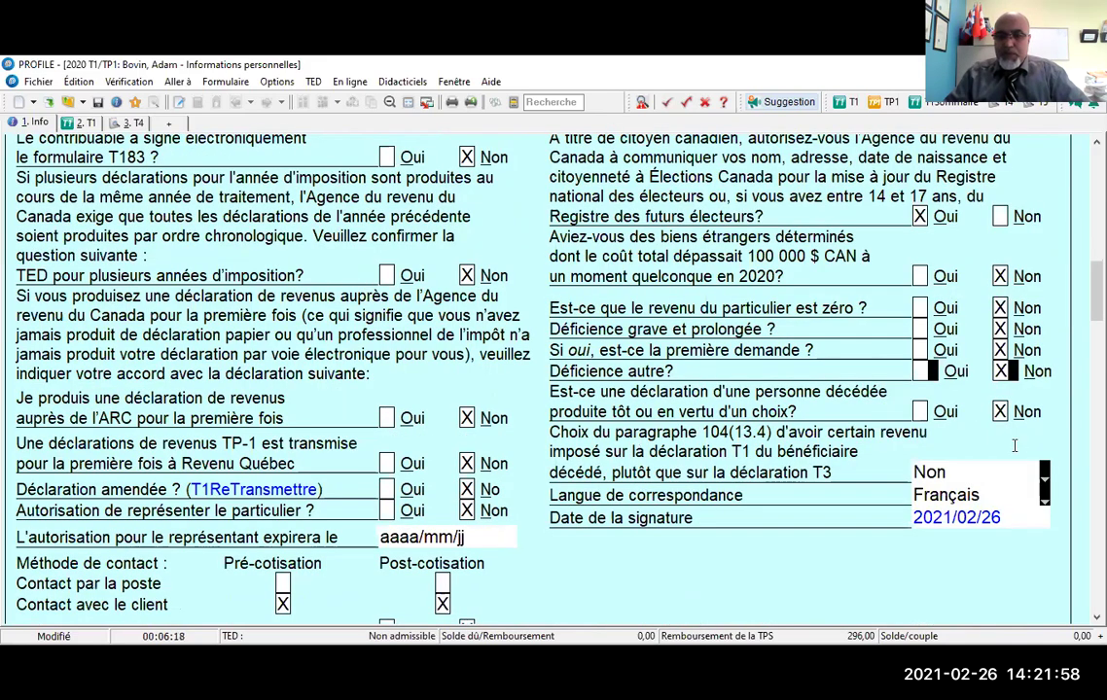
- Examine the rest of the form, including the spouse, Québec provincial, discounter and trustee information
scroll(1014, 448, "down", 2)
scroll(1014, 451, "down", 10)
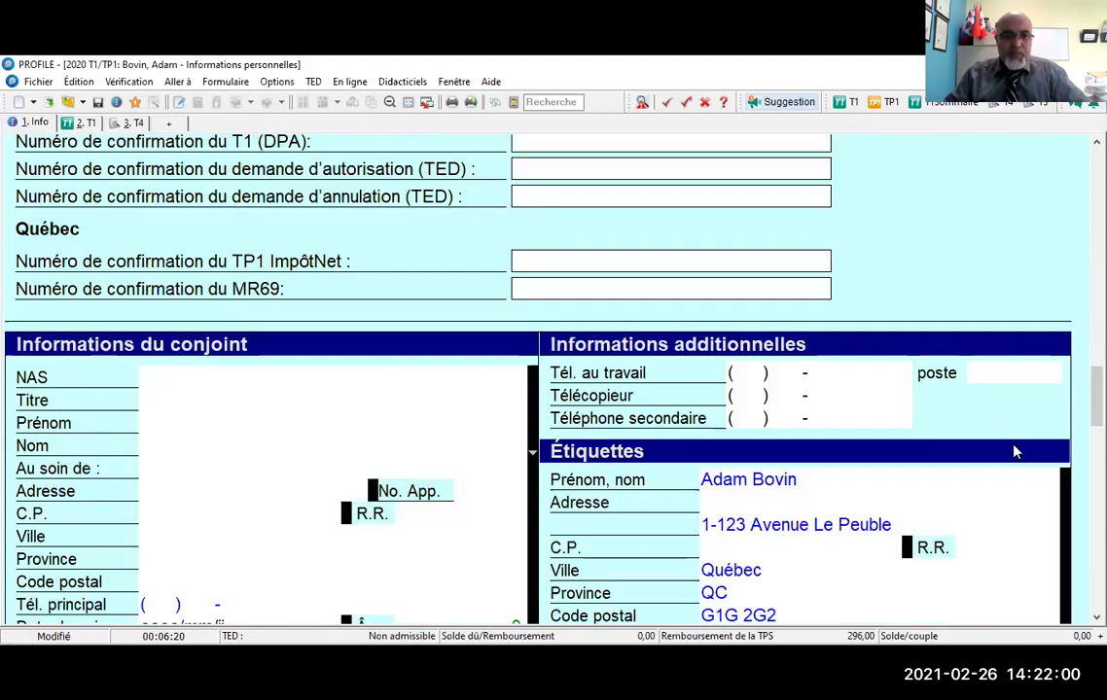
scroll(1014, 450, "down", 6)
scroll(785, 298, "down", 1)
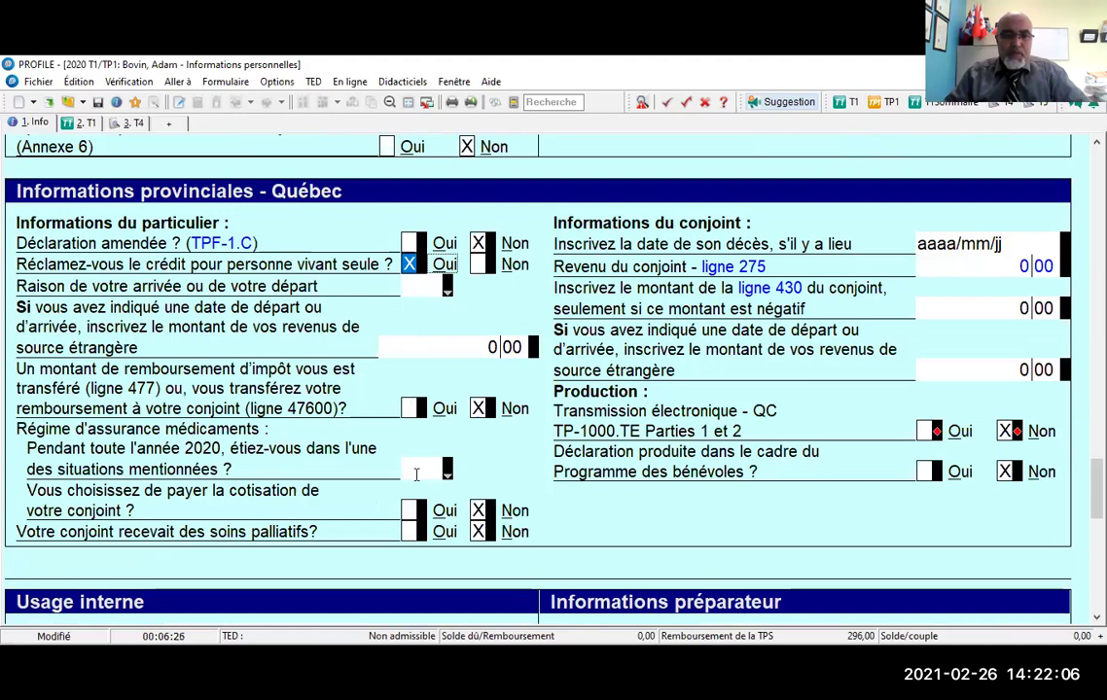
scroll(669, 416, "down", 5)
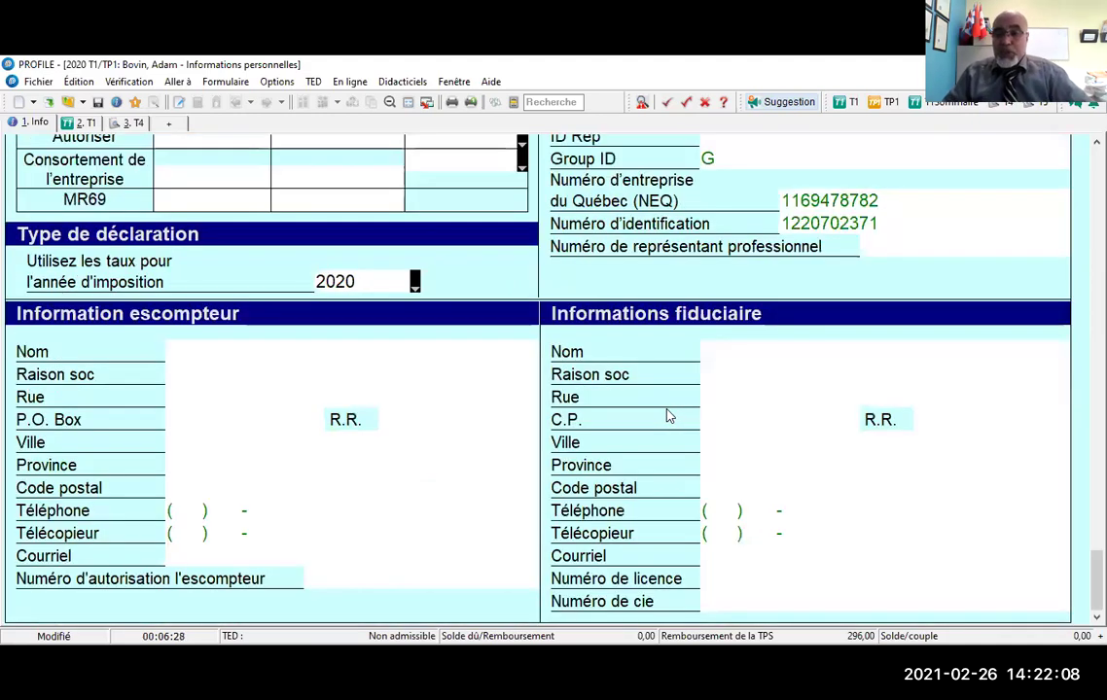
scroll(669, 416, "up", 10)
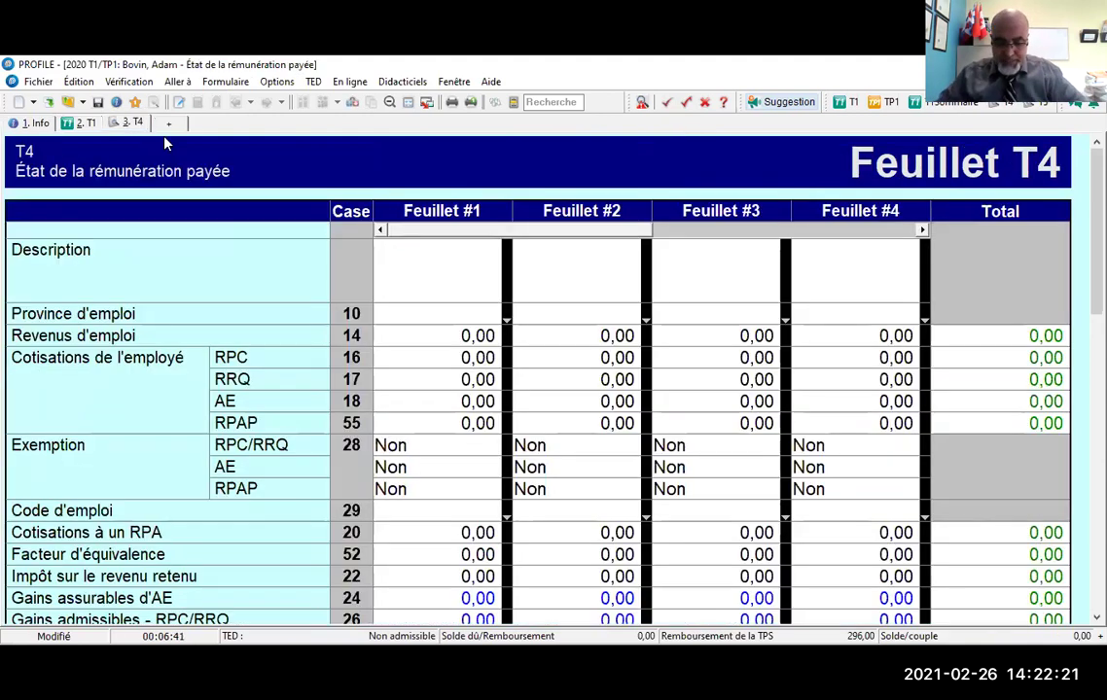
- Open the T4 slip and enter ASTRA SOFT as the description of Feuillet #1
left_click(136, 123)
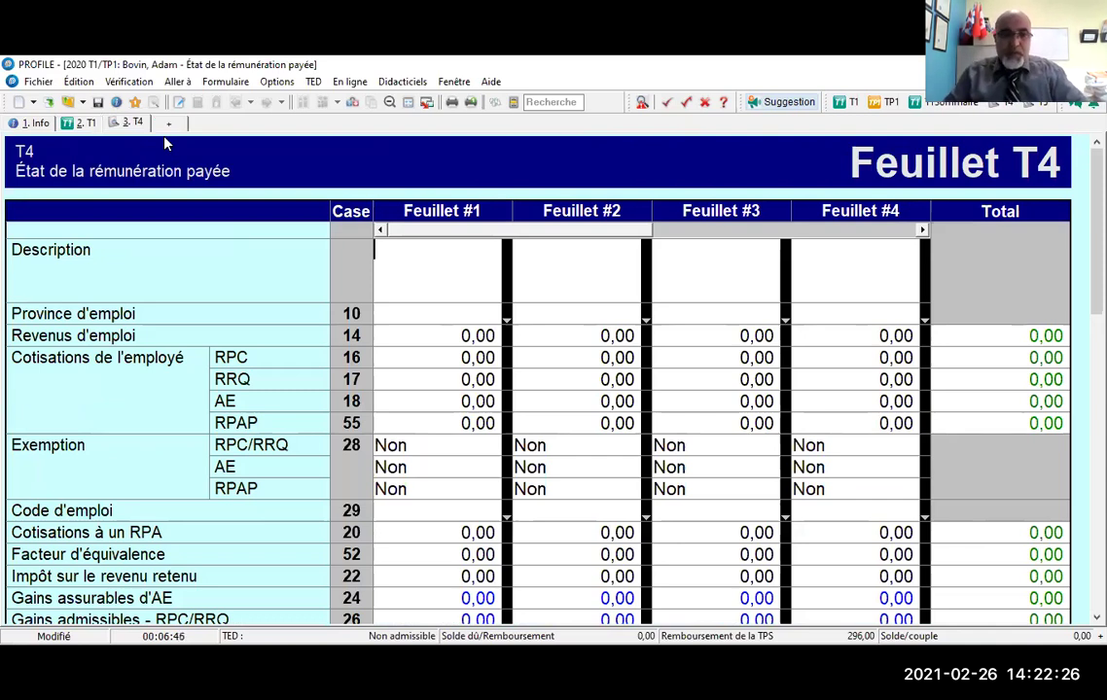
type("ASTRA ")
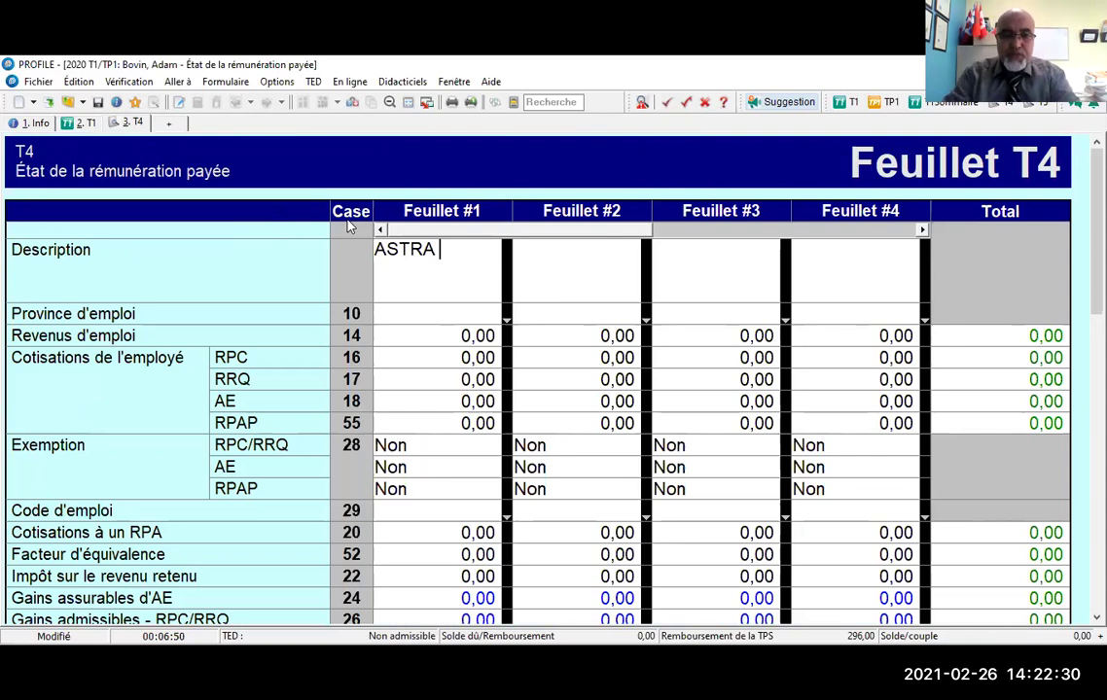
type("SOFT")
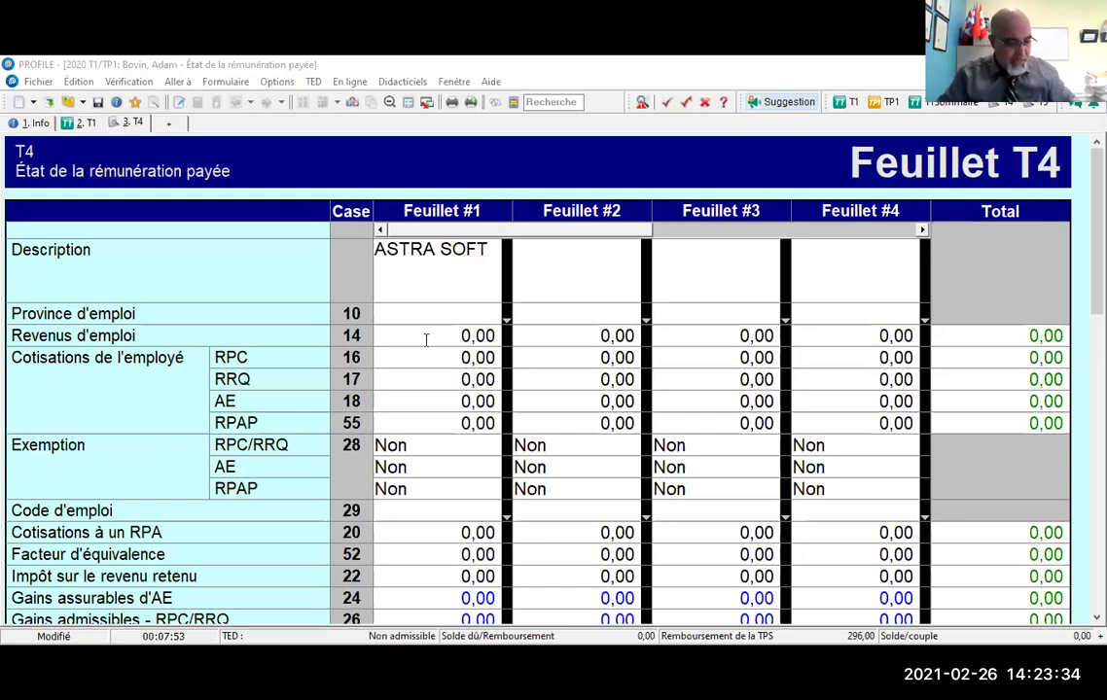
- Set Feuillet #1's province of employment to Québec and its employment income in case 14 to 10 504,00
left_click(425, 337)
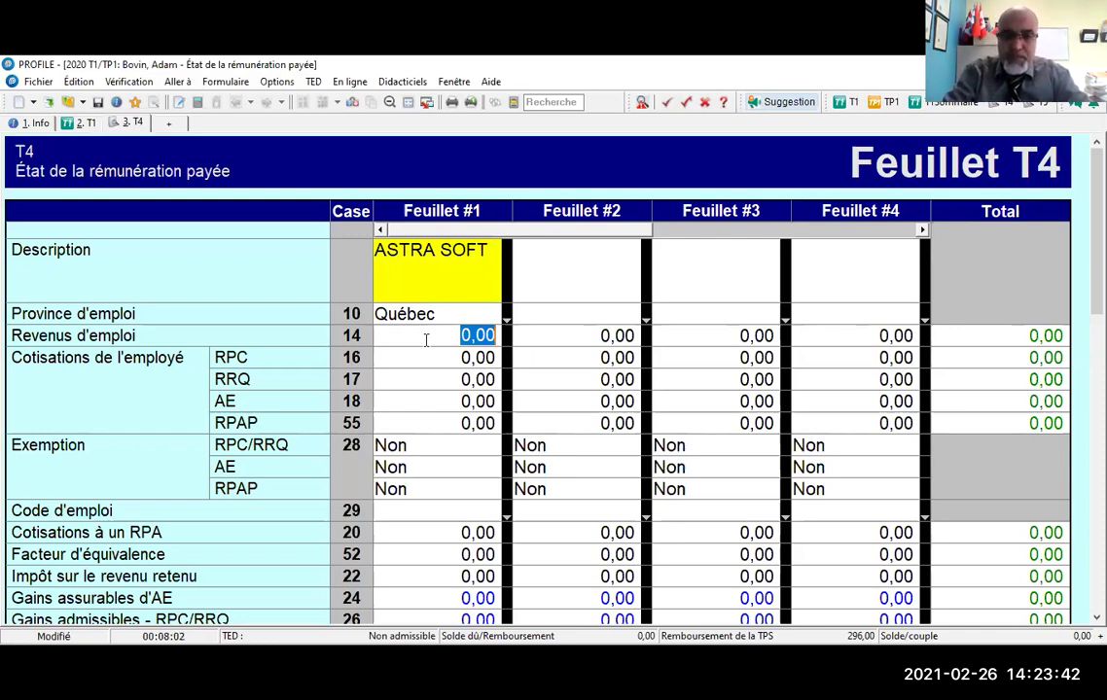
type("10 504")
key("Tab")
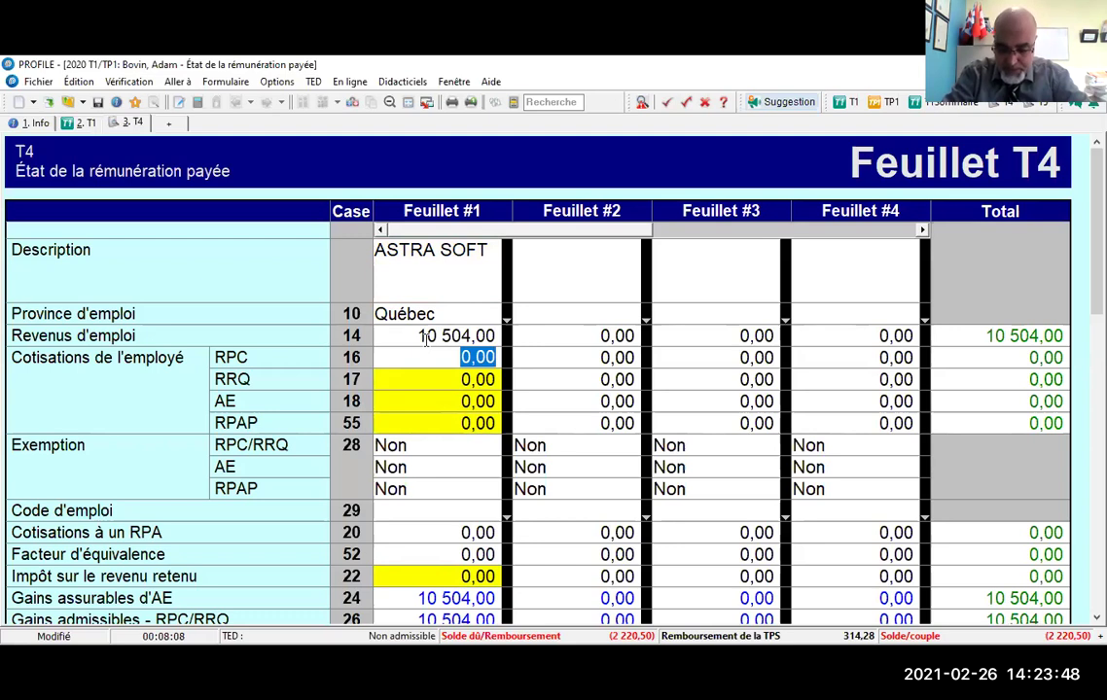
- Enter the employee contributions for Feuillet #1: RRQ 538,13, AE 131,32 and RPAP 55,26
key("Return")
type("538")
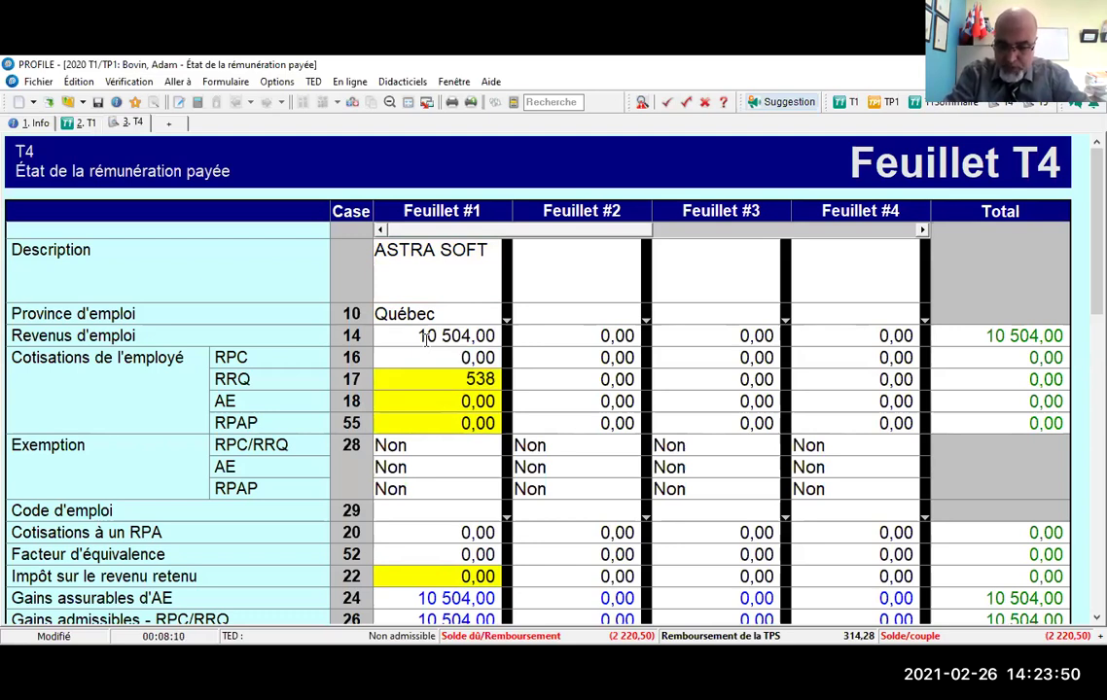
type(",13")
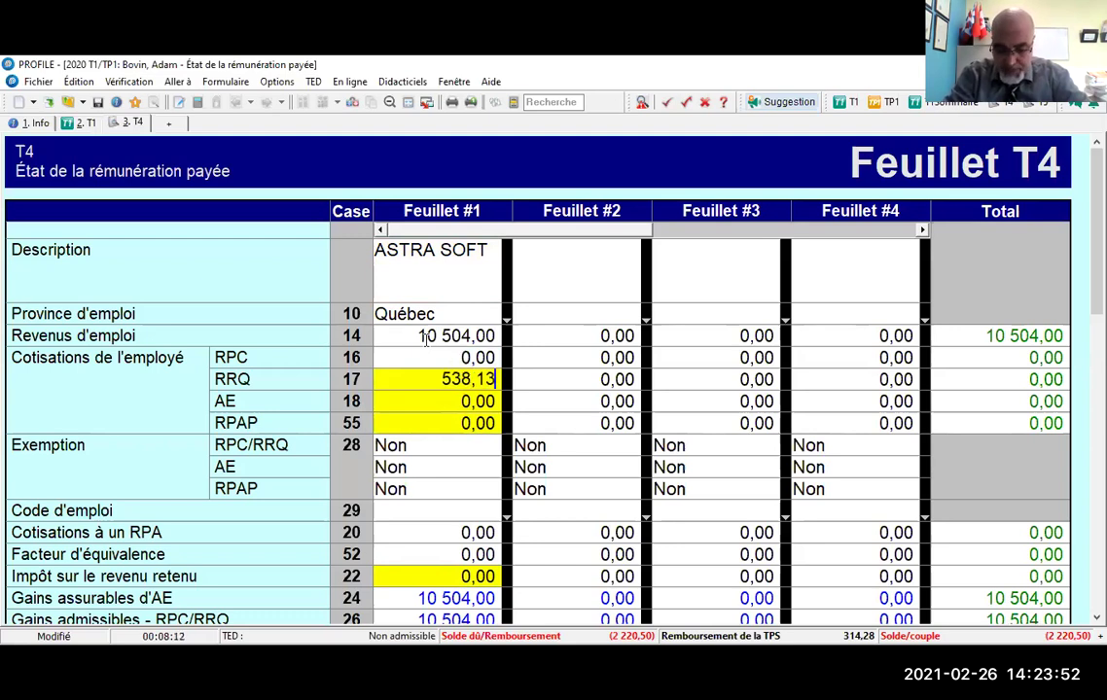
key("Return")
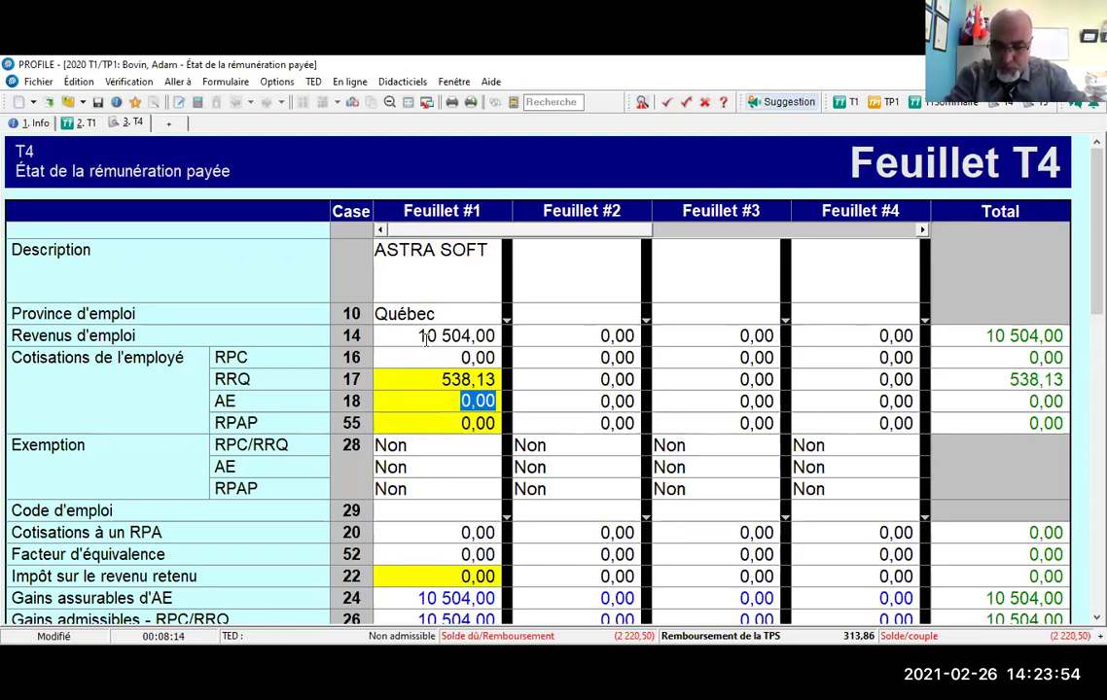
type("131,32")
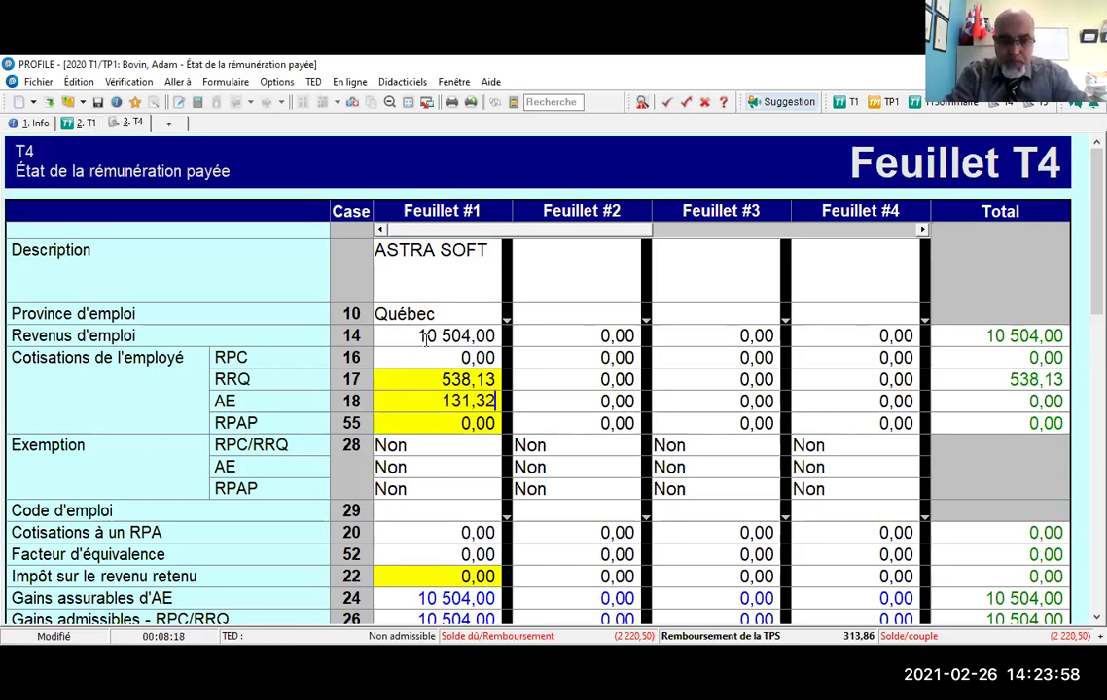
key("Return")
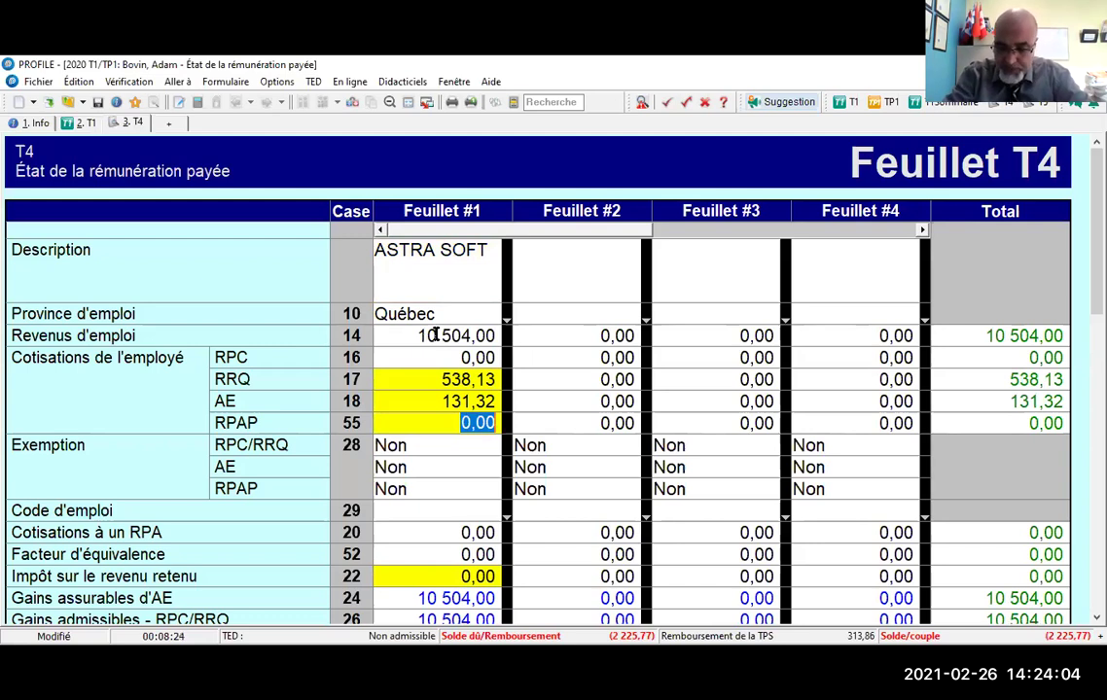
type("55,2")
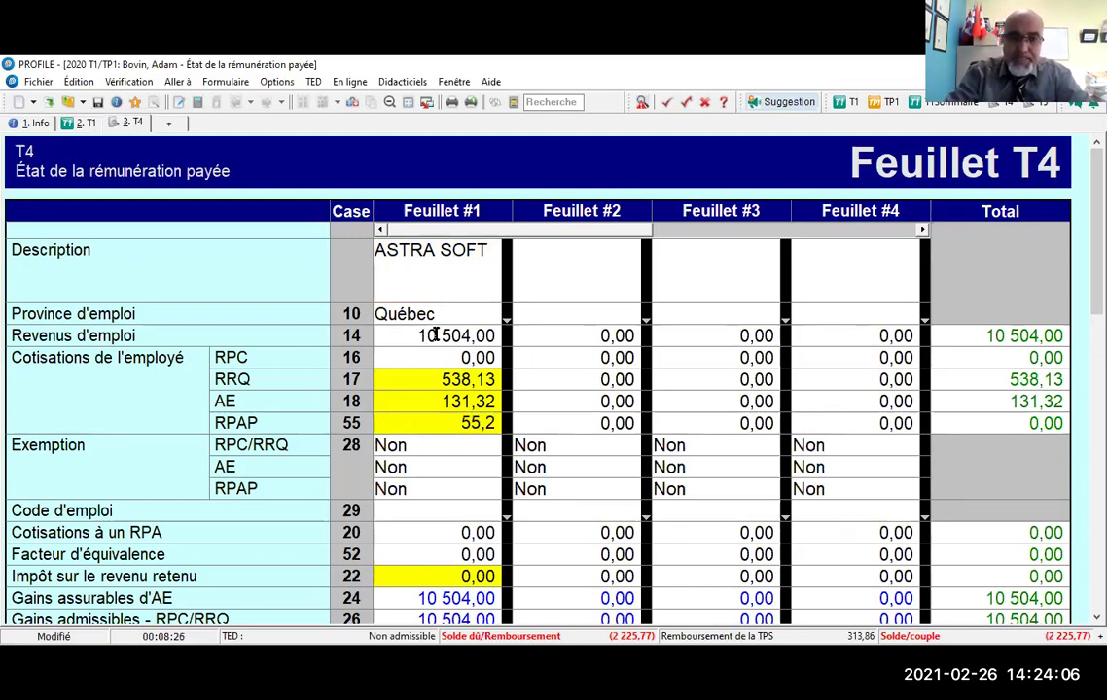
type("6")
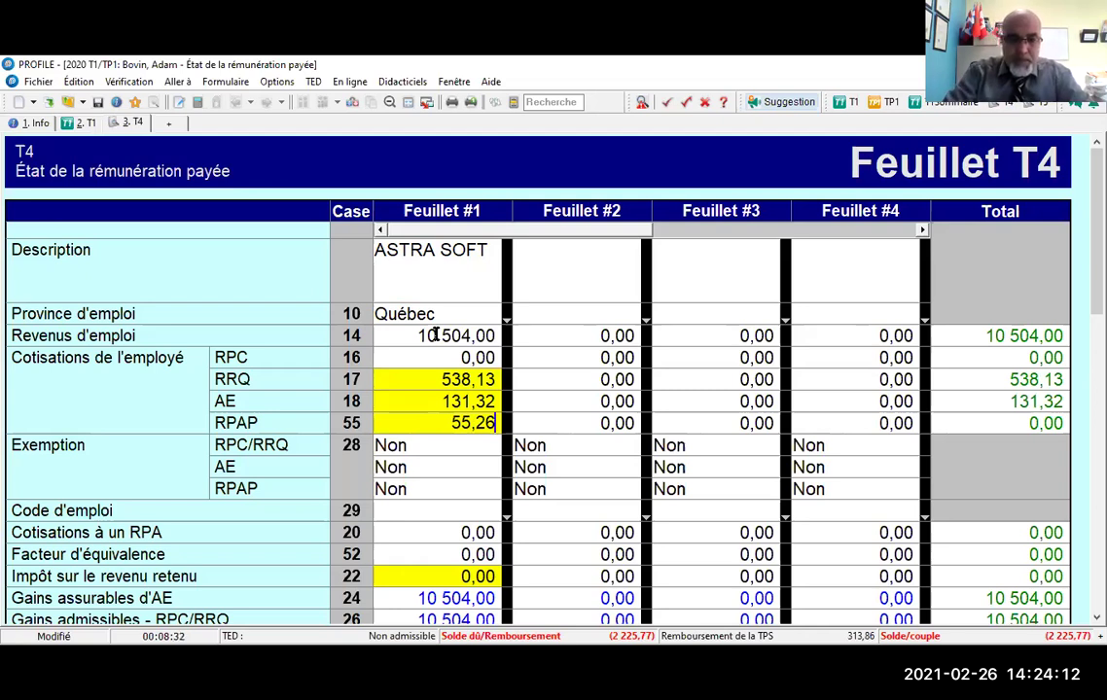
key("Return")
key("Return")
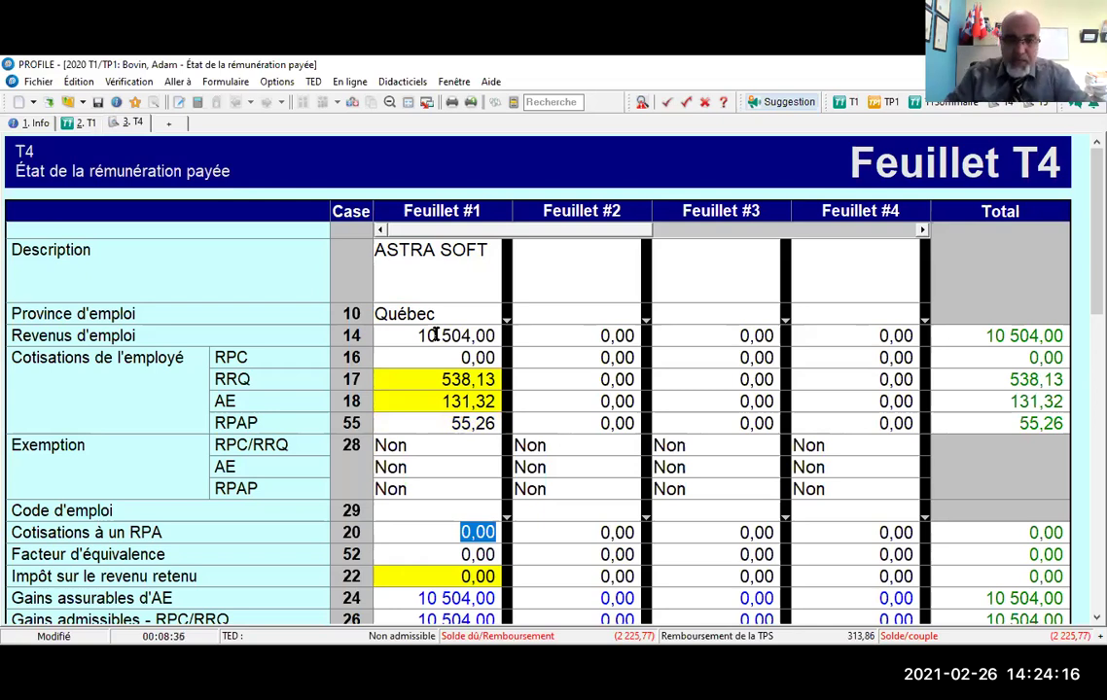
- Enter 866,54 as the income tax withheld in case 22 of Feuillet #1
key("Tab")
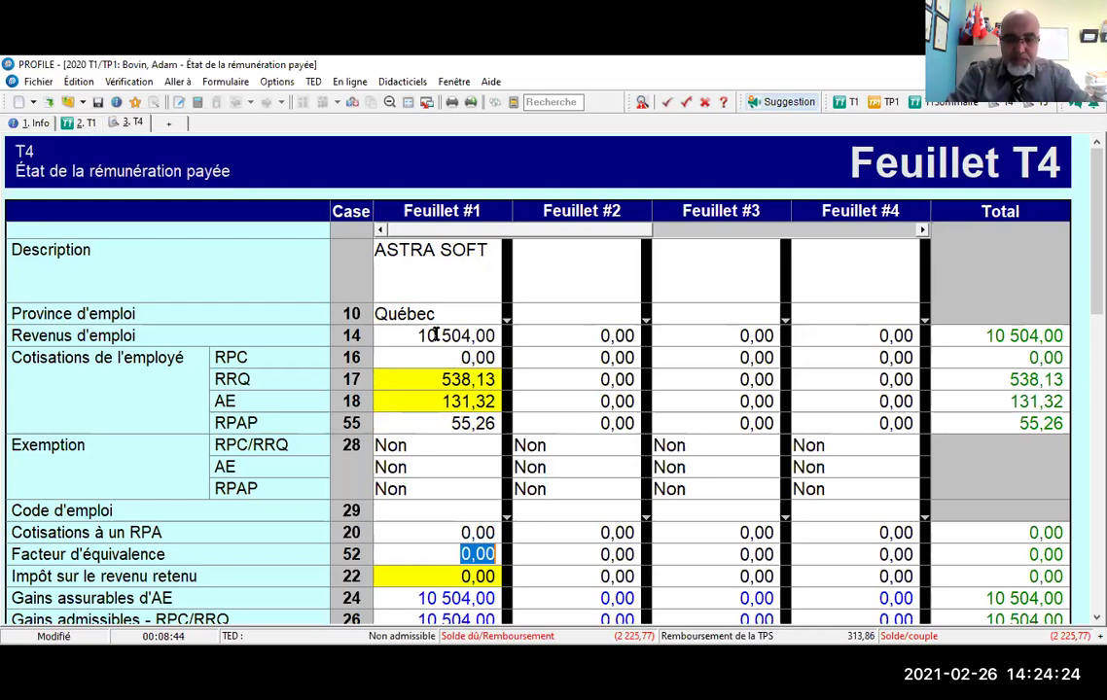
key("Tab")
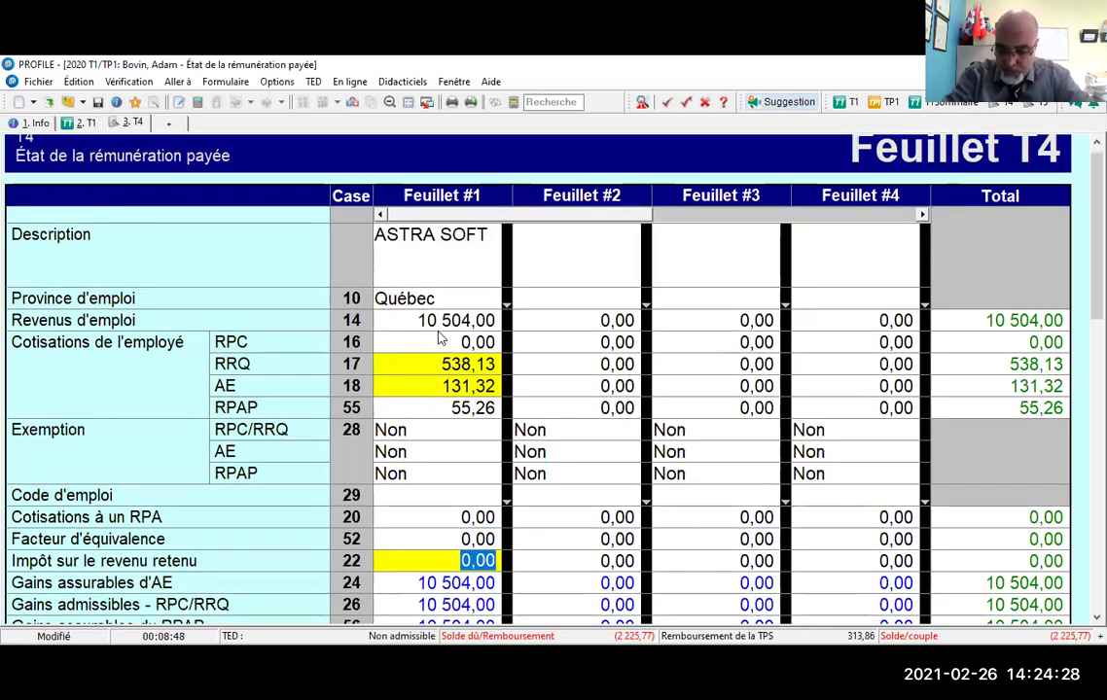
type("866")
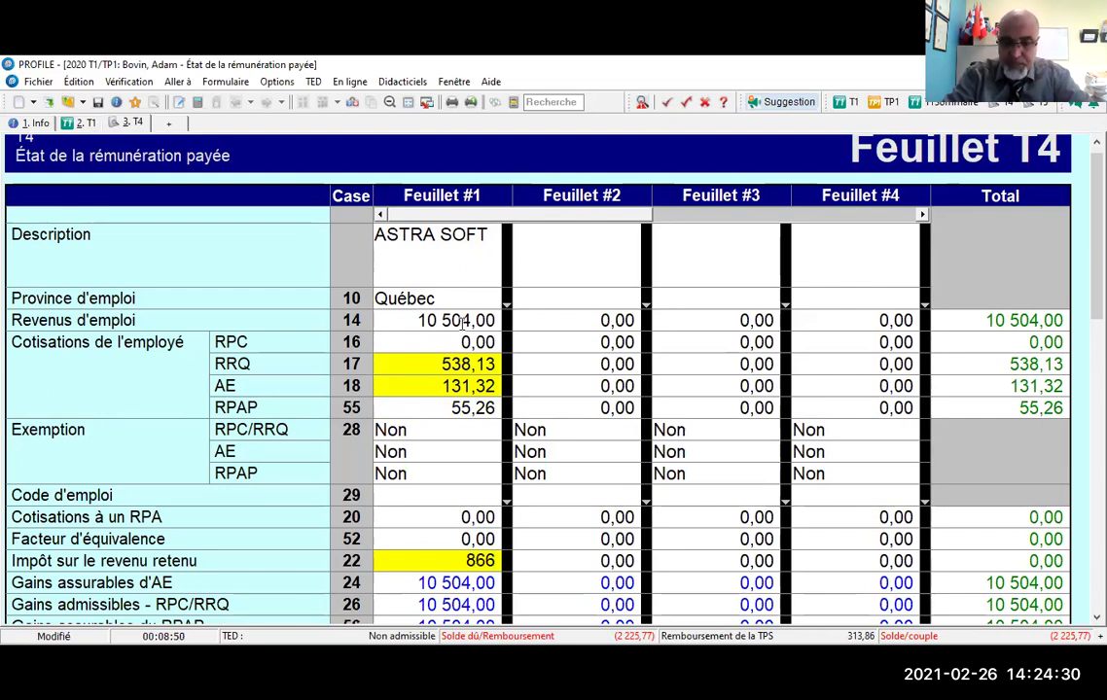
type(",54")
key("Return")
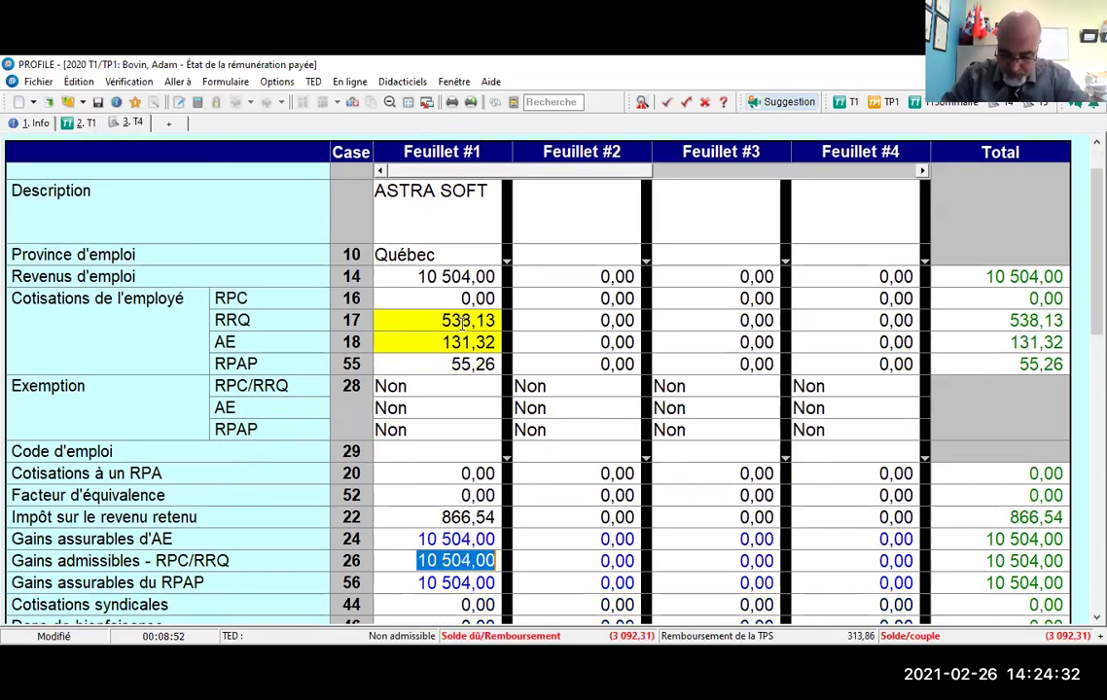
key("Return")
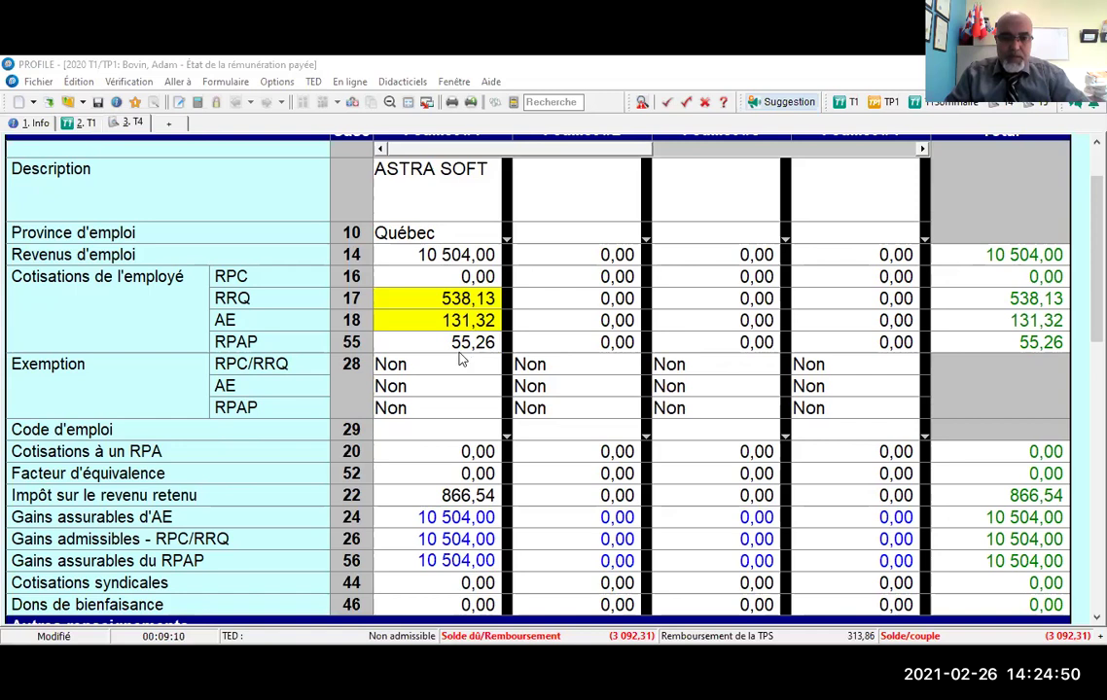
- Open the matching Relevé 1 for ASTRA SOFT and enter 160,56 as the Québec tax withheld in case E
scroll(454, 350, "down", 3)
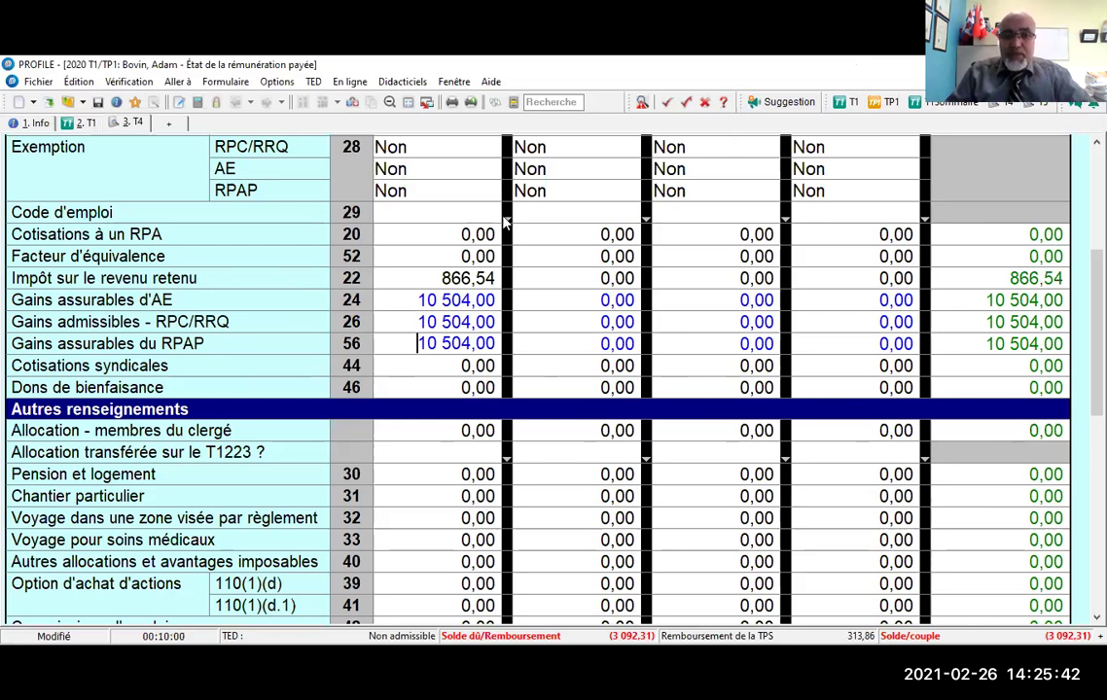
left_click(353, 103)
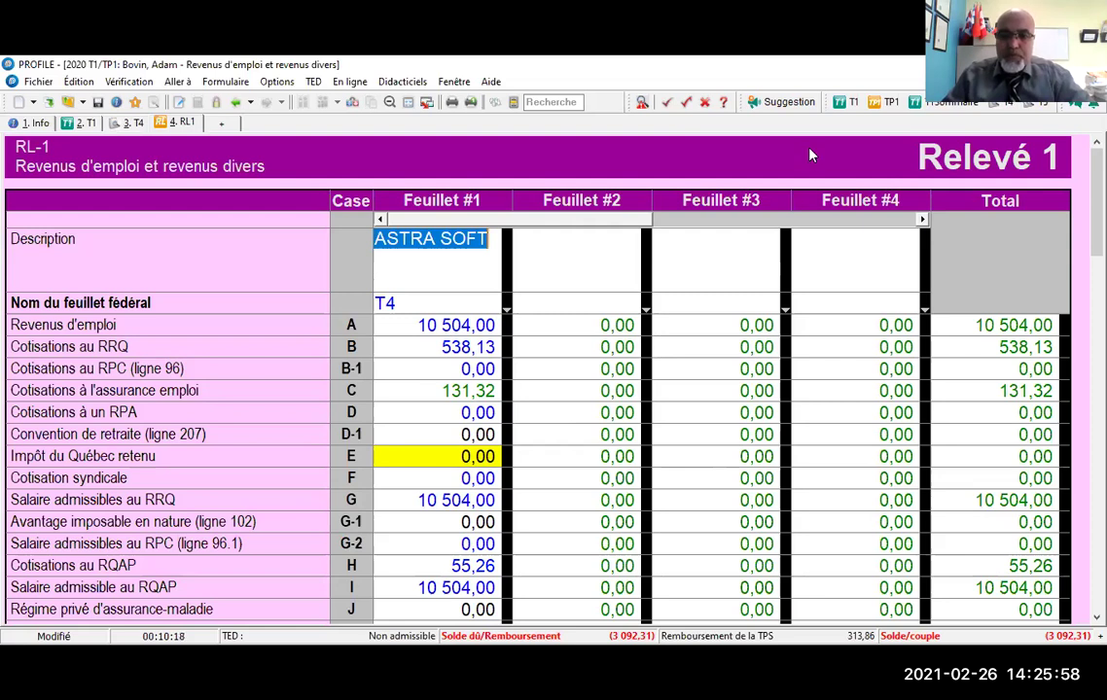
left_click(442, 456)
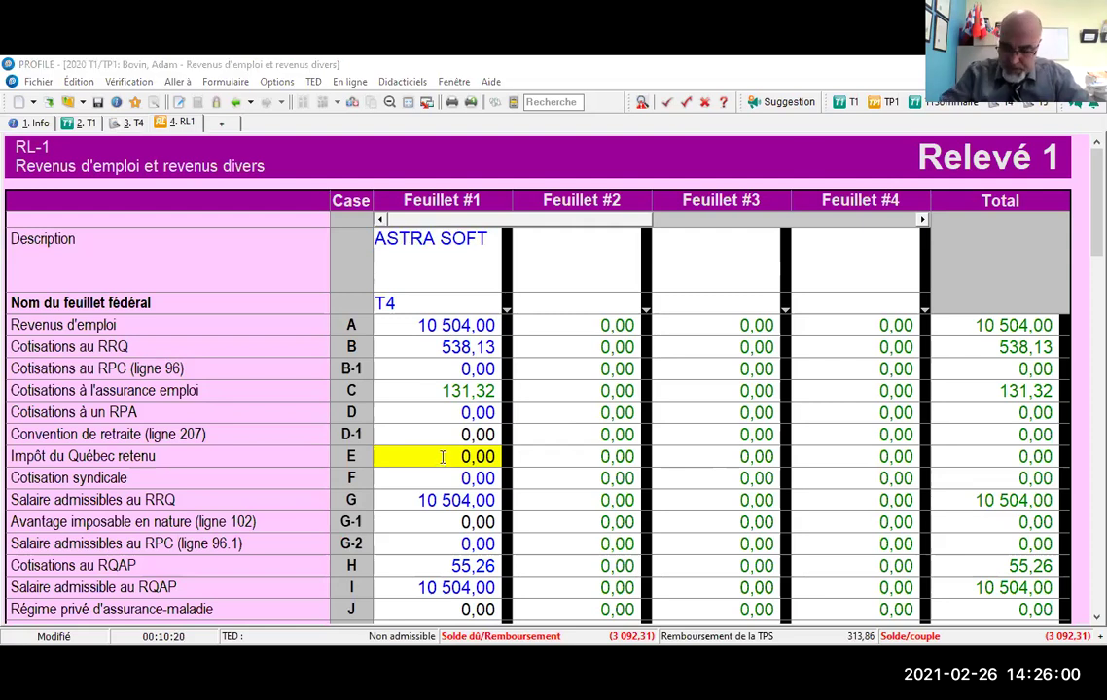
type("160")
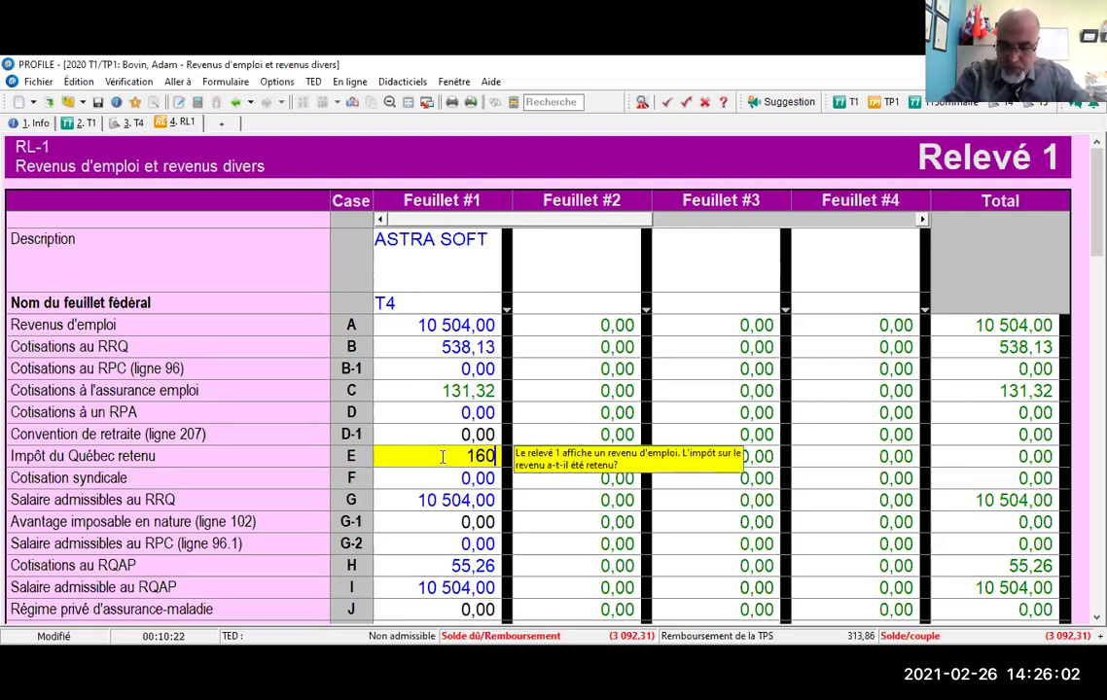
type(",56")
key("Return")
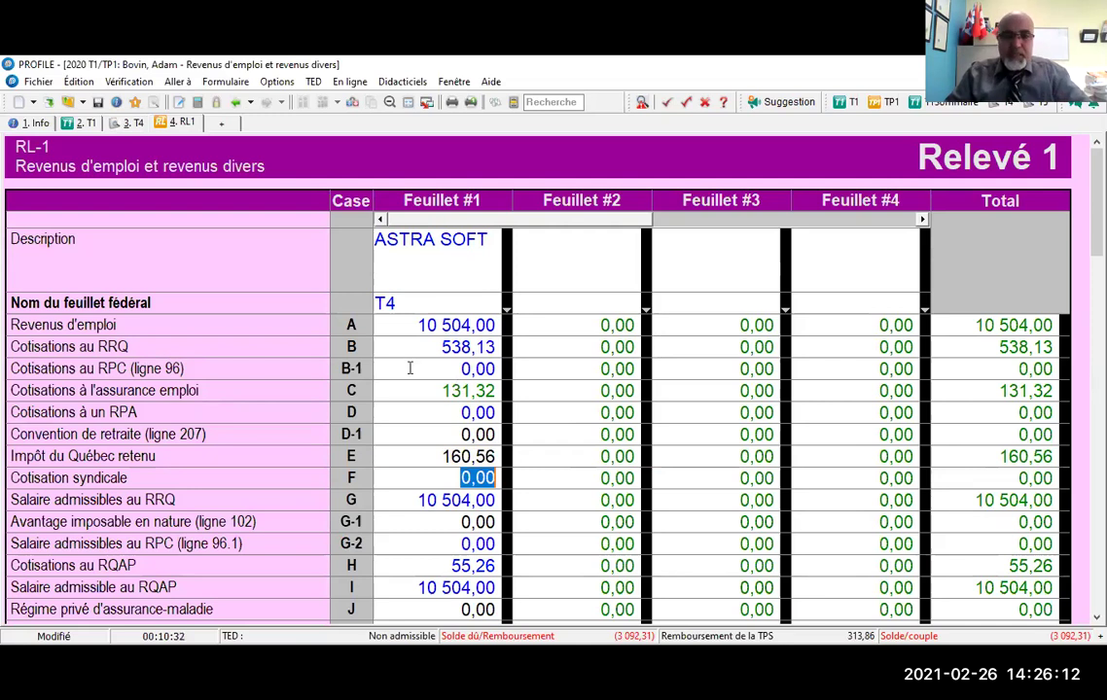
- Correct the Québec tax withheld in case E of the Relevé 1 to 1 060,56
scroll(410, 368, "down", 2)
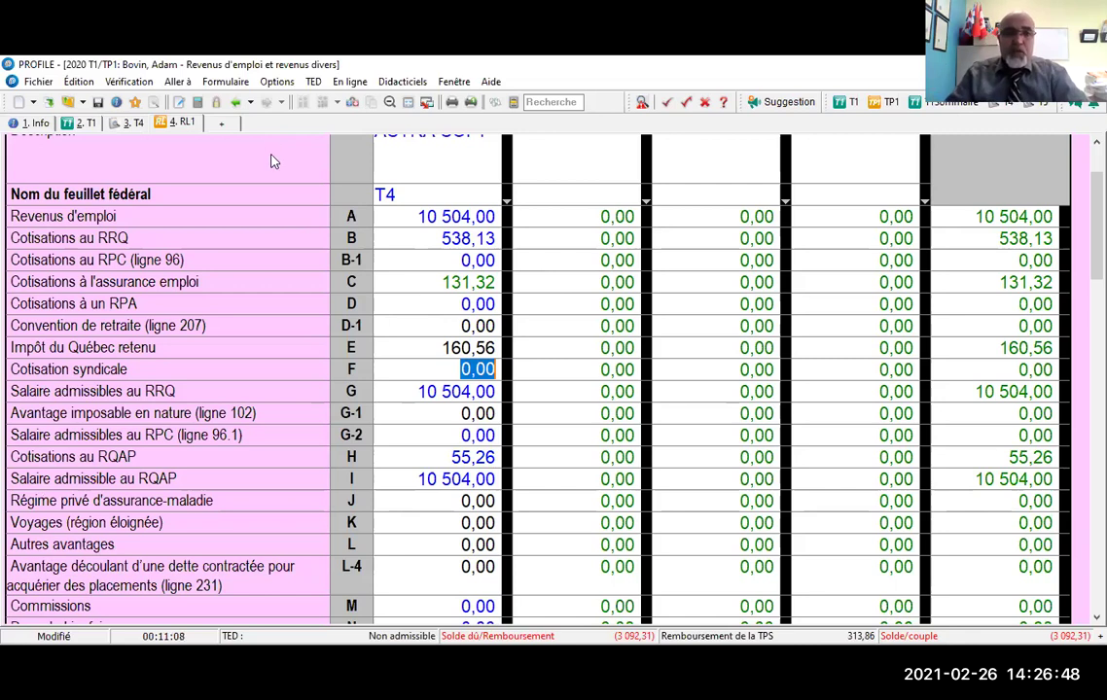
scroll(448, 132, "up", 2)
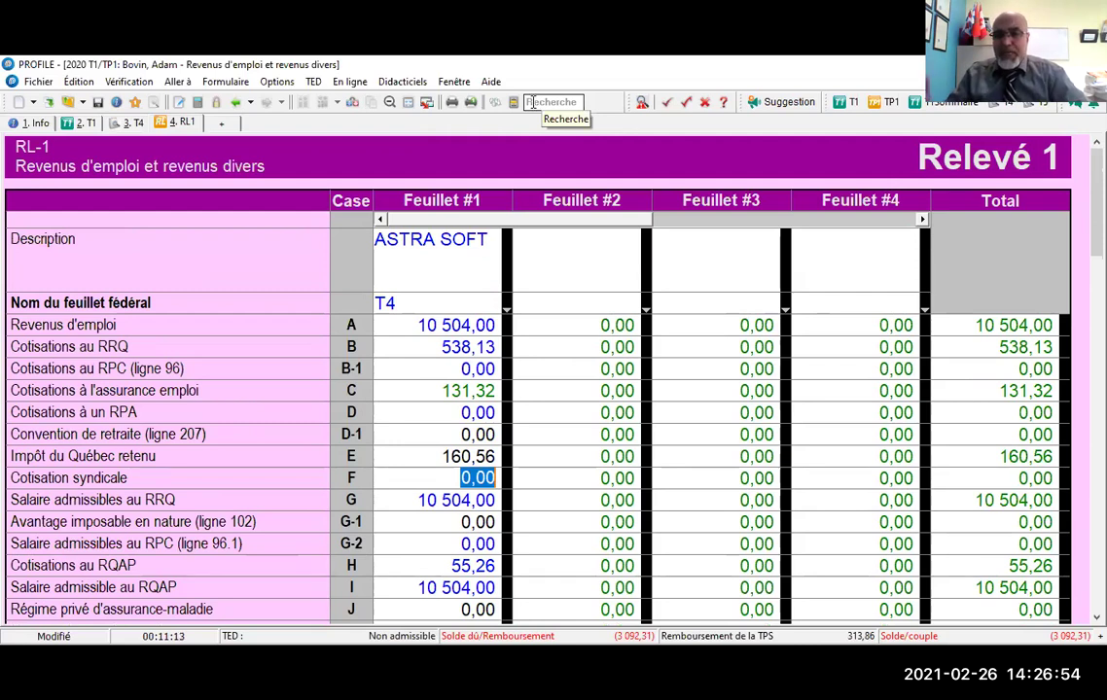
left_click(532, 102)
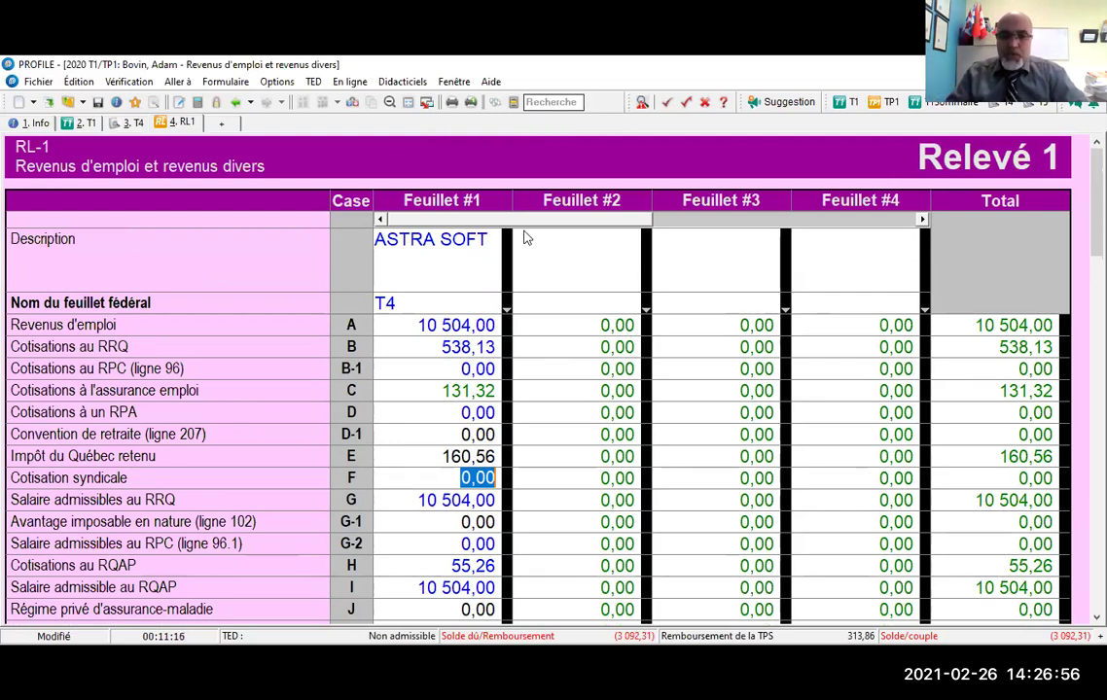
scroll(437, 408, "down", 1)
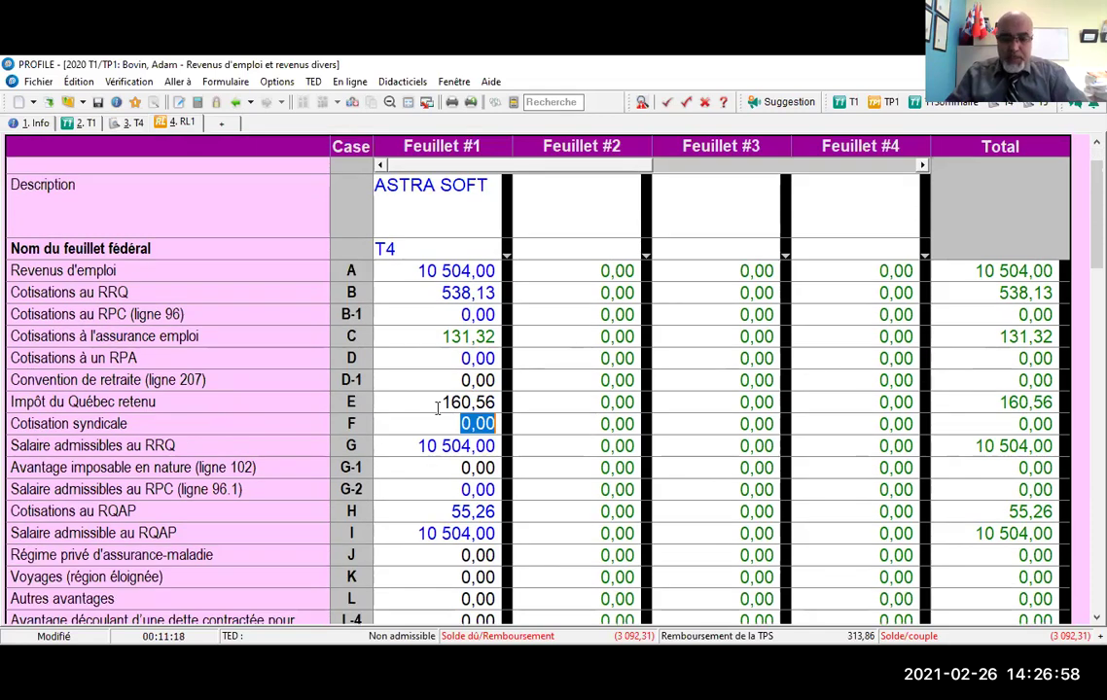
left_click(438, 409)
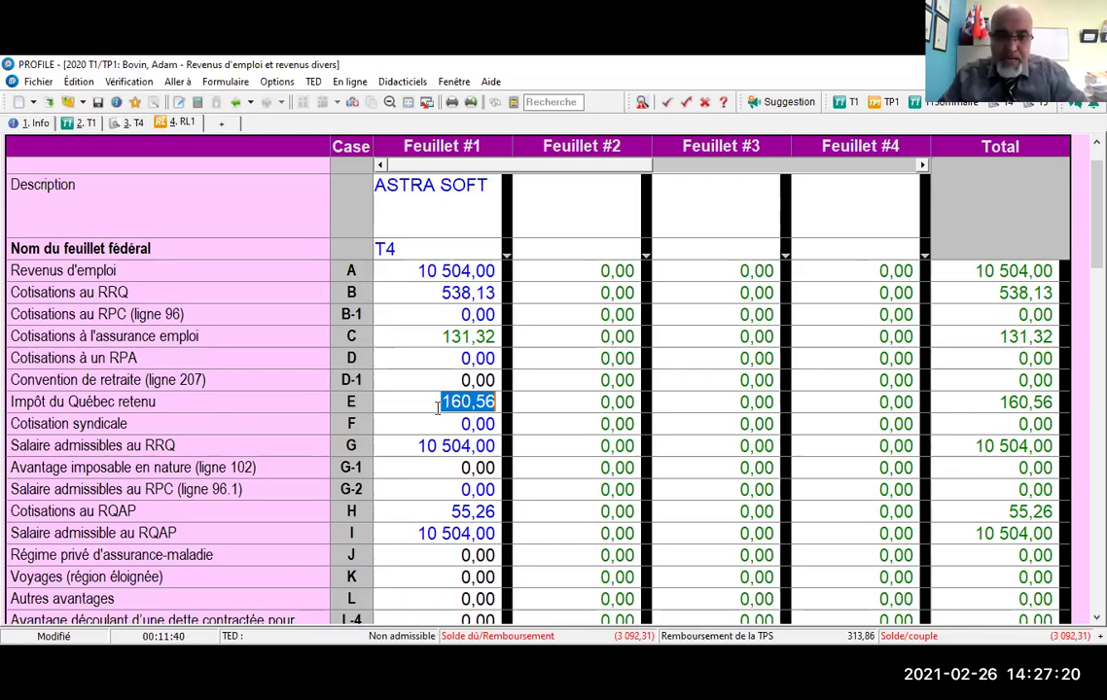
left_click(449, 402)
type("0")
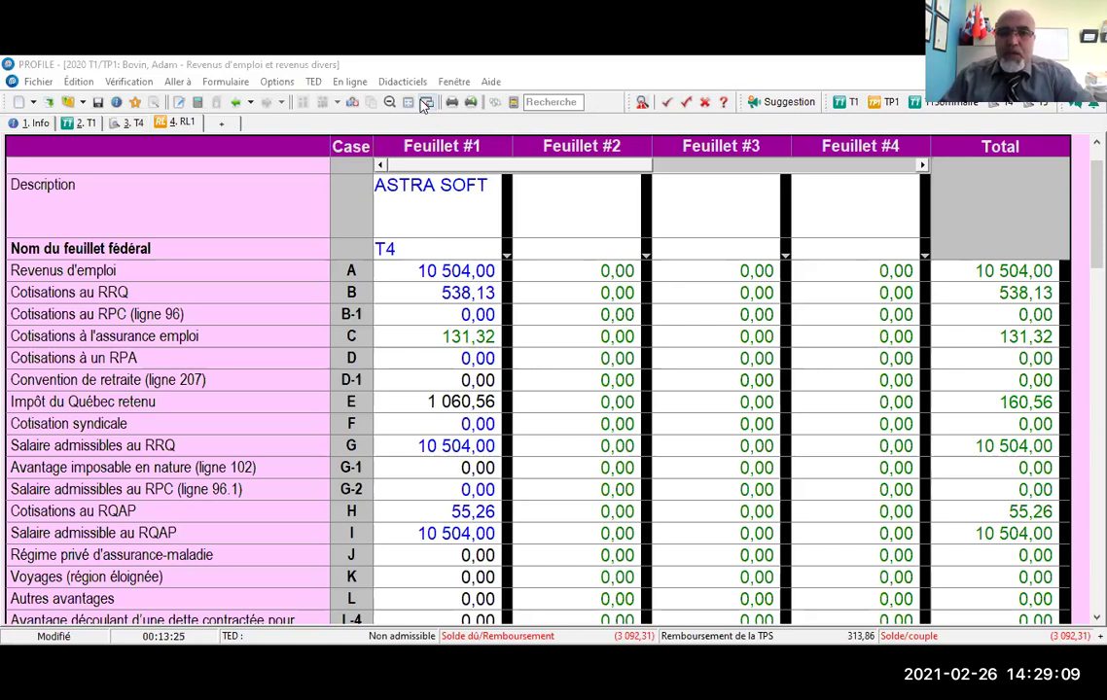
- Browse the return and schedule forms in the form explorer and select the TP1T tuition fees schedule
left_click(514, 102)
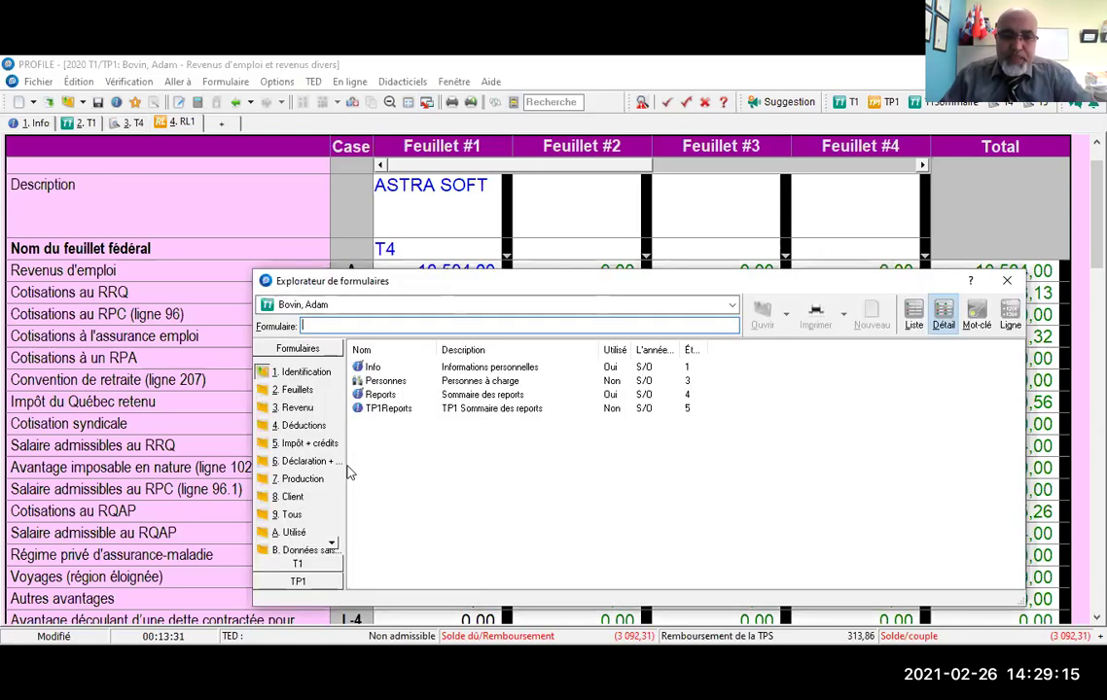
left_click(311, 465)
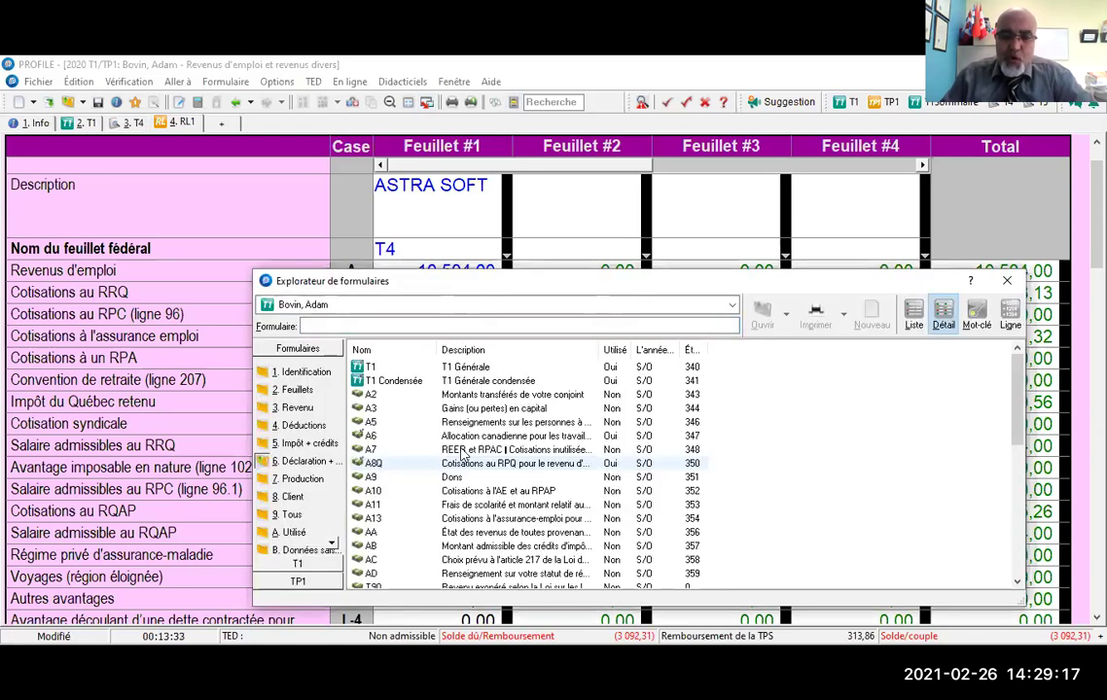
scroll(424, 553, "down", 10)
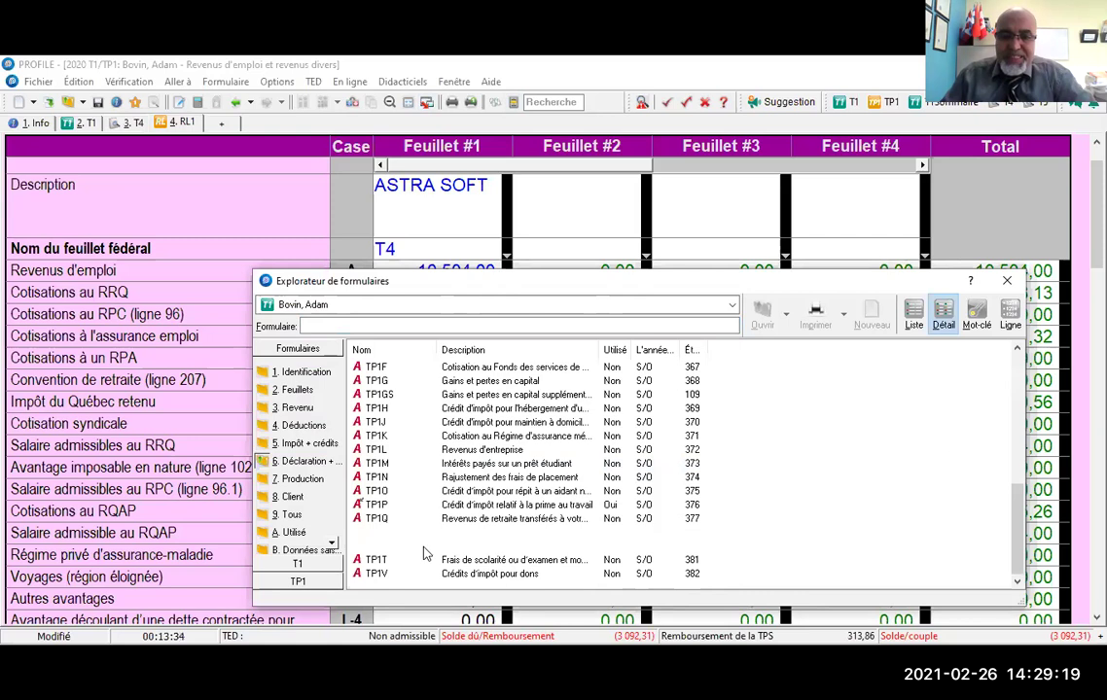
left_click(372, 560)
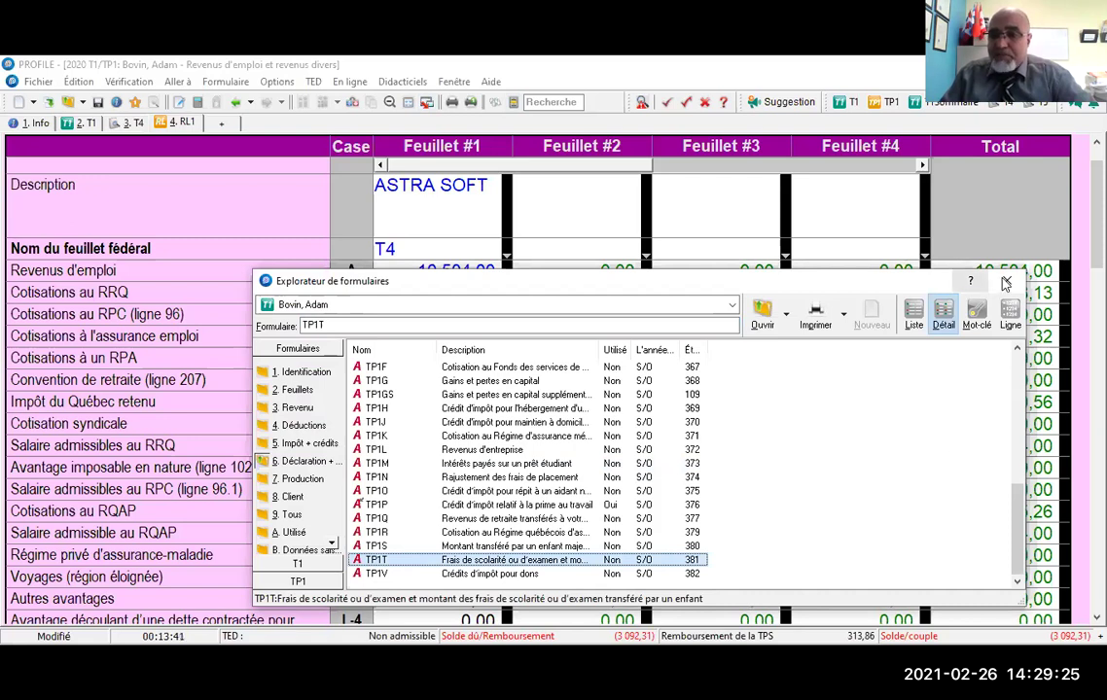
- Open the 2020 federal tax summary, followed by the Québec TP1 tax summary
left_click(162, 85)
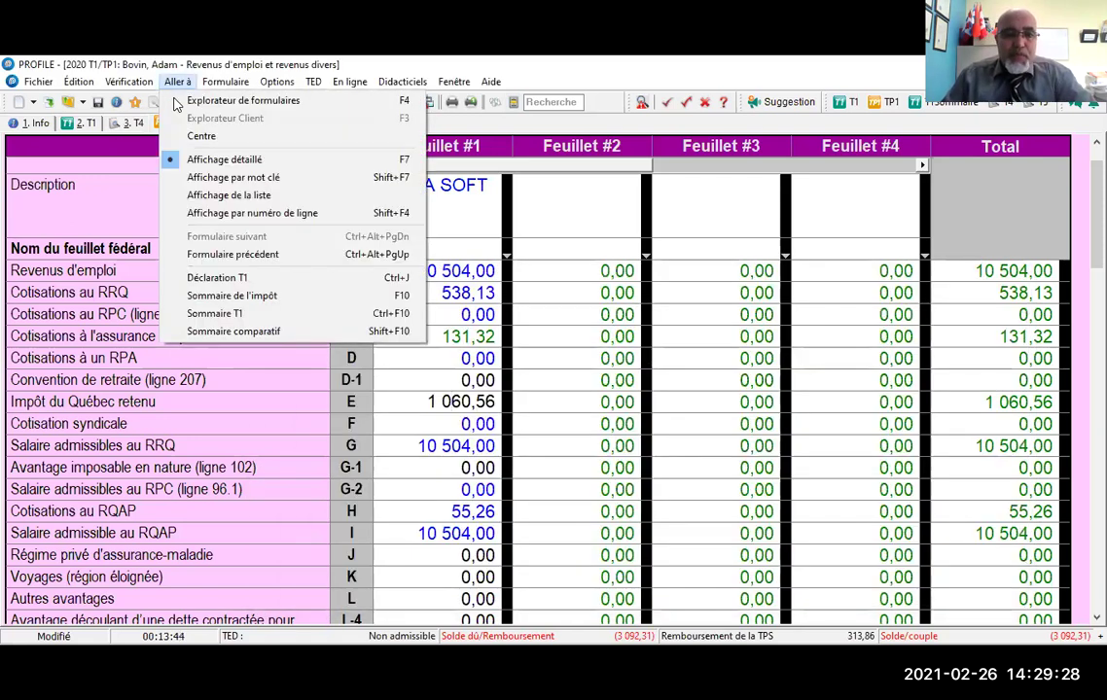
left_click(224, 298)
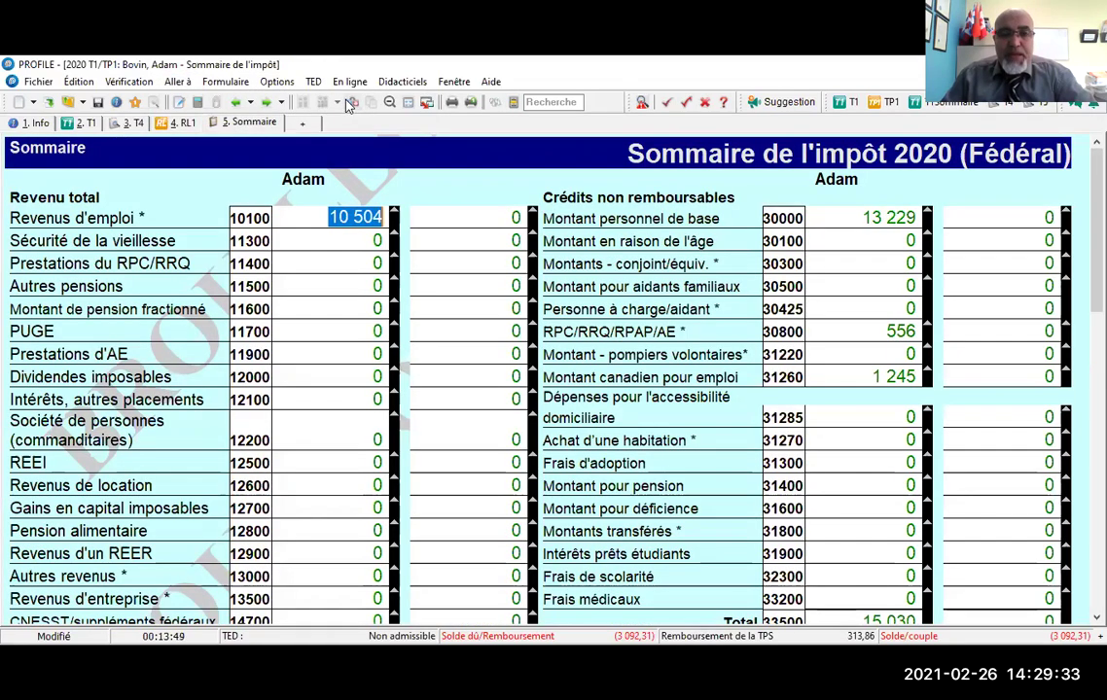
left_click(347, 103)
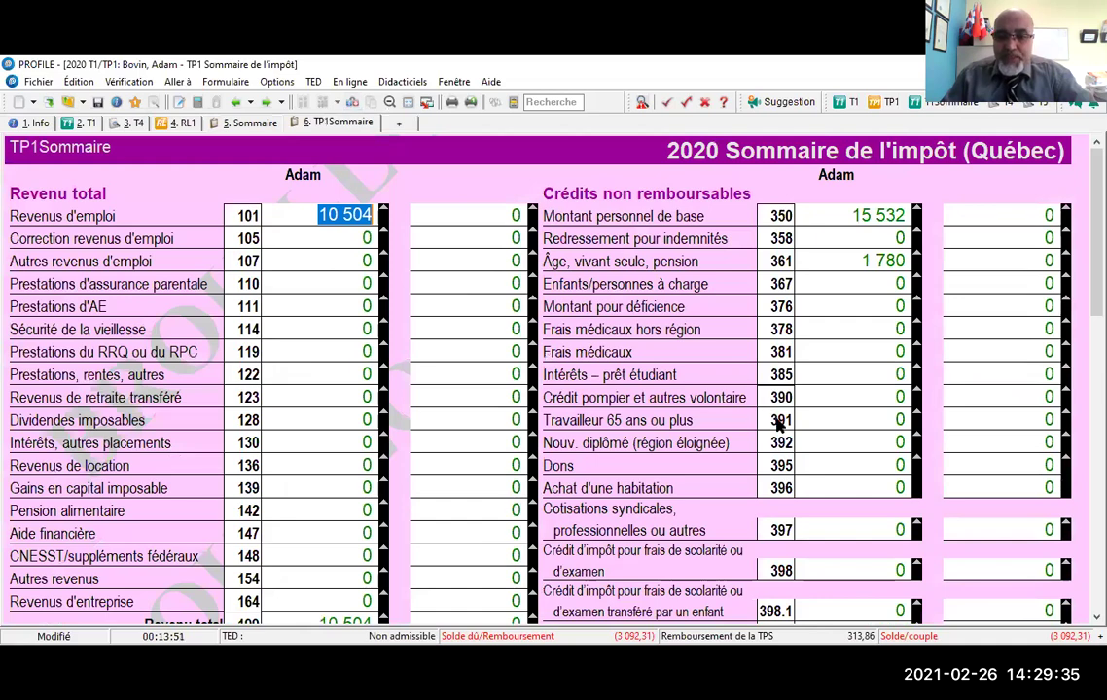
- Trace the tuition credit transferred by a child on line 398.1 of the Québec summary to its source in the TP1 return
scroll(778, 424, "down", 4)
scroll(778, 425, "down", 2)
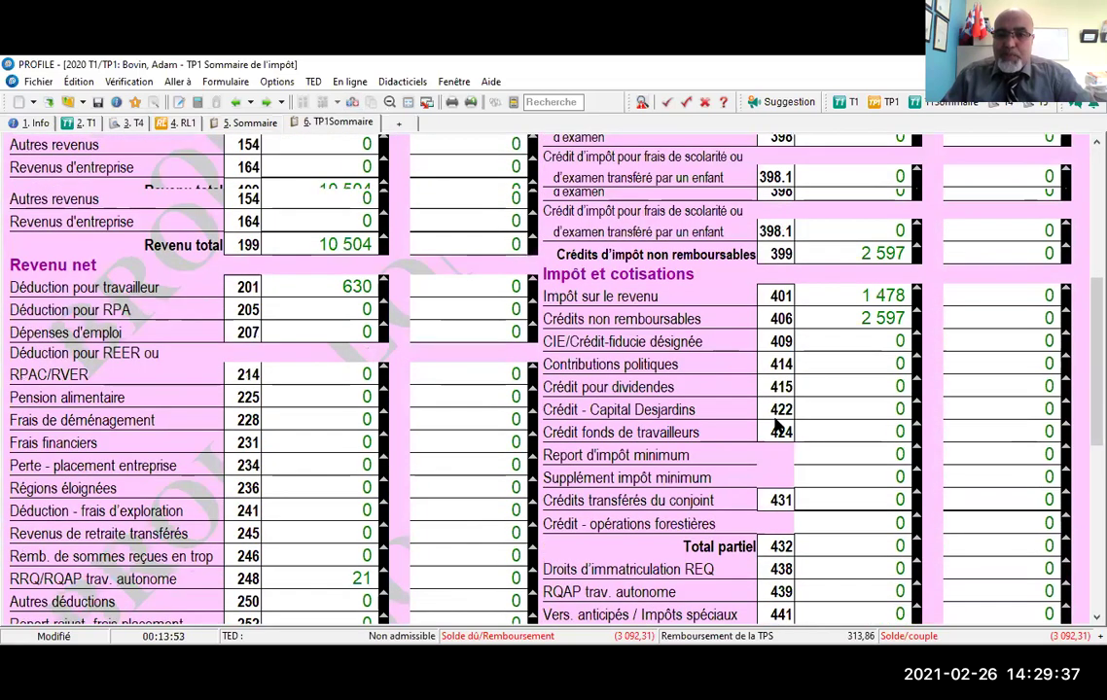
scroll(627, 289, "up", 2)
double_click(876, 285)
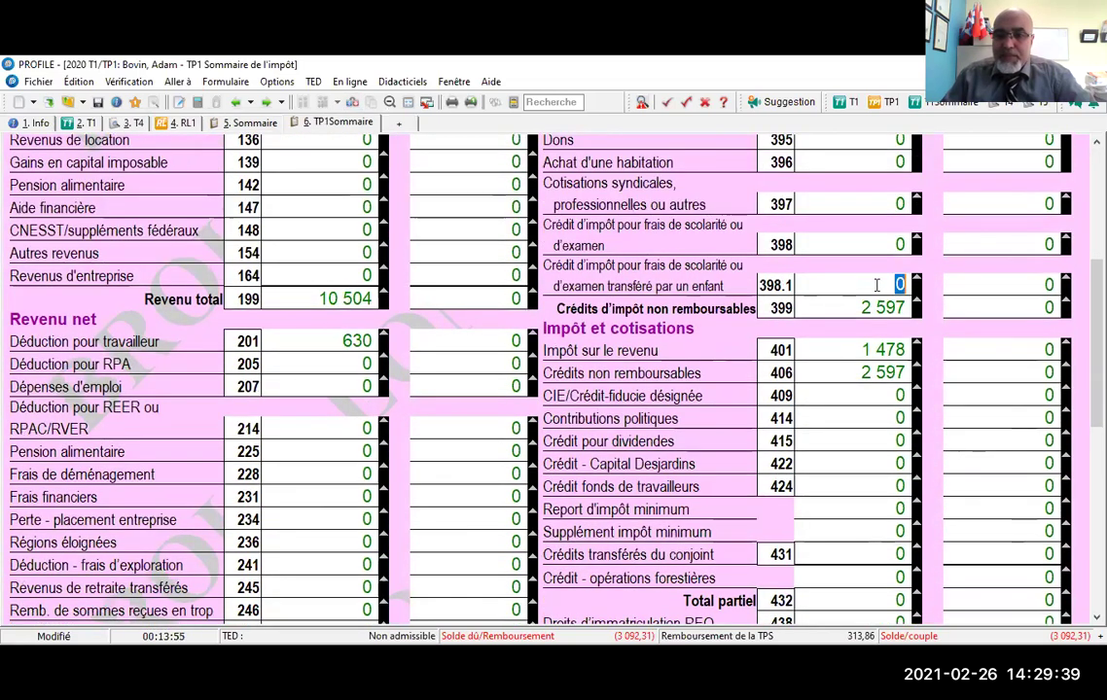
scroll(603, 345, "down", 6)
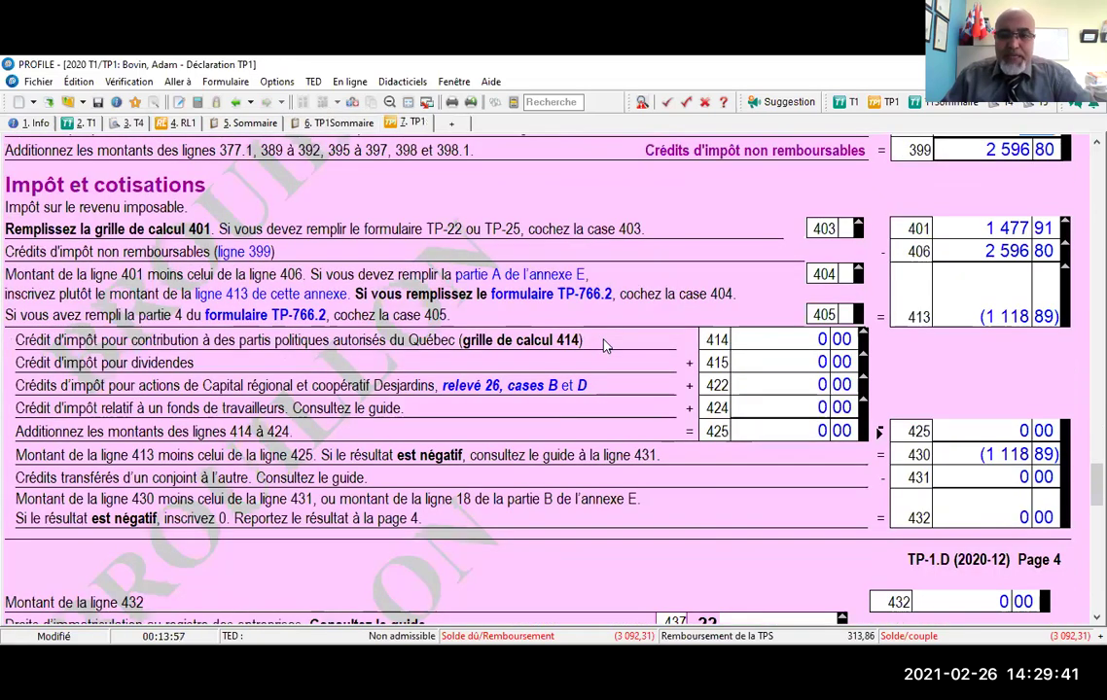
scroll(603, 345, "up", 6)
scroll(428, 516, "up", 3)
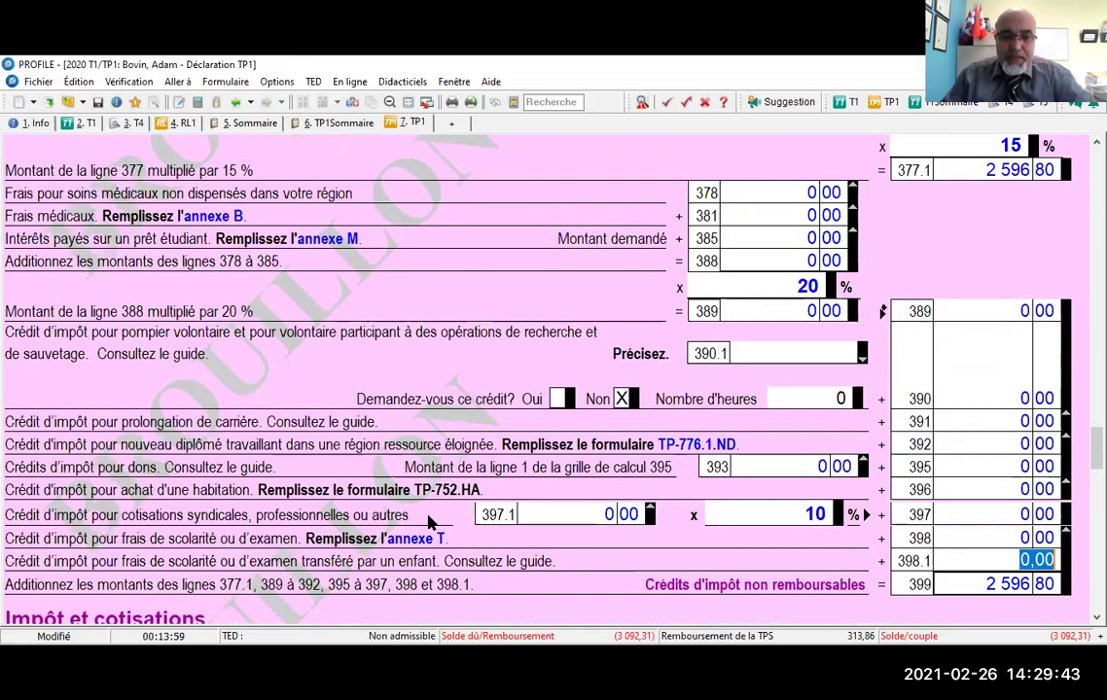
- View the annexe T tuition schedule linked from line 398 of the TP1 return and go back to the federal summary
left_click(409, 541)
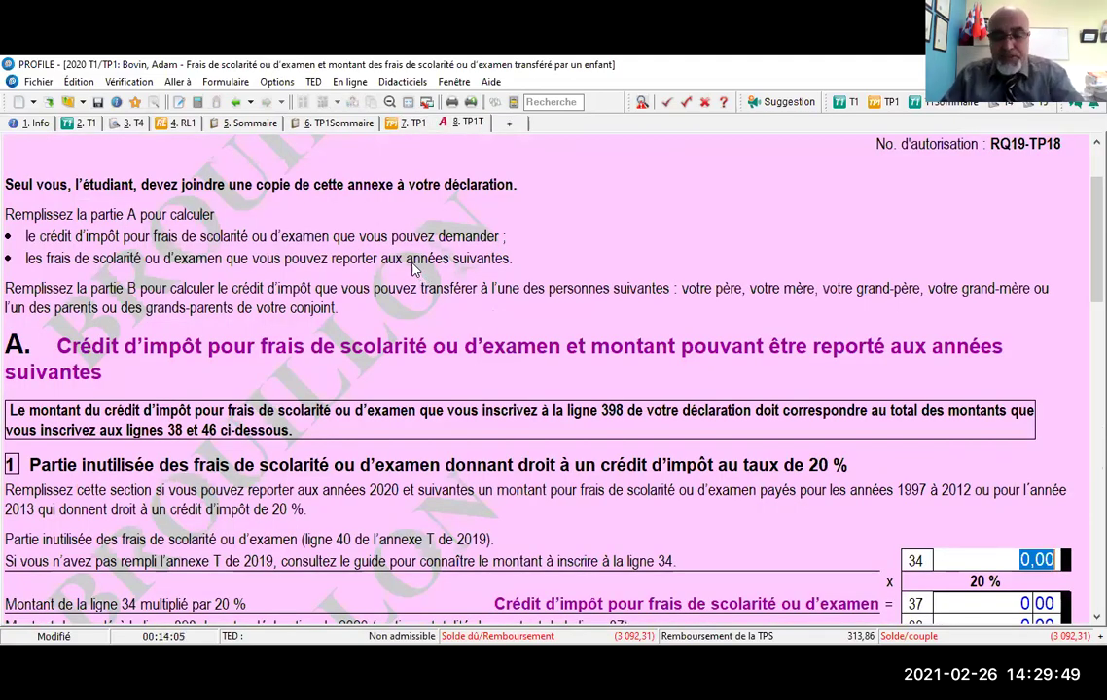
key("Escape")
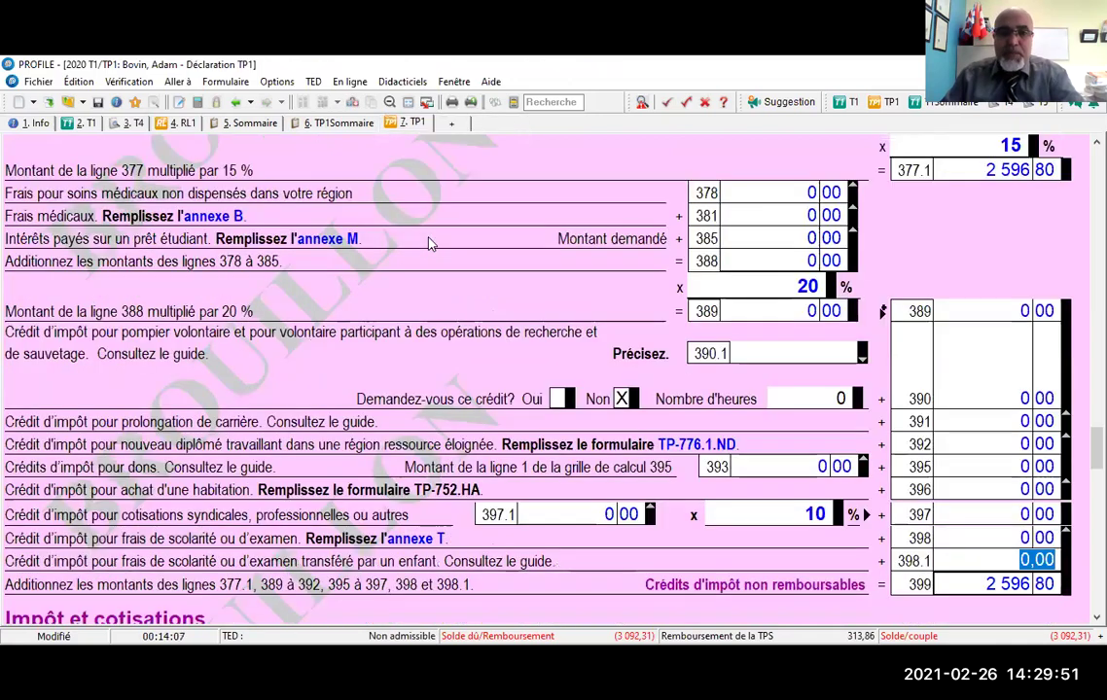
key("Escape")
key("Escape")
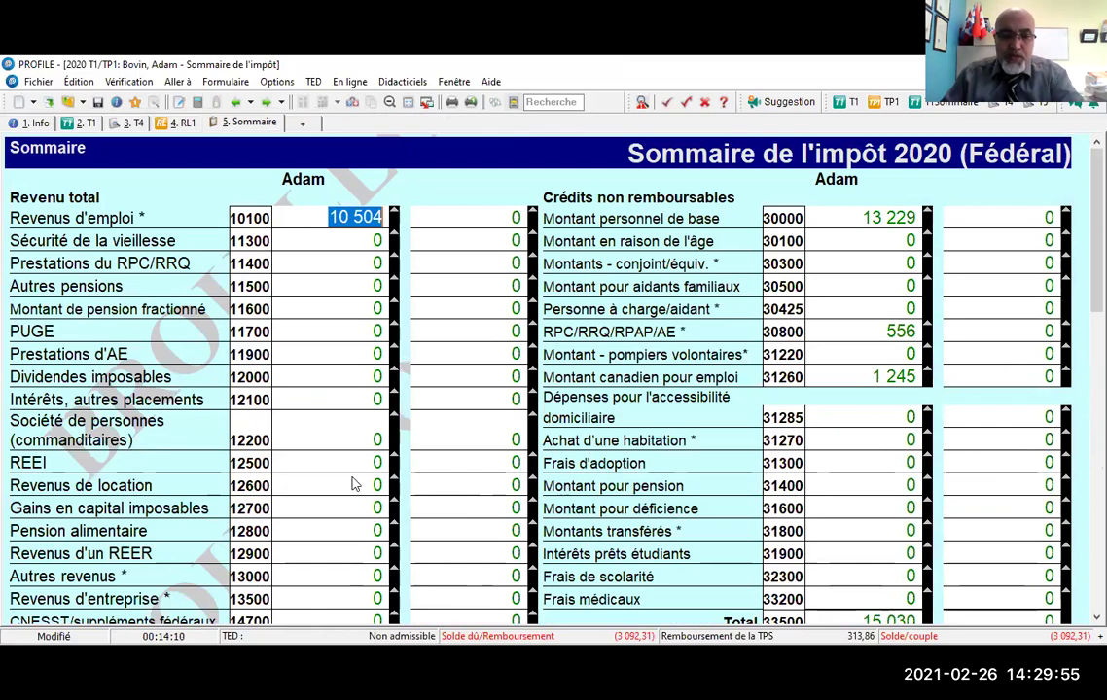
- Open the TP1T tuition schedule from the form explorer and enter 7 500 as the unused fees at the 20 % rate on line 34
key("F4")
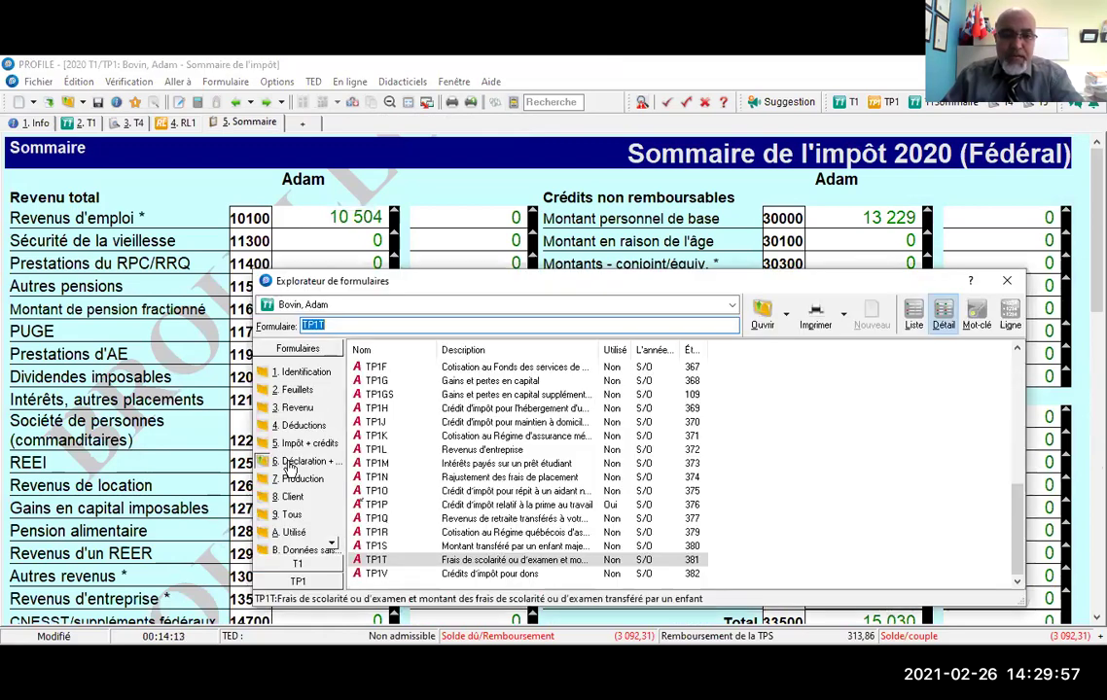
scroll(412, 463, "up", 1)
scroll(386, 530, "down", 1)
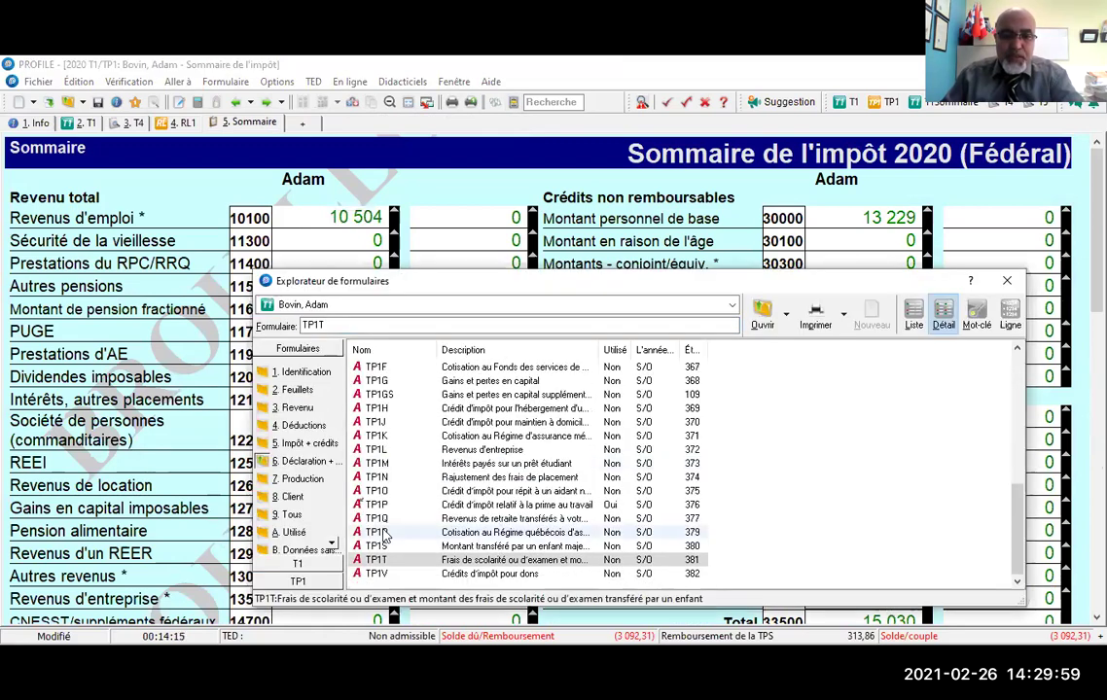
key("Return")
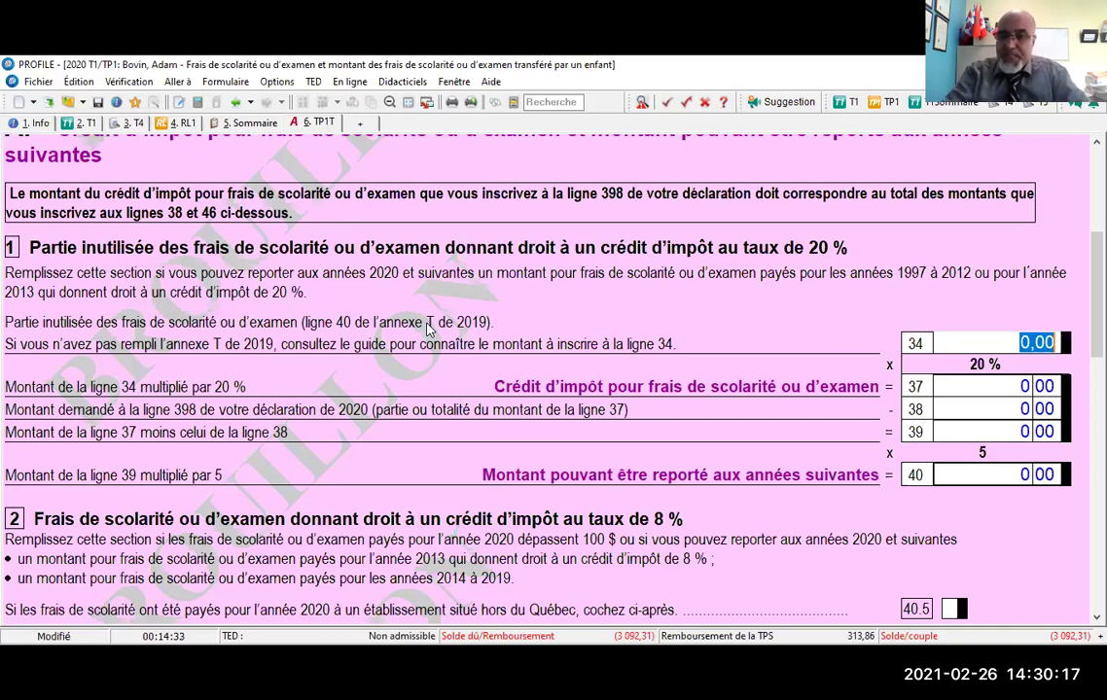
type("7 500")
key("Tab")
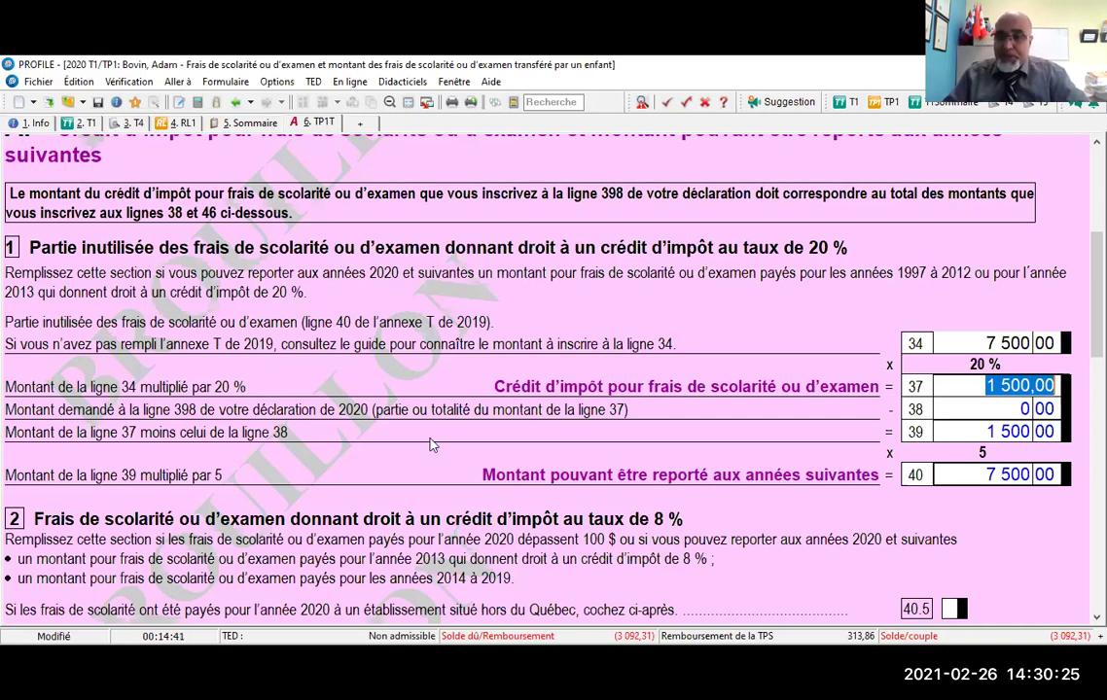
- Enter 3 132,80 on line 44 as the unused 2019 tuition fees eligible for the 8 % credit
scroll(437, 463, "down", 3)
scroll(438, 457, "down", 2)
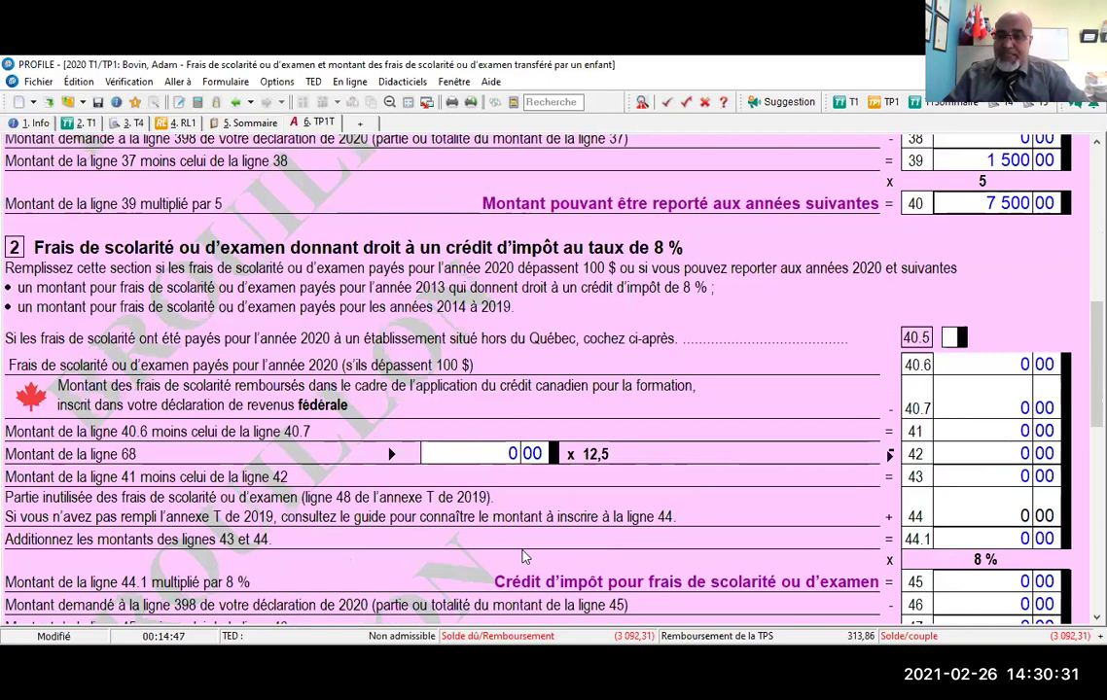
left_click(1012, 511)
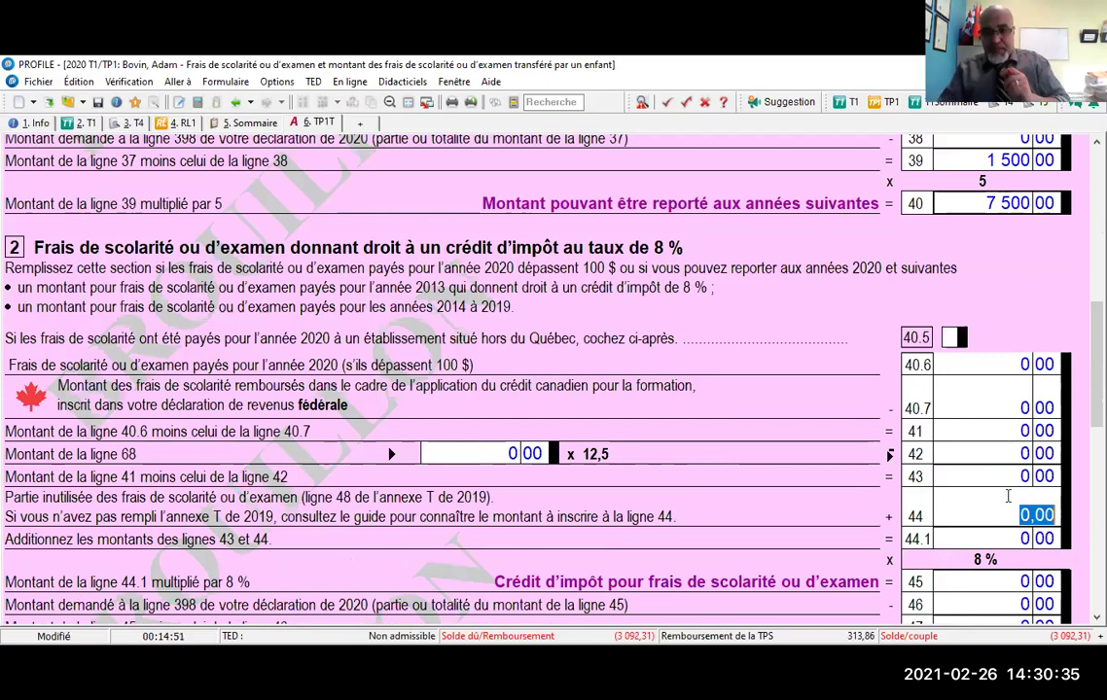
type("3")
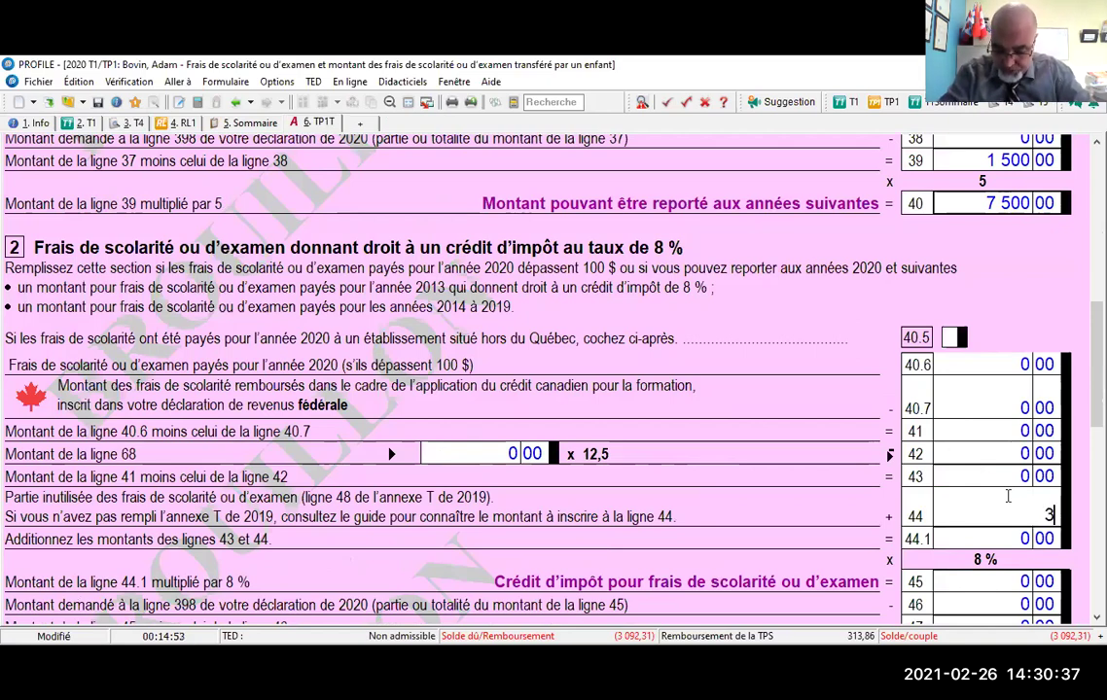
type("132,80")
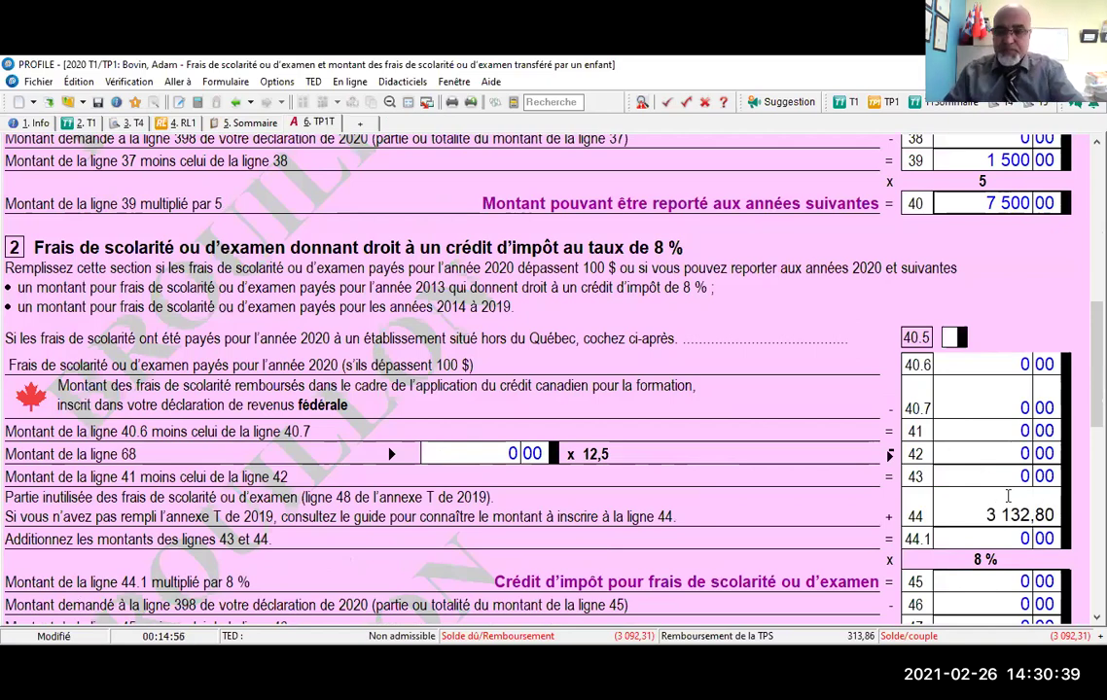
key("Tab")
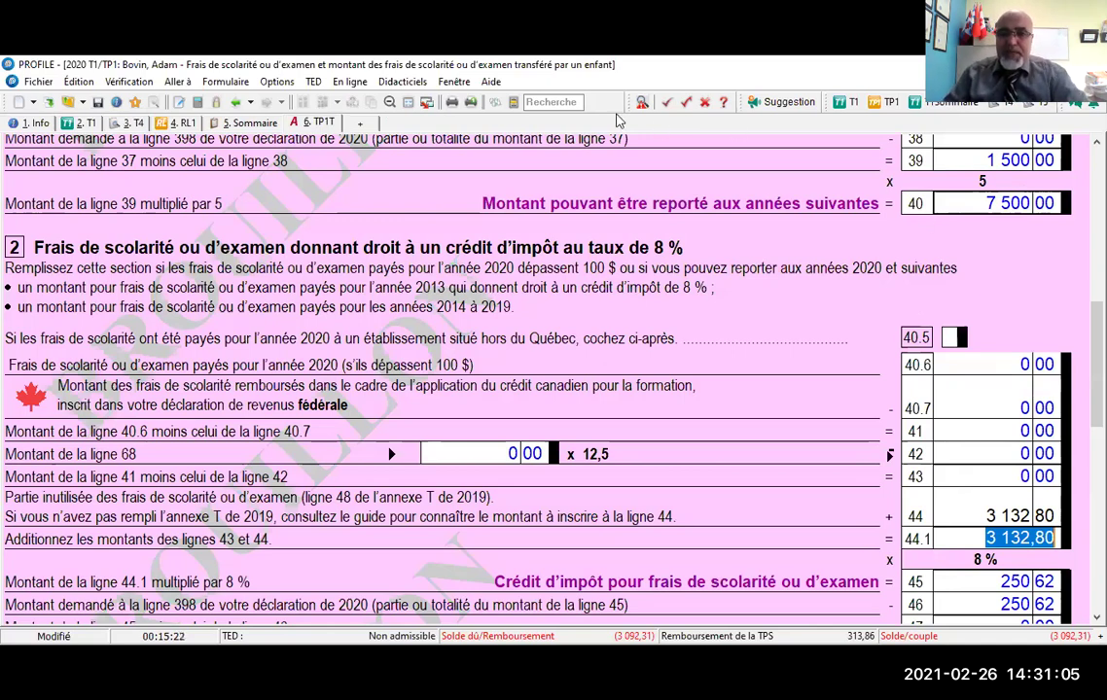
- Search the forms for FR, open the Frais Médicaux form and select the payment date in its first expense row
left_click(553, 101)
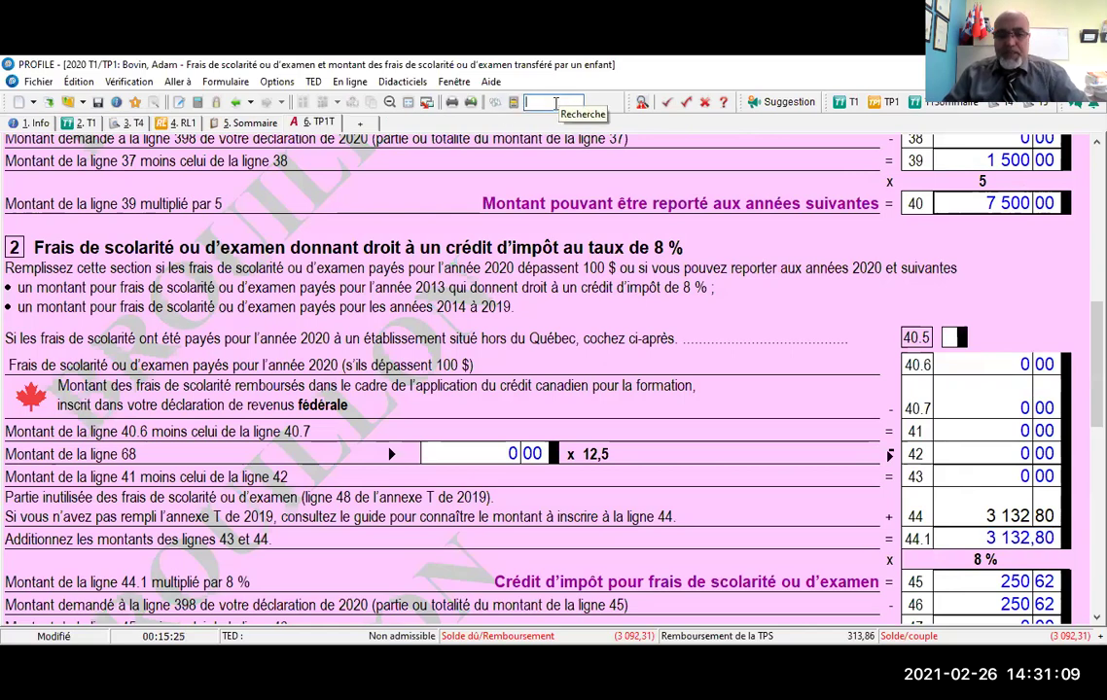
type("FR")
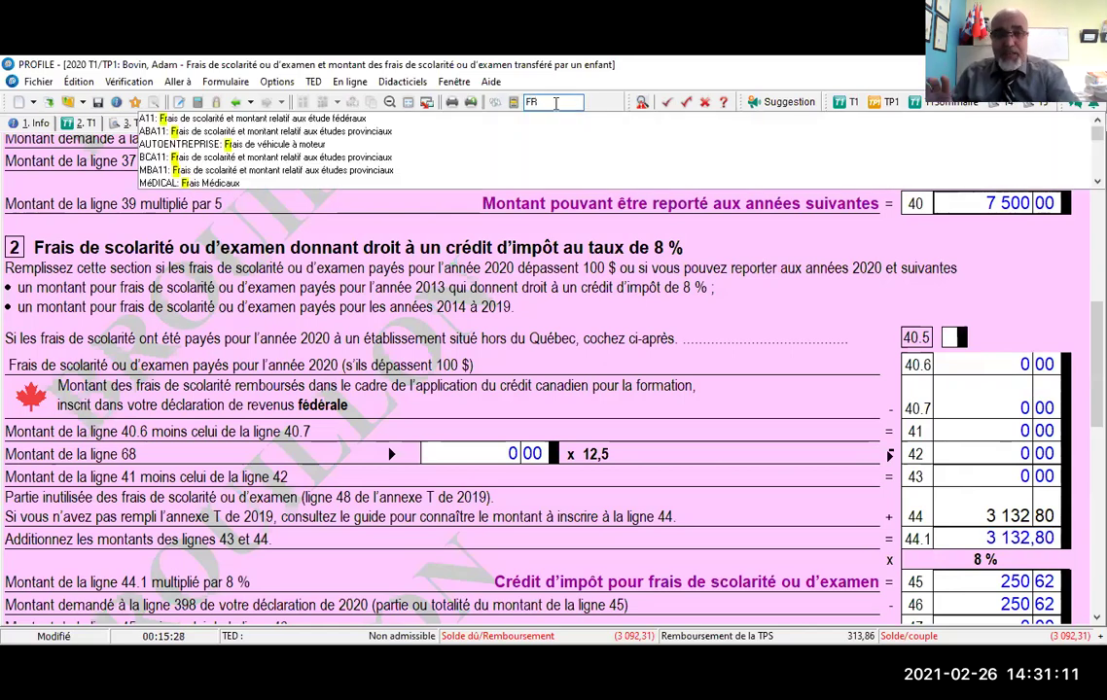
left_click(234, 184)
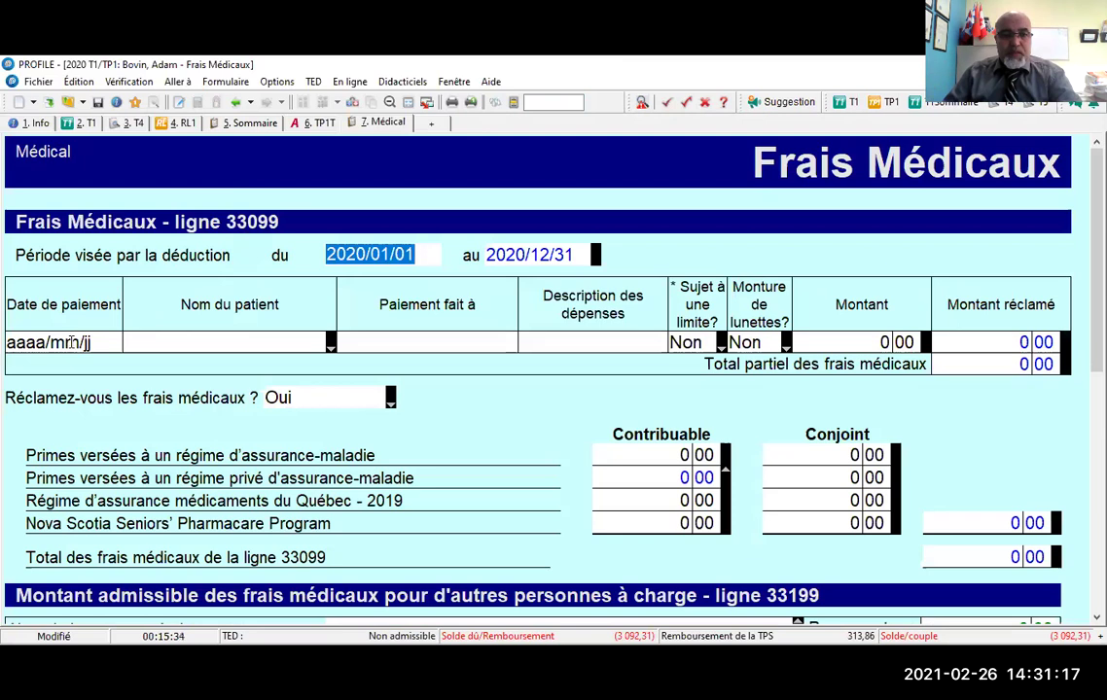
left_click(72, 343)
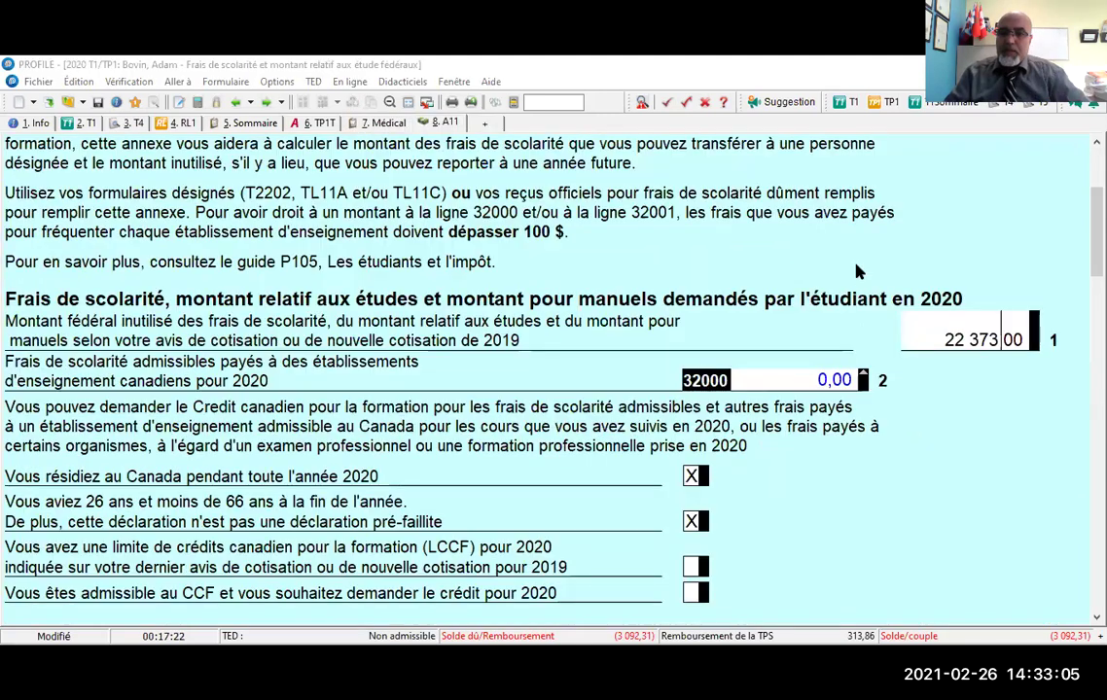
- Search the forms for A11 and open the federal tuition and education amounts schedule
scroll(856, 270, "up", 3)
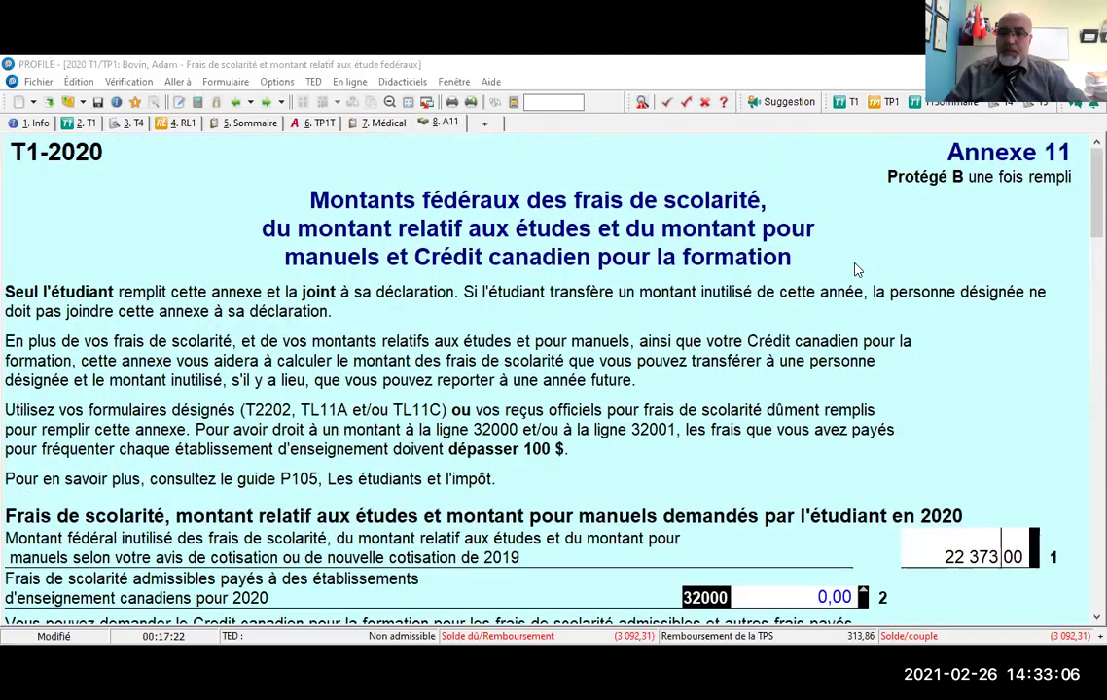
left_click(549, 103)
type("A11")
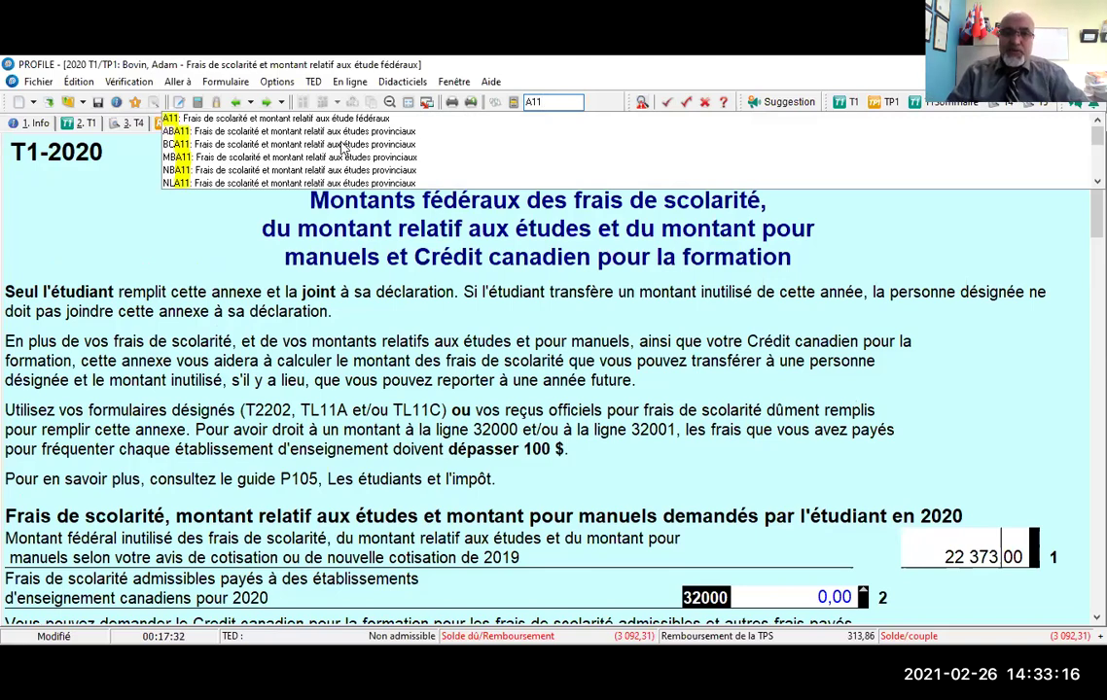
key("Return")
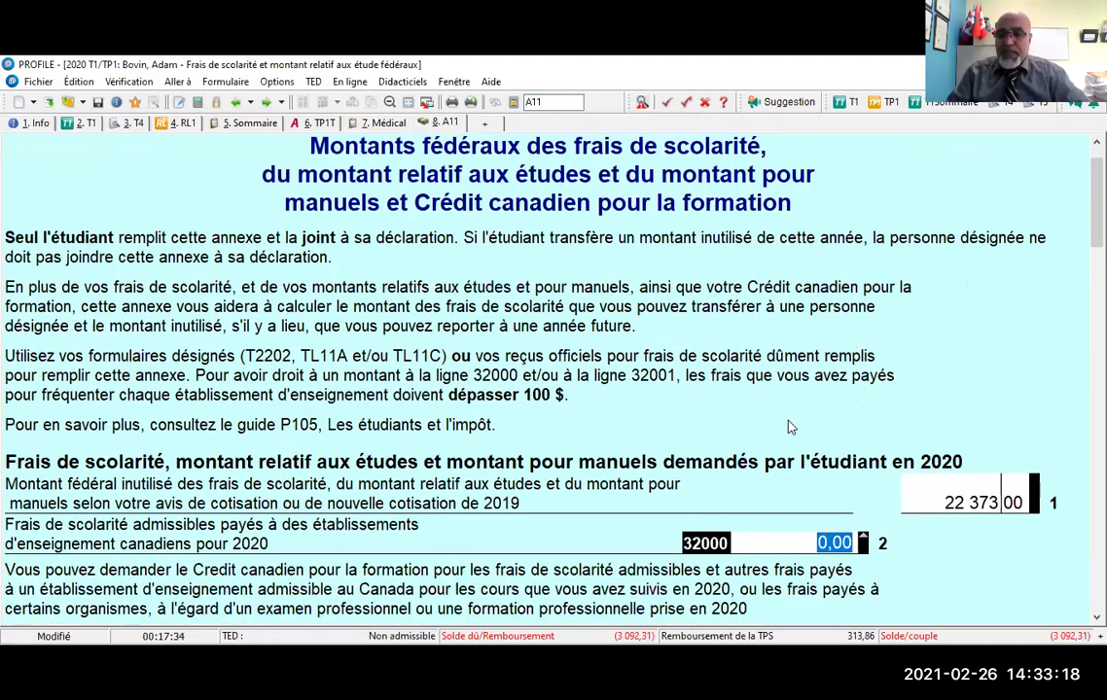
- Examine Annexe 11 from the unused 2019 federal amount through the 2020 claim to the carryforward on line 24
scroll(790, 428, "down", 3)
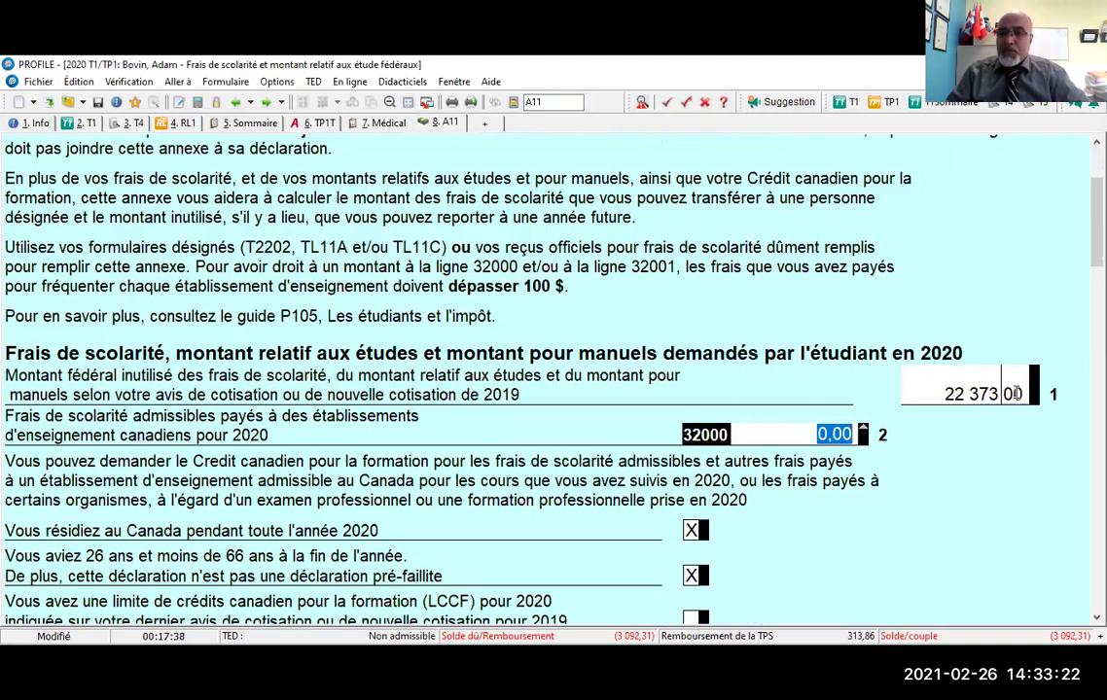
scroll(1016, 392, "down", 1)
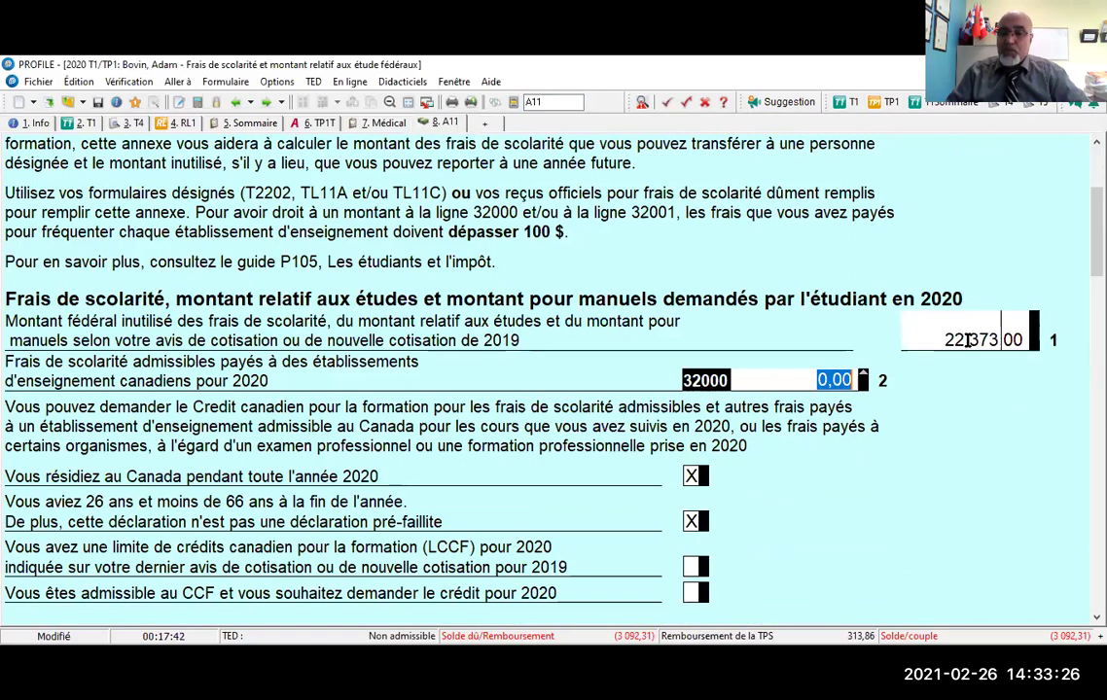
scroll(968, 347, "down", 8)
scroll(968, 348, "down", 7)
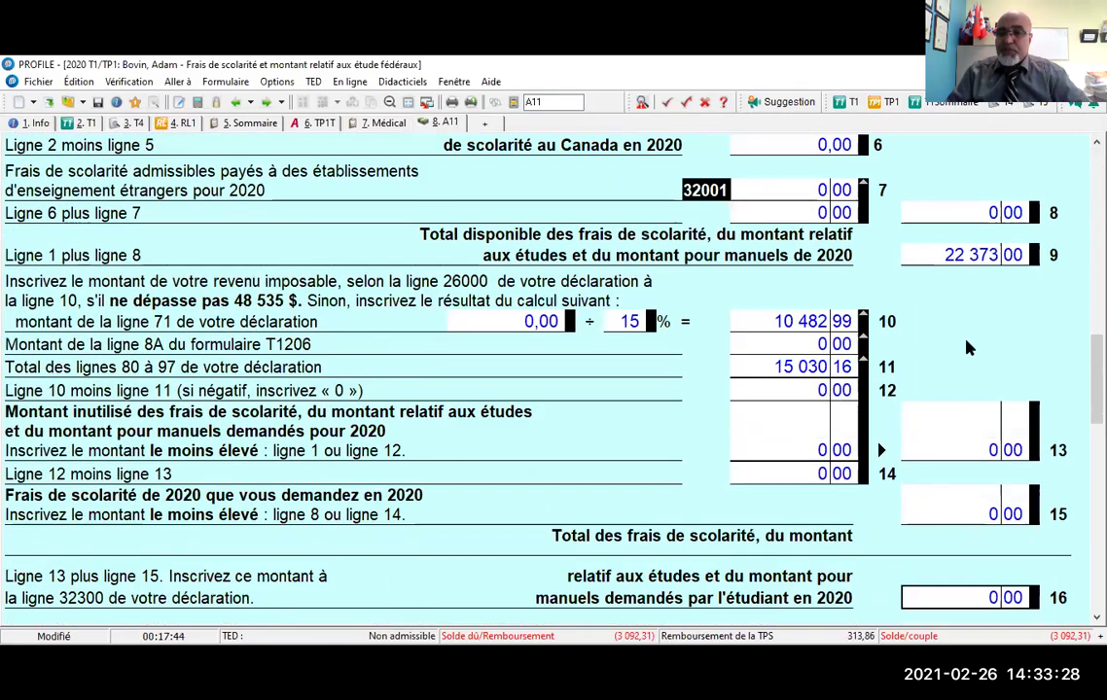
scroll(967, 347, "up", 1)
scroll(967, 347, "down", 11)
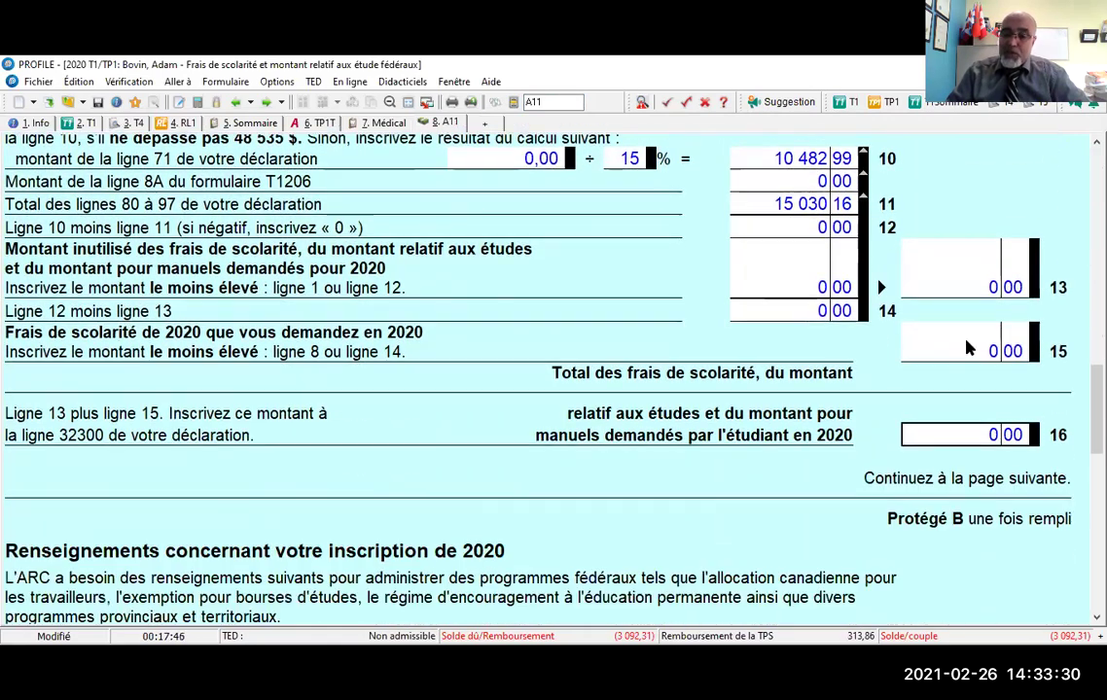
scroll(968, 350, "down", 1)
scroll(966, 352, "up", 7)
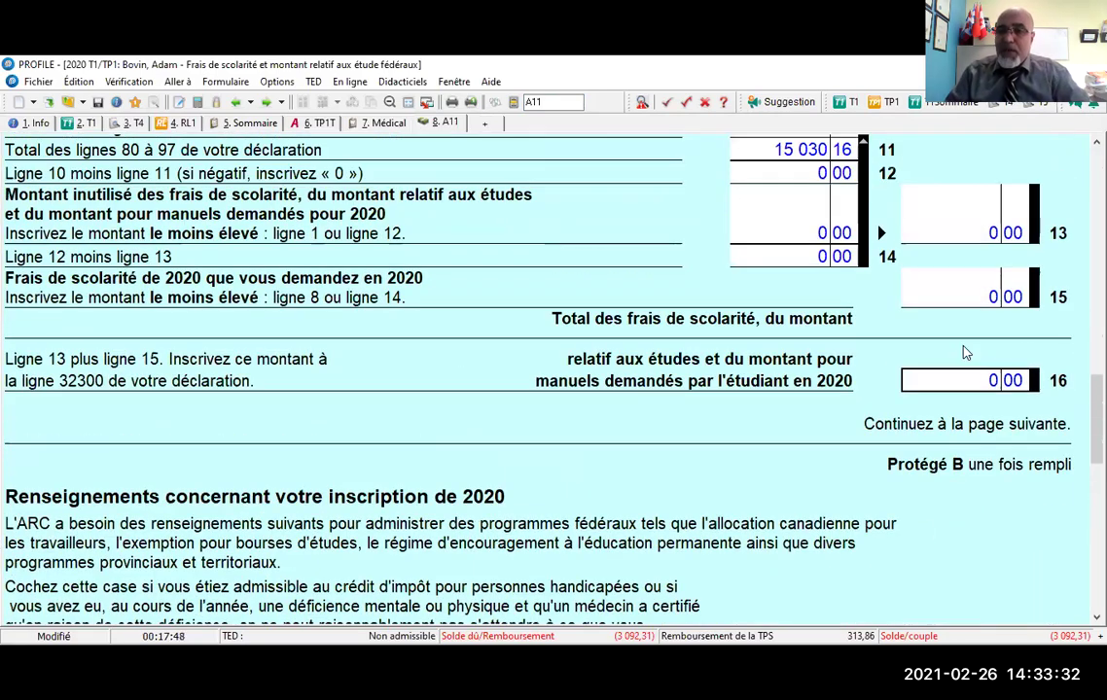
scroll(966, 352, "down", 15)
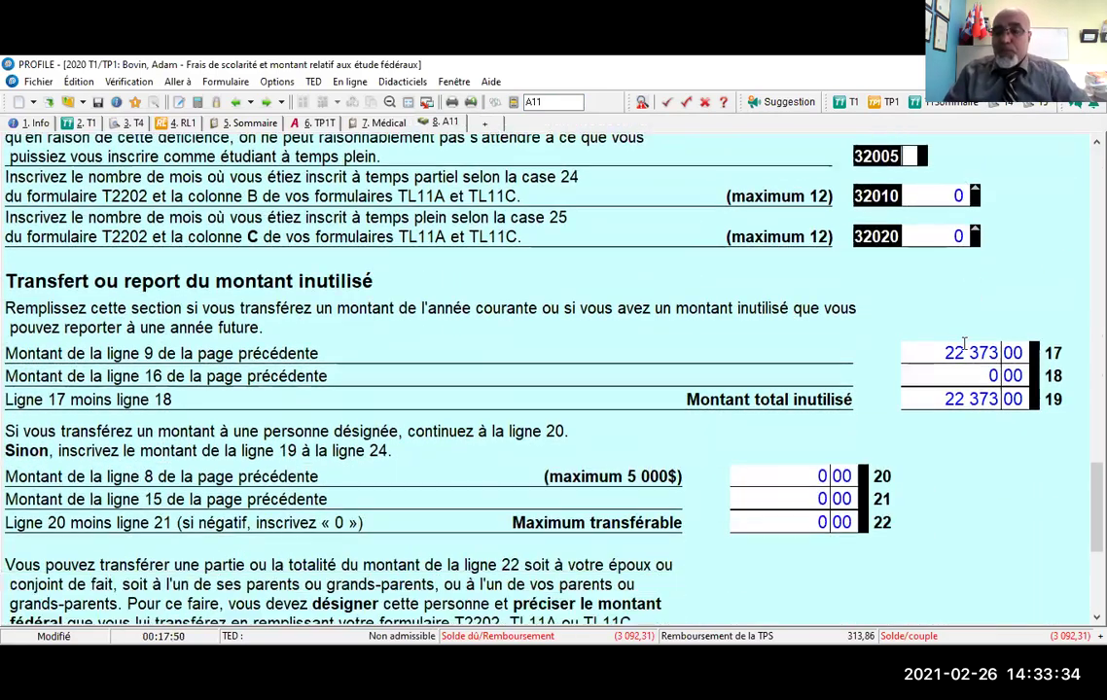
scroll(965, 352, "up", 4)
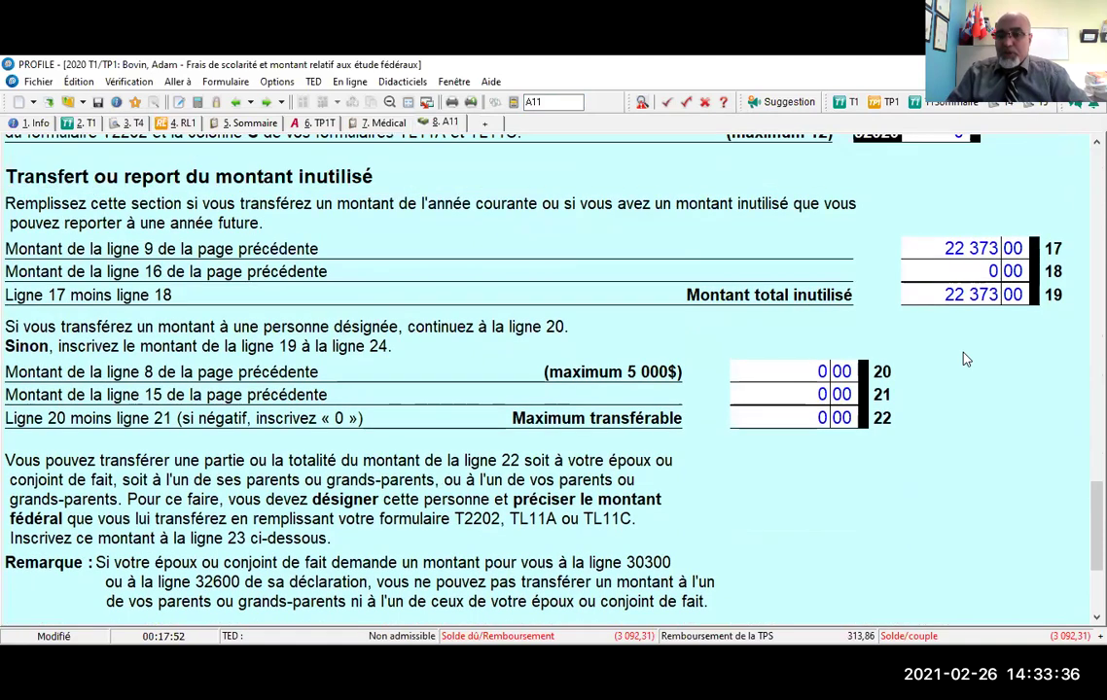
scroll(966, 360, "down", 4)
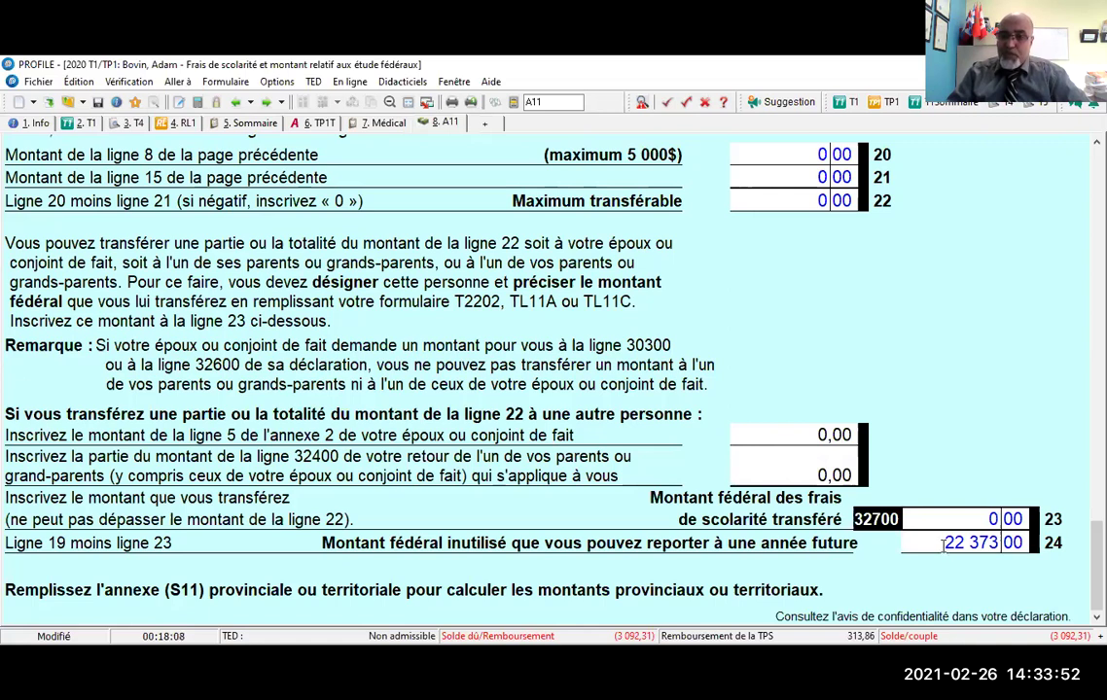
left_click(942, 546)
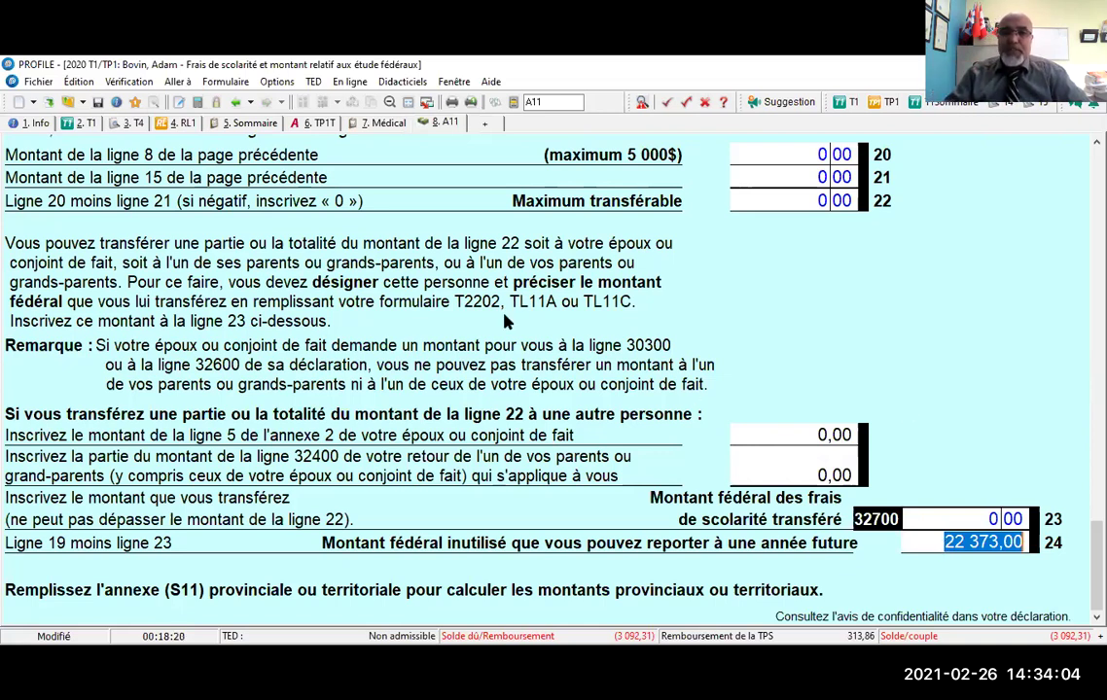
- Set box 14 employment income on the first T4 slip to 90 504,00 and check the federal tuition carryforward on Annexe 11
left_click(135, 123)
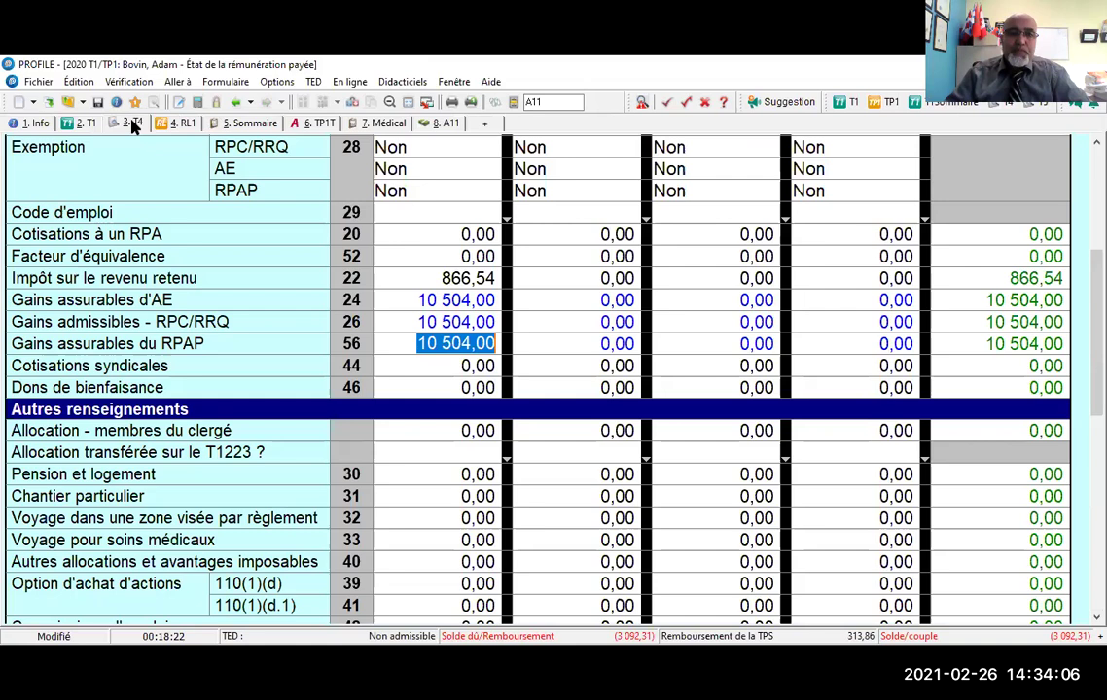
scroll(353, 193, "up", 5)
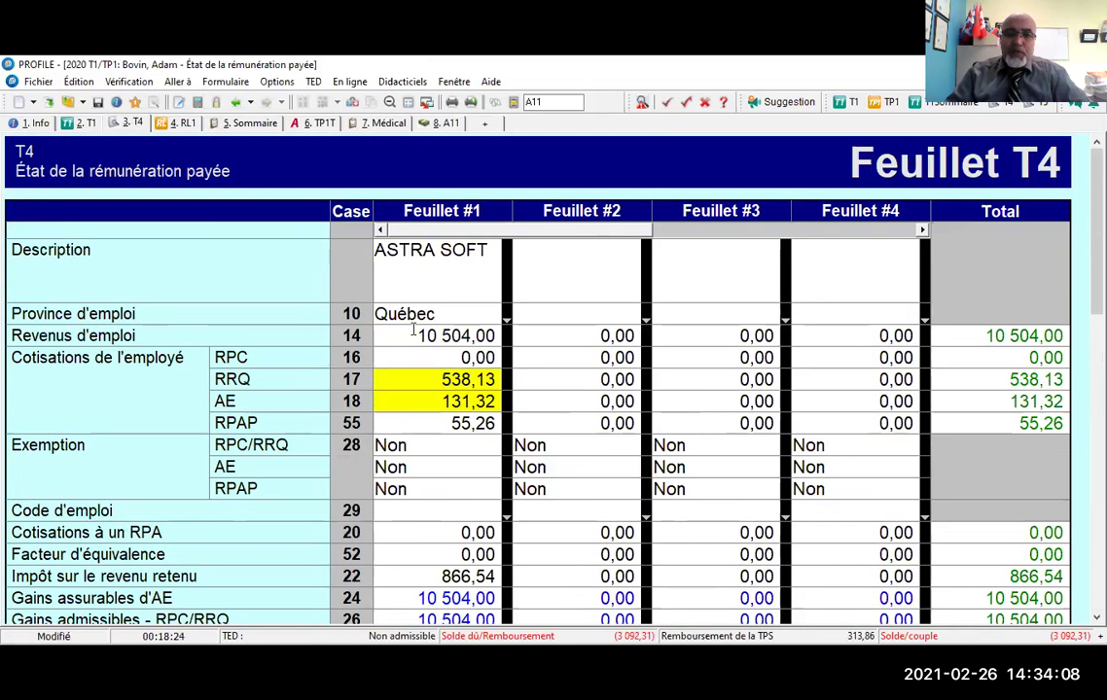
left_click(429, 335)
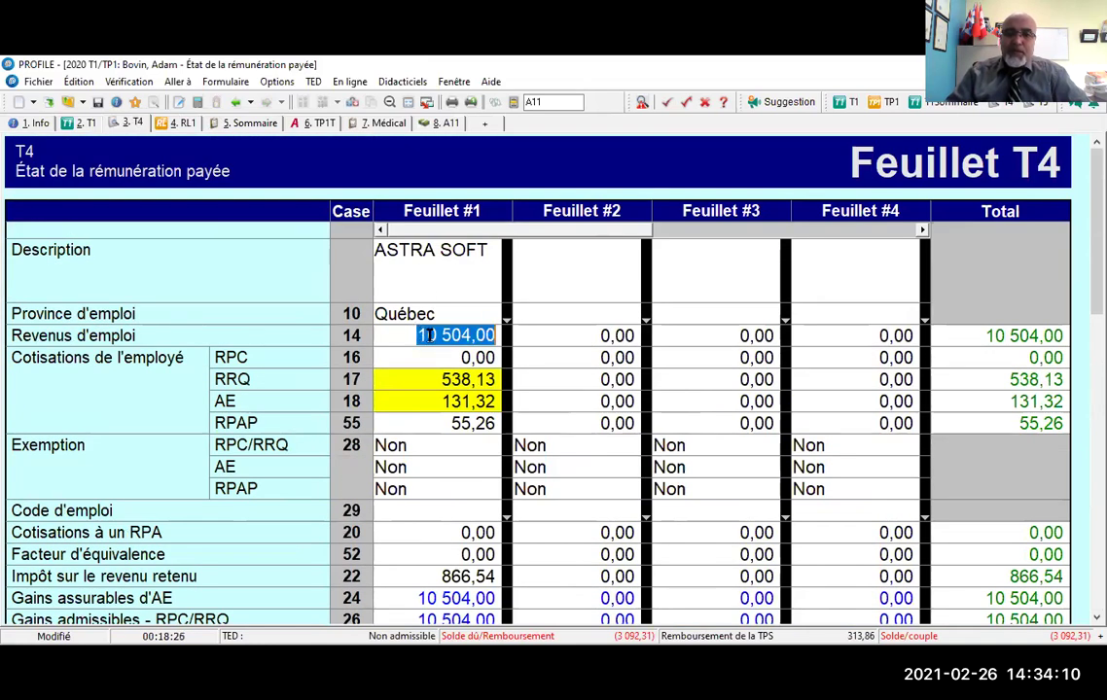
left_click_drag(427, 334, 417, 334)
type("9")
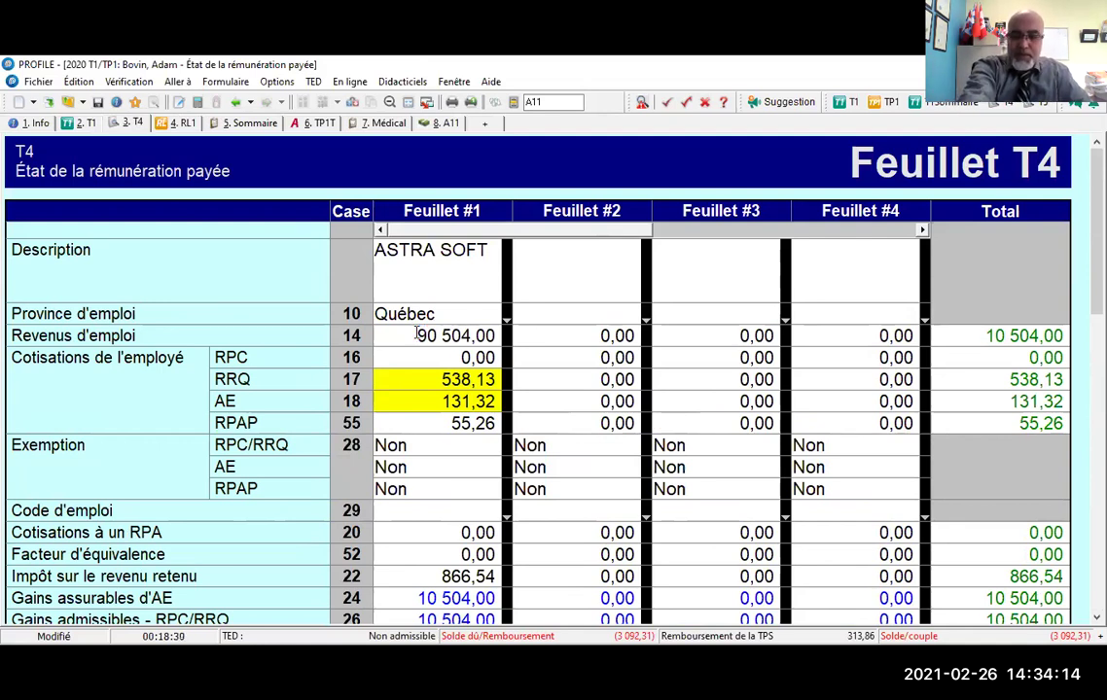
key("Tab")
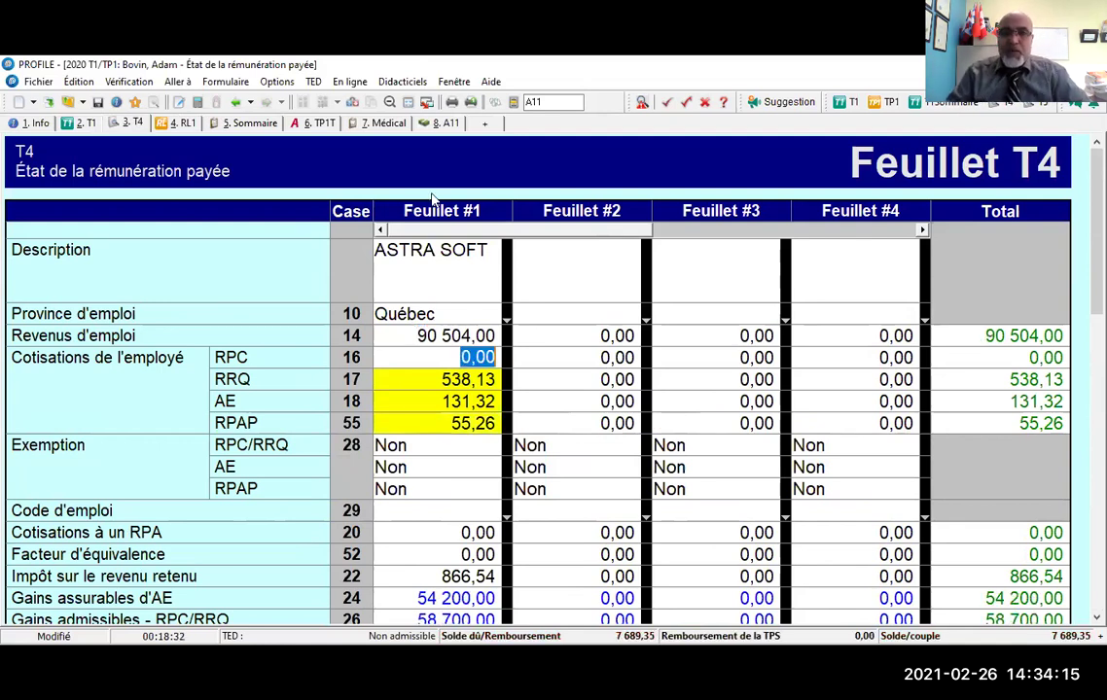
left_click(445, 123)
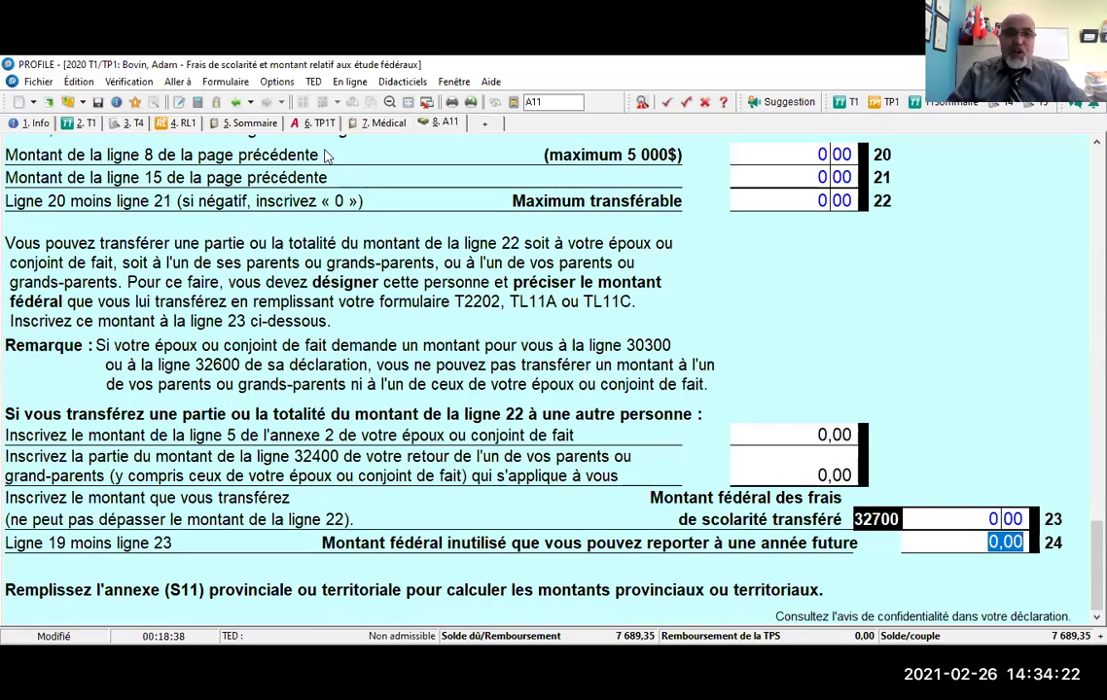
- Test an employment income of 40 504,00 in box 14 of the first T4 slip and recheck line 24 of Annexe 11
left_click(127, 122)
left_click(420, 335)
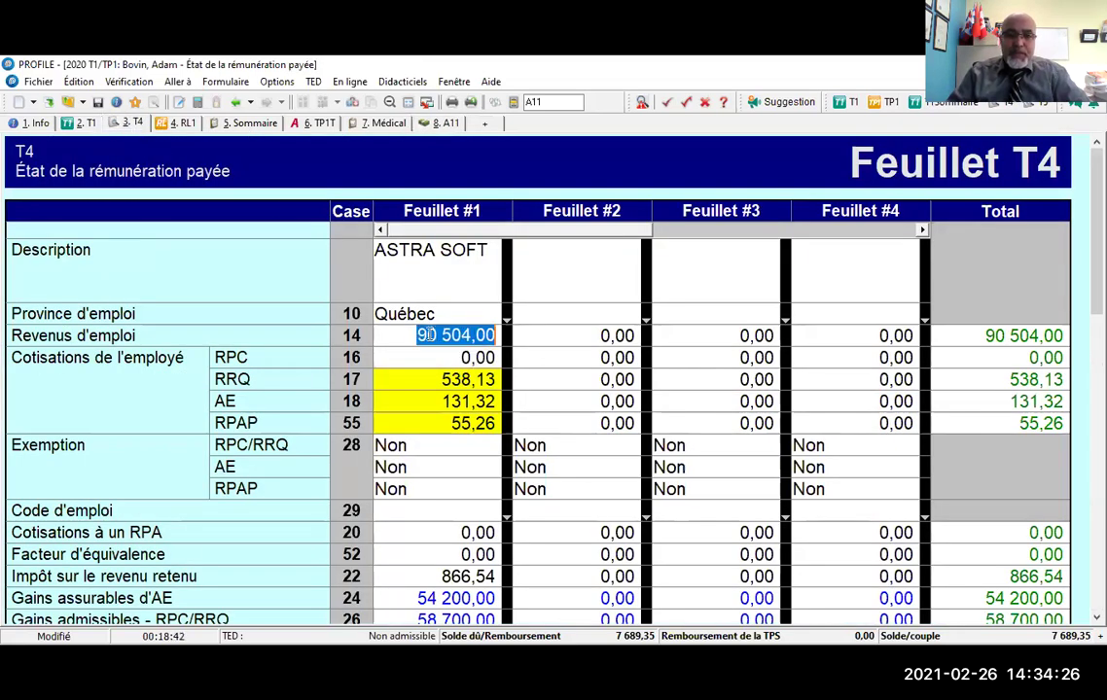
left_click(428, 335)
key("BackSpace")
type("4")
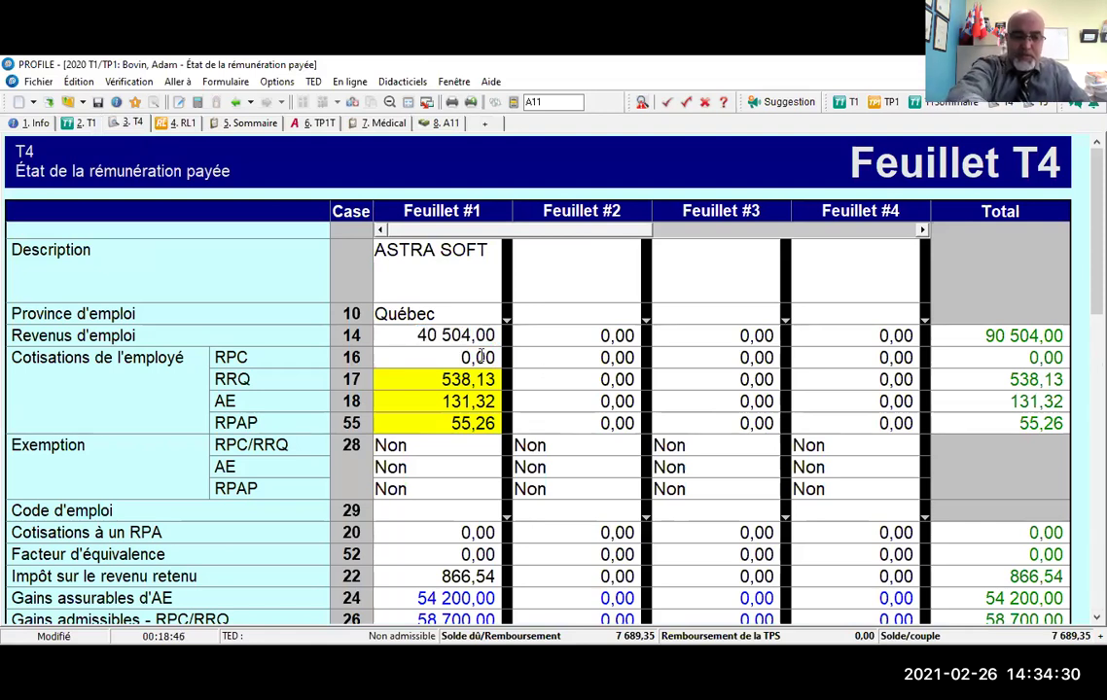
left_click(480, 357)
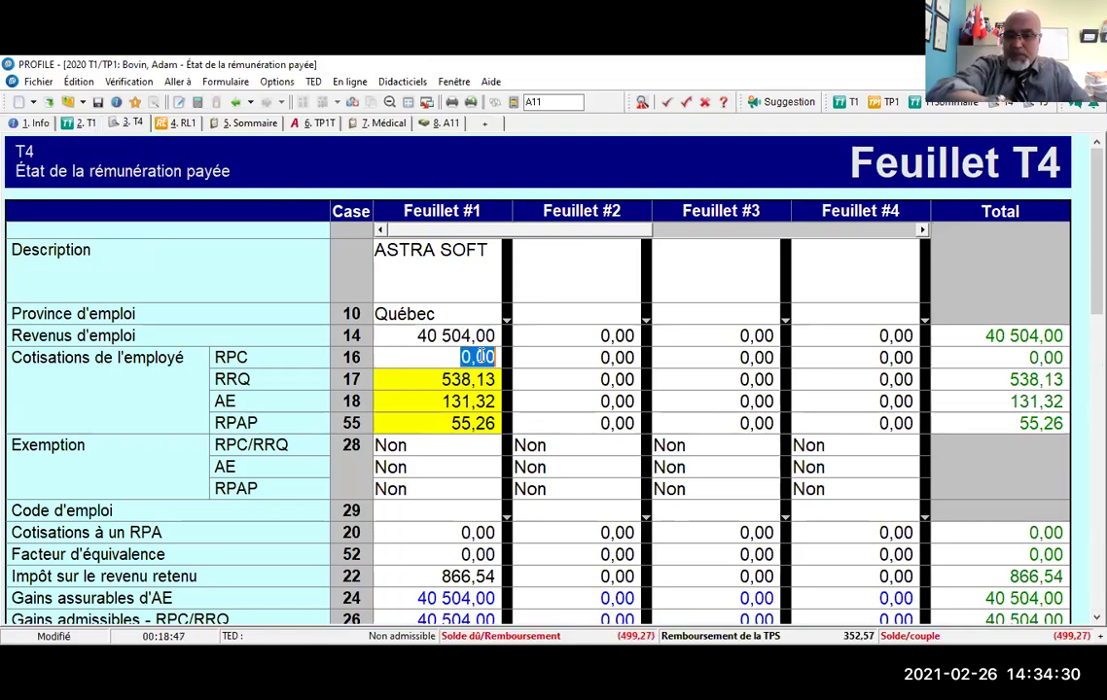
left_click(445, 122)
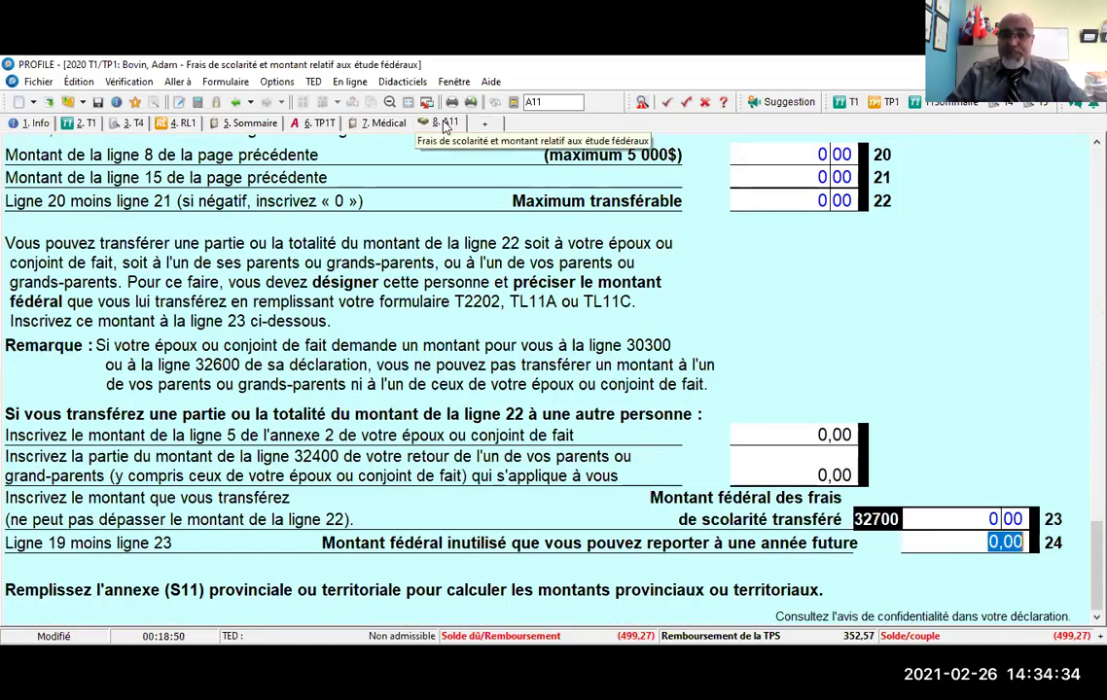
- Change the first T4 slip's employment income to 20 504,00 and review the unused federal amount on Annexe 11
left_click(133, 123)
left_click(425, 335)
left_click(425, 335)
key("BackSpace")
type("2")
key("Return")
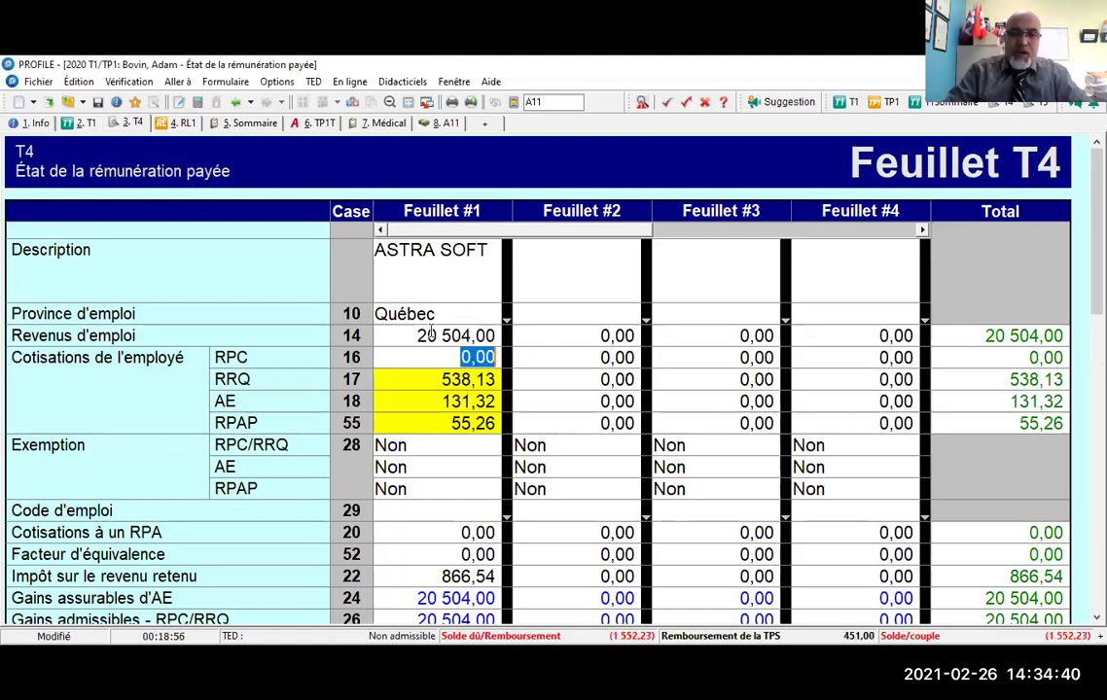
left_click(440, 123)
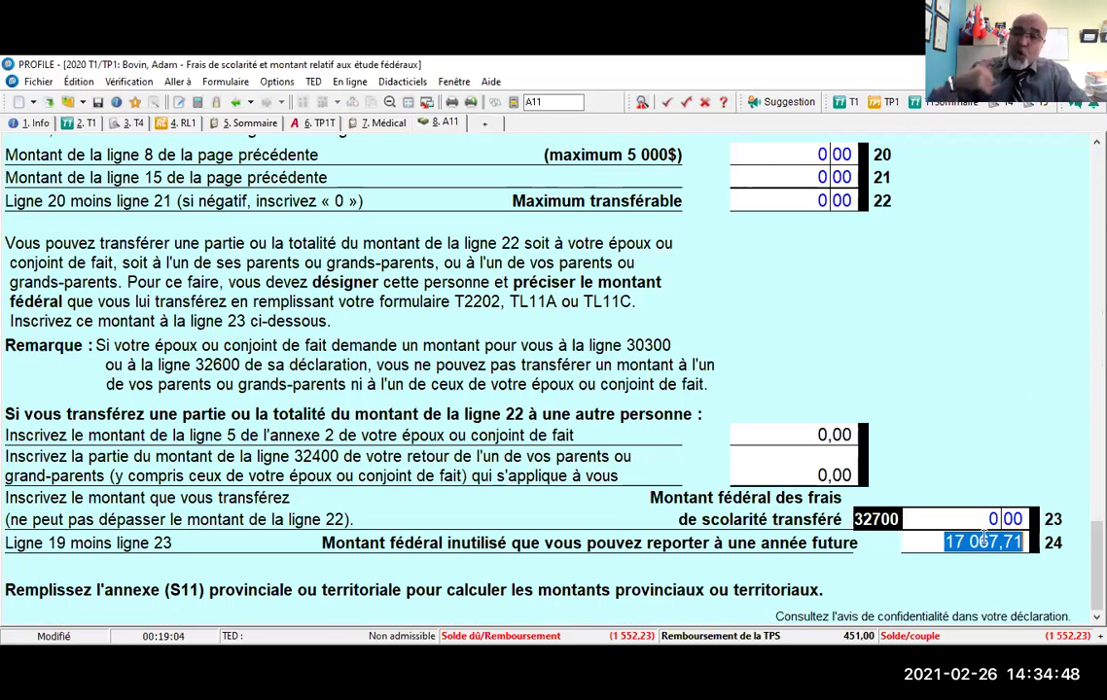
- Restore the first T4 slip's box 14 employment income to 10 504,00
left_click(123, 124)
left_click(422, 335)
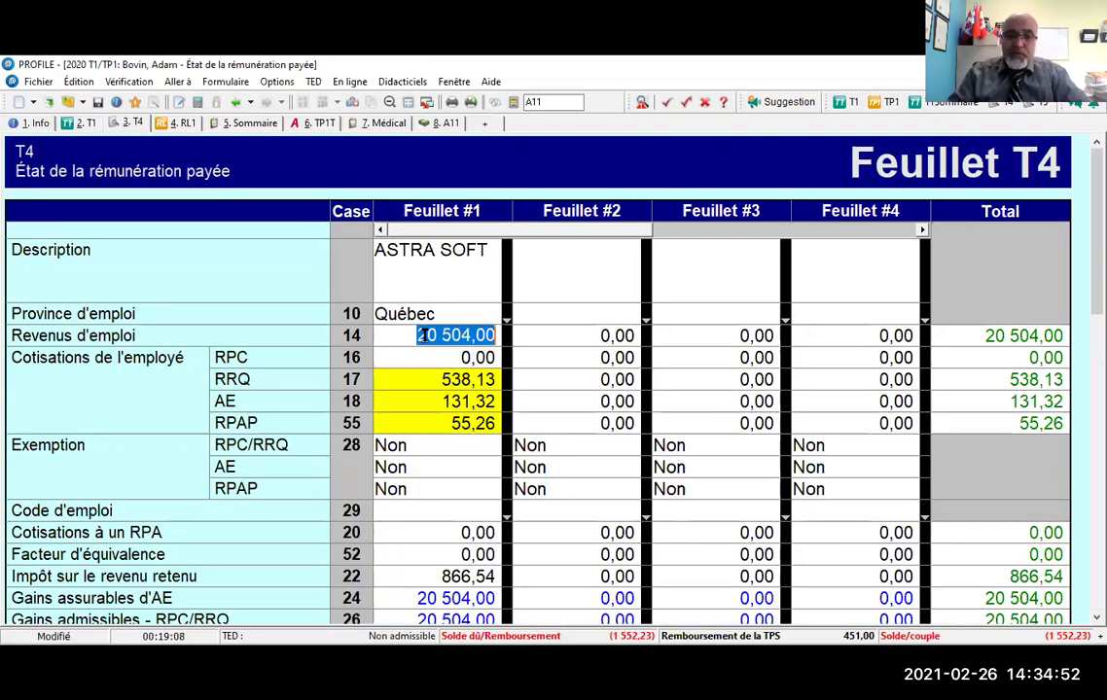
left_click(428, 334)
key("BackSpace")
type("1")
key("Tab")
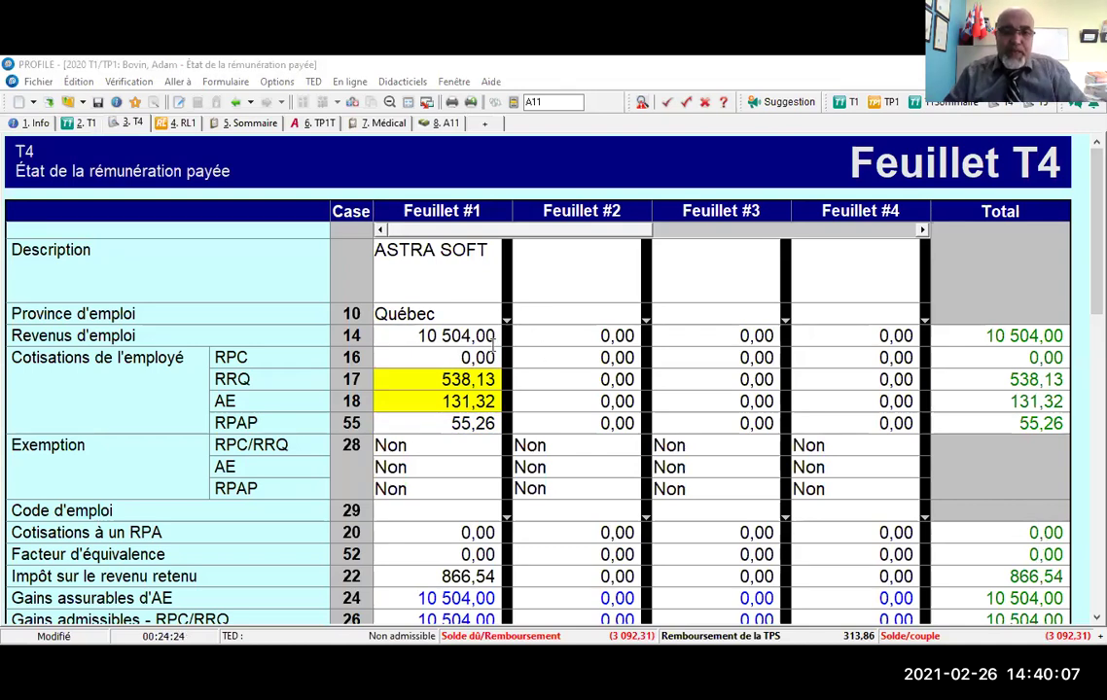
- Search the forms for FR and open the Frais Médicaux form
left_click(545, 101)
type("FR")
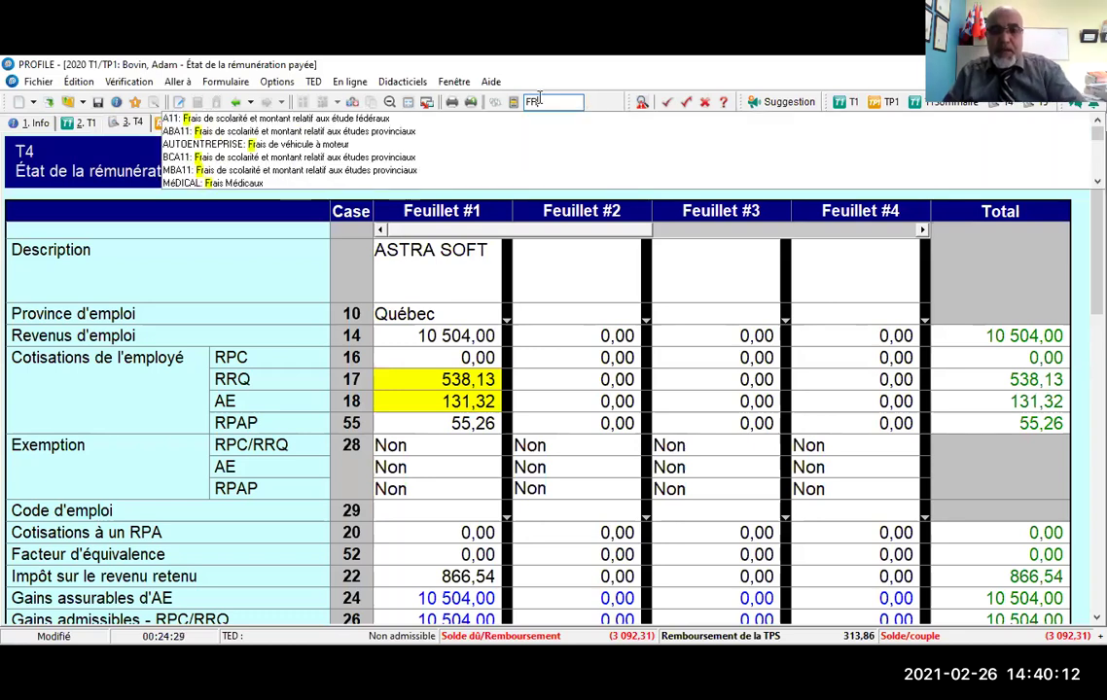
left_click(204, 184)
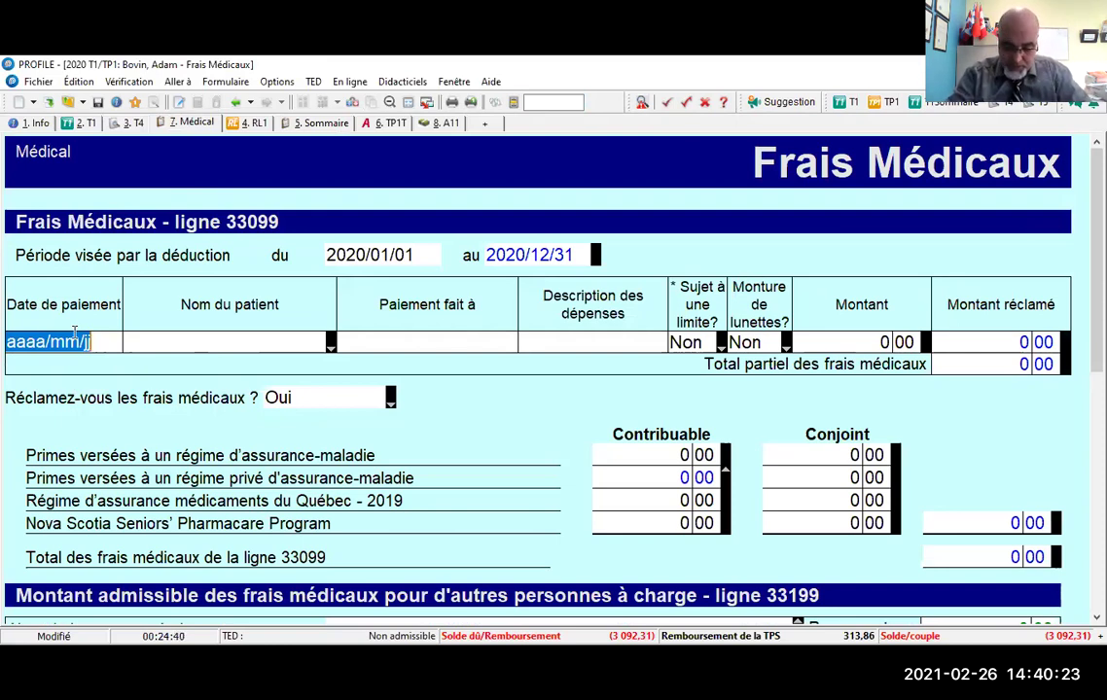
type("3004/")
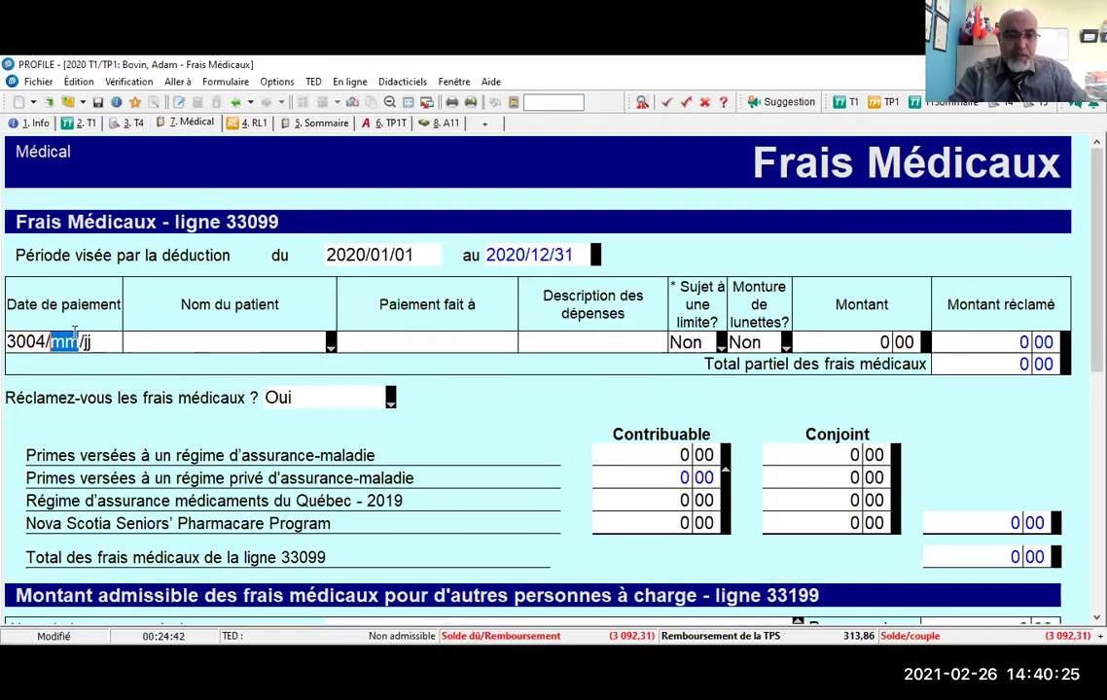
type("20")
key("BackSpace")
key("BackSpace")
key("BackSpace")
key("BackSpace")
key("BackSpace")
key("BackSpace")
- Enter 2020/04/30 as the payment date of the first medical expense and choose the taxpayer as the patient
type("20")
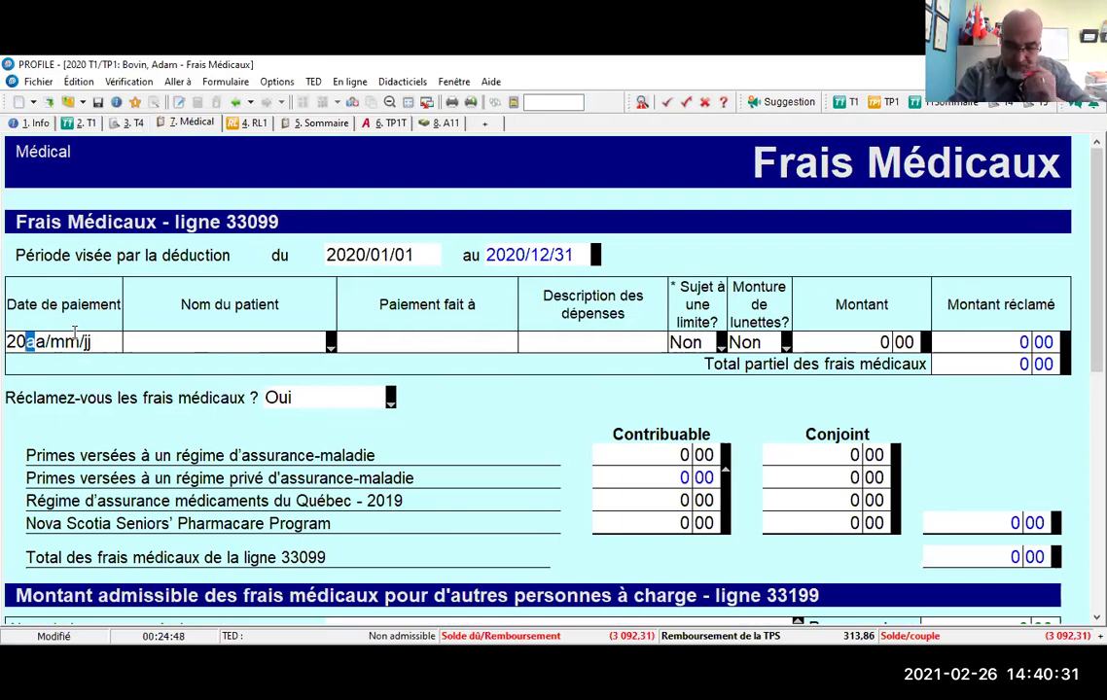
type("20")
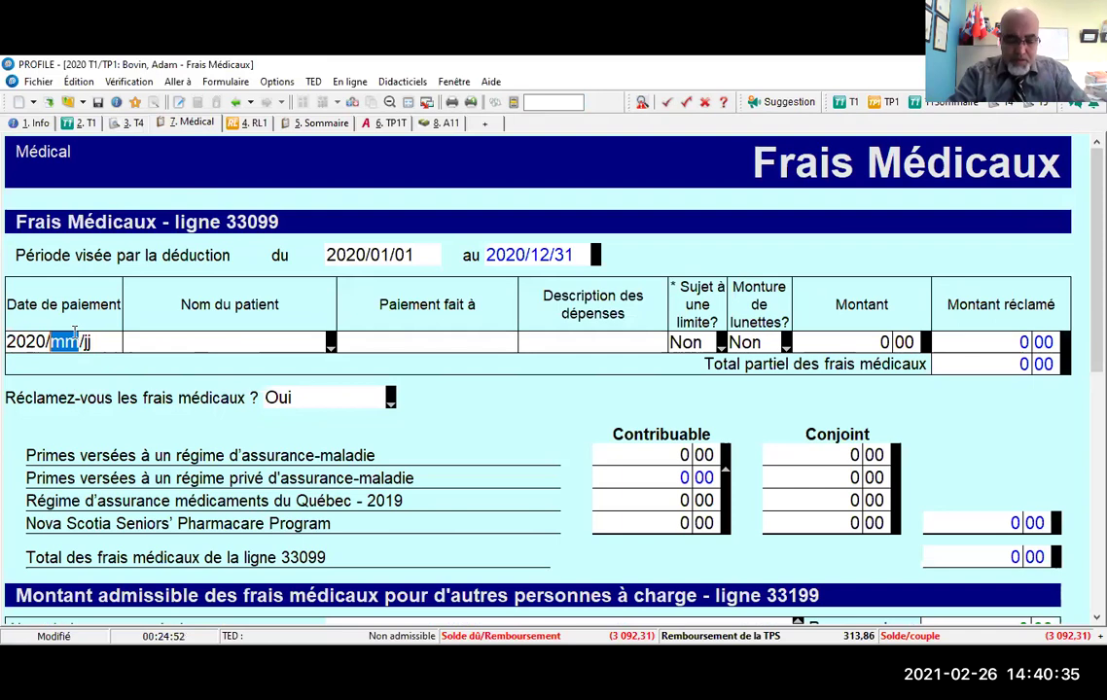
type("430")
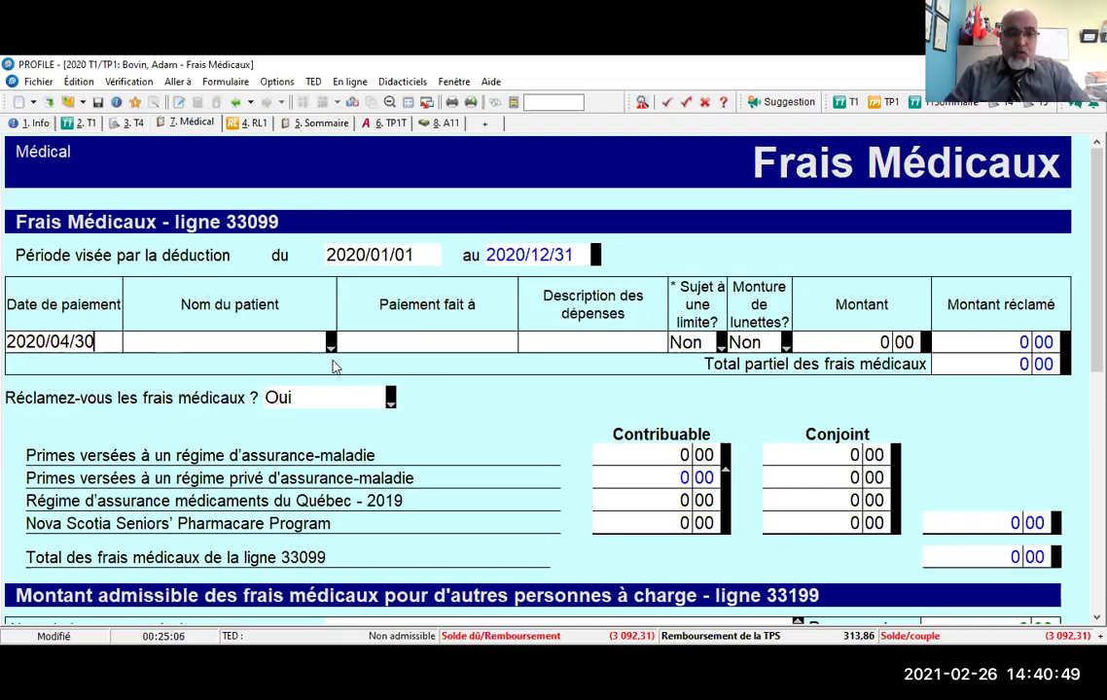
key("Tab")
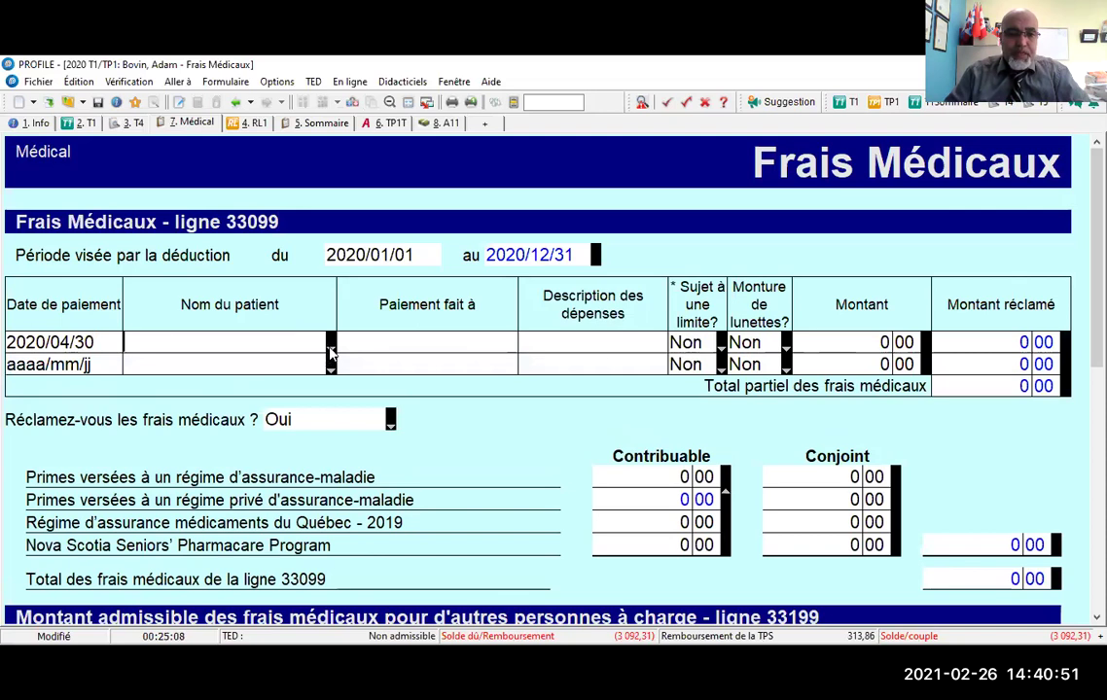
left_click(329, 348)
left_click(214, 364)
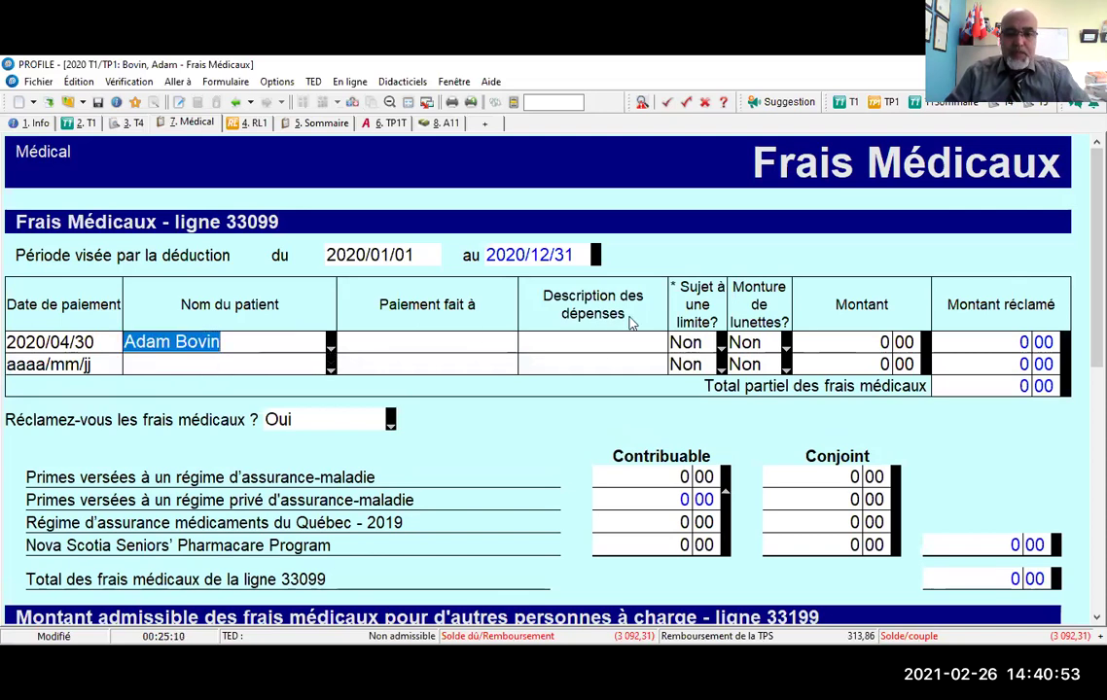
- Enter 7 750 as the amount of the first medical expense
left_click(867, 343)
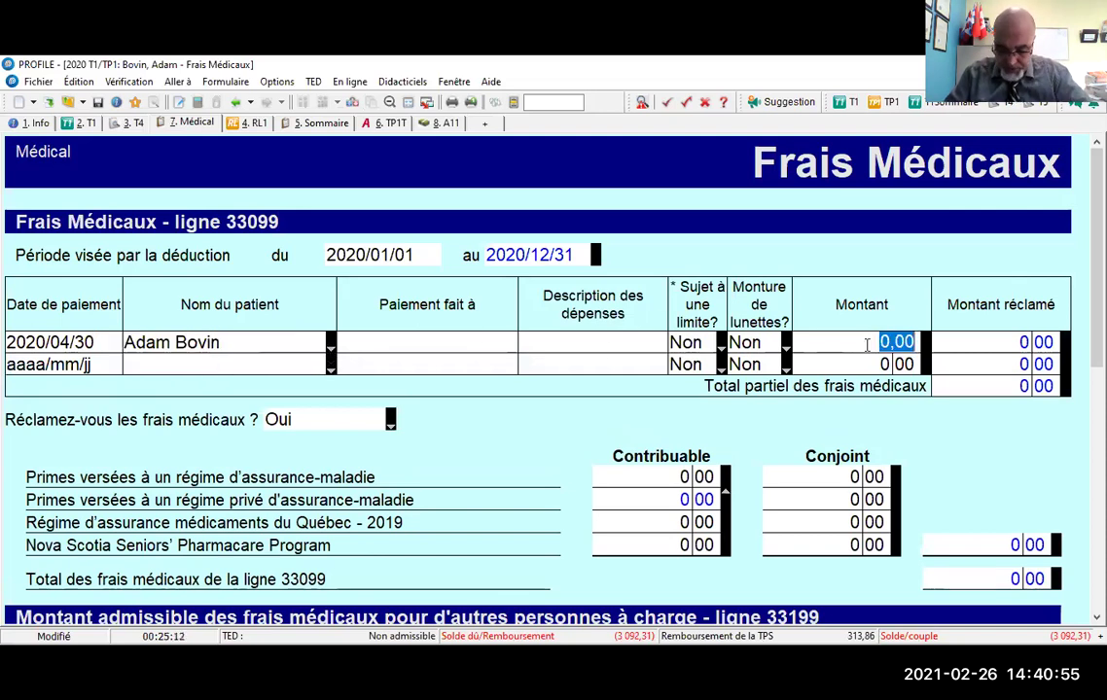
type("7750")
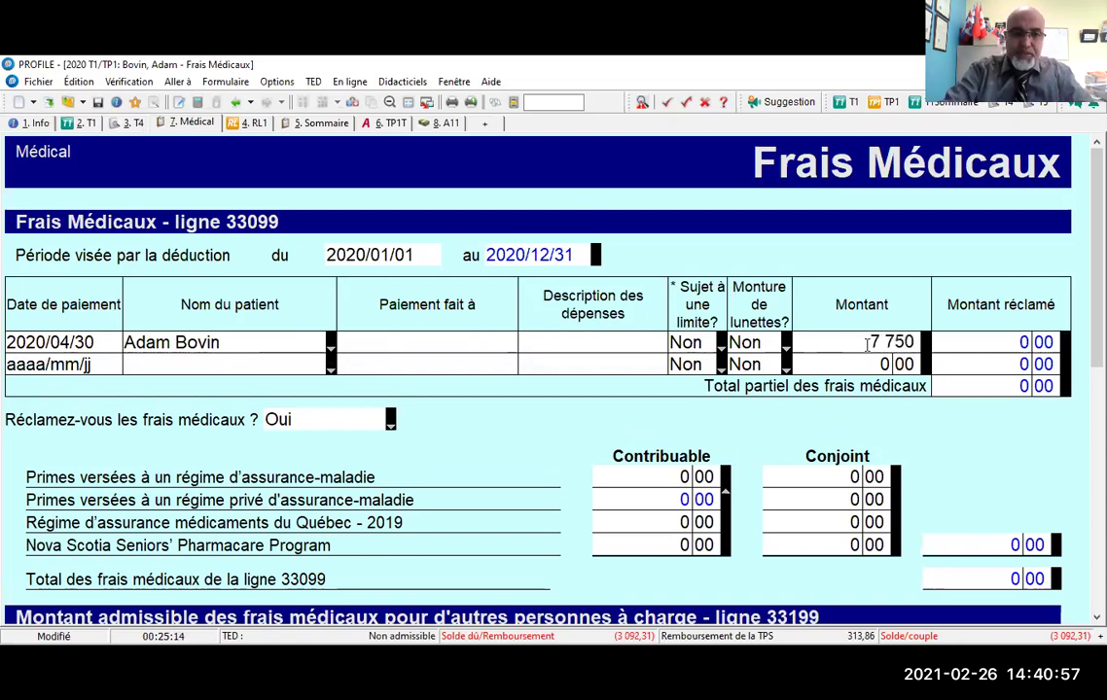
key("Tab")
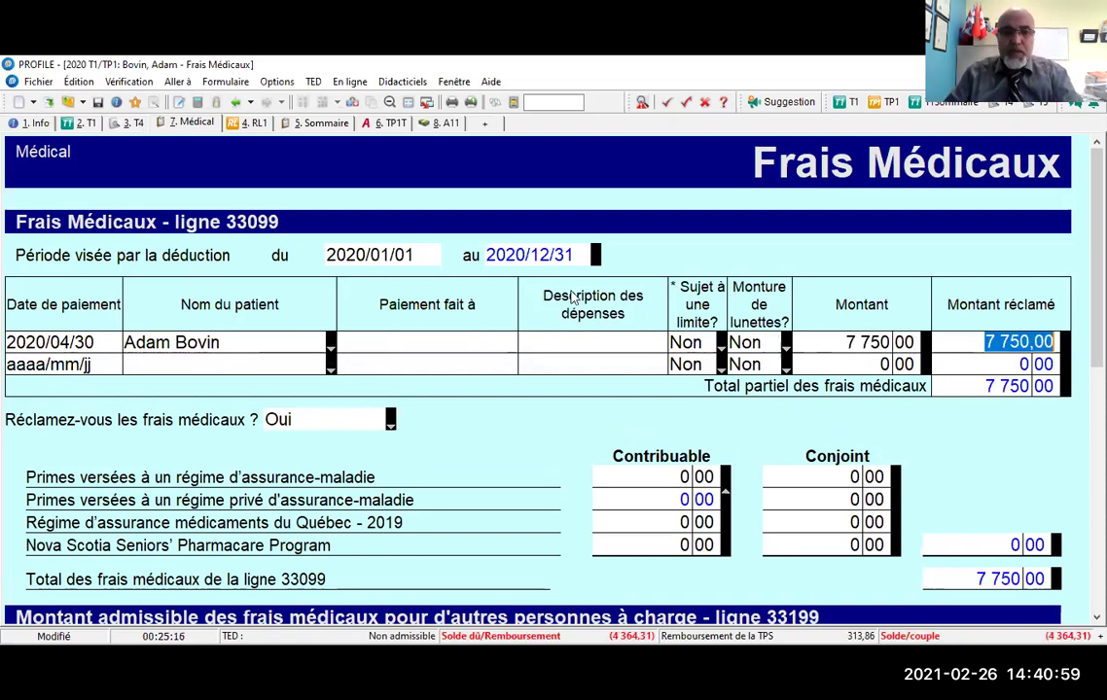
- Set the medical expense deduction period to run from 2019/05/01 to 2020/04/30
left_click(381, 253)
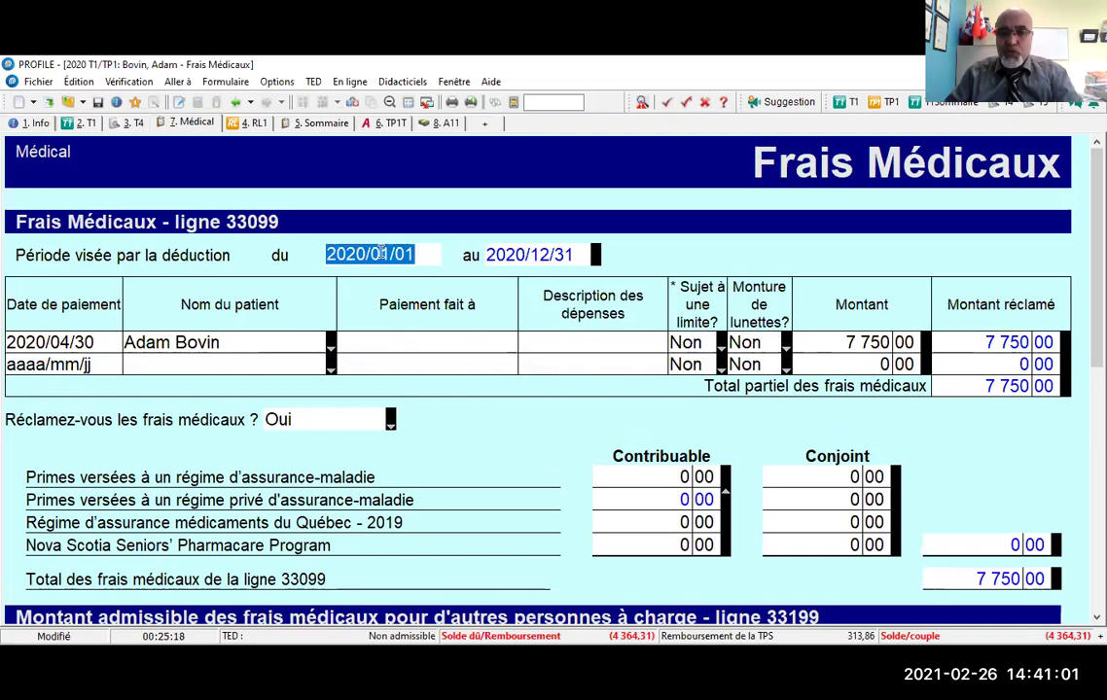
type("2019/")
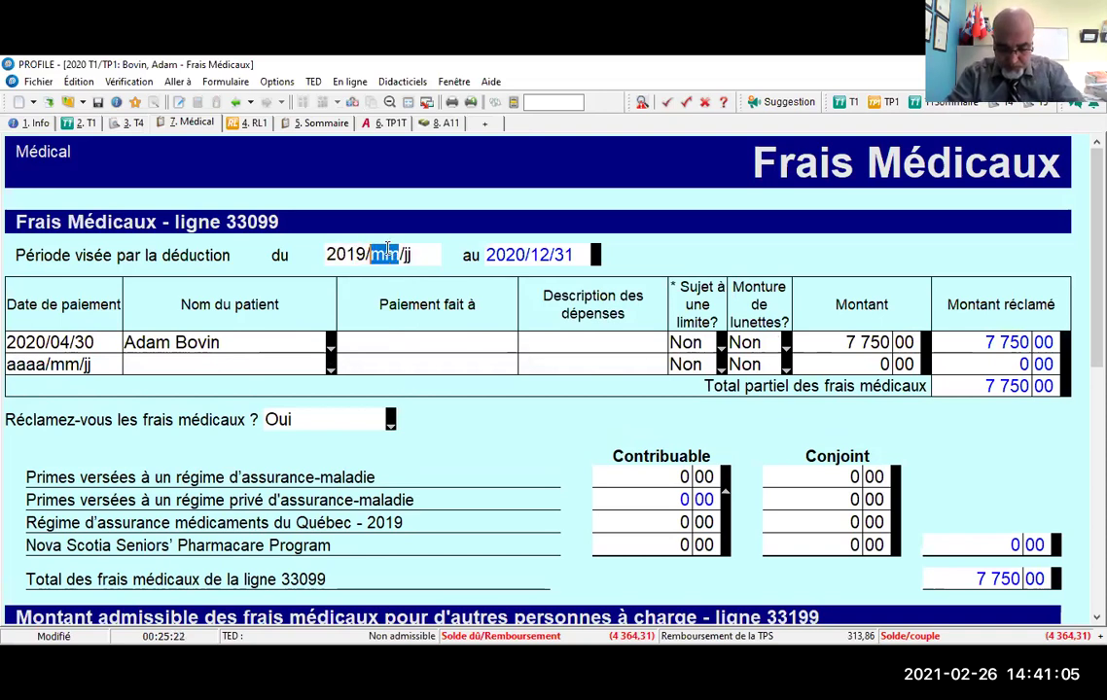
type("05/")
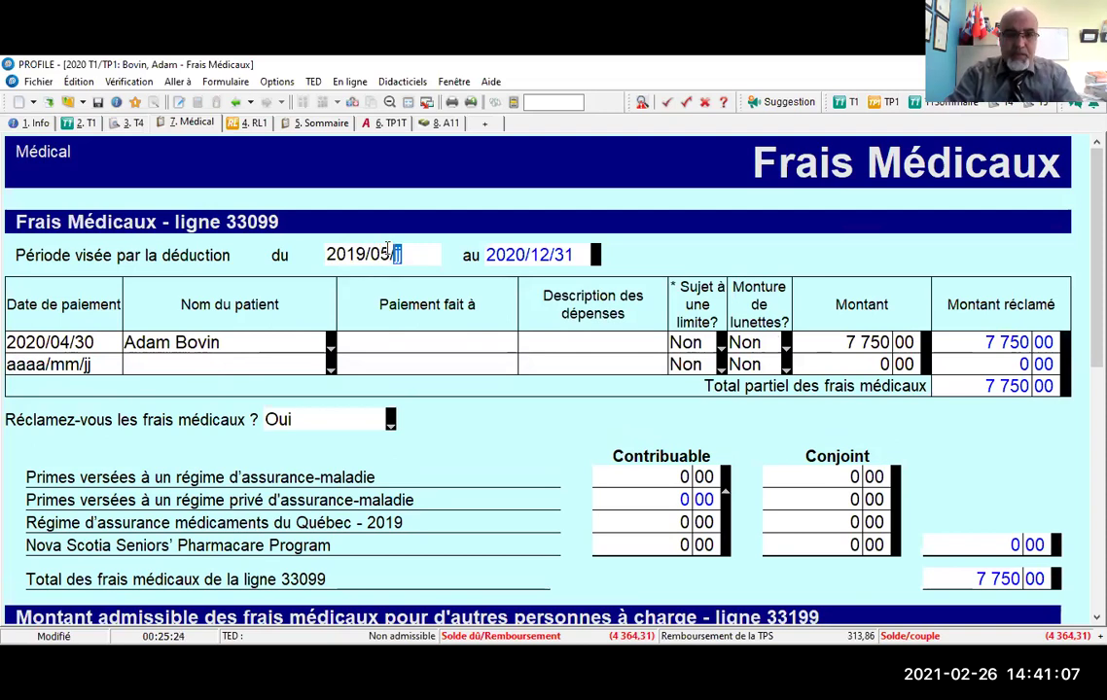
type("01")
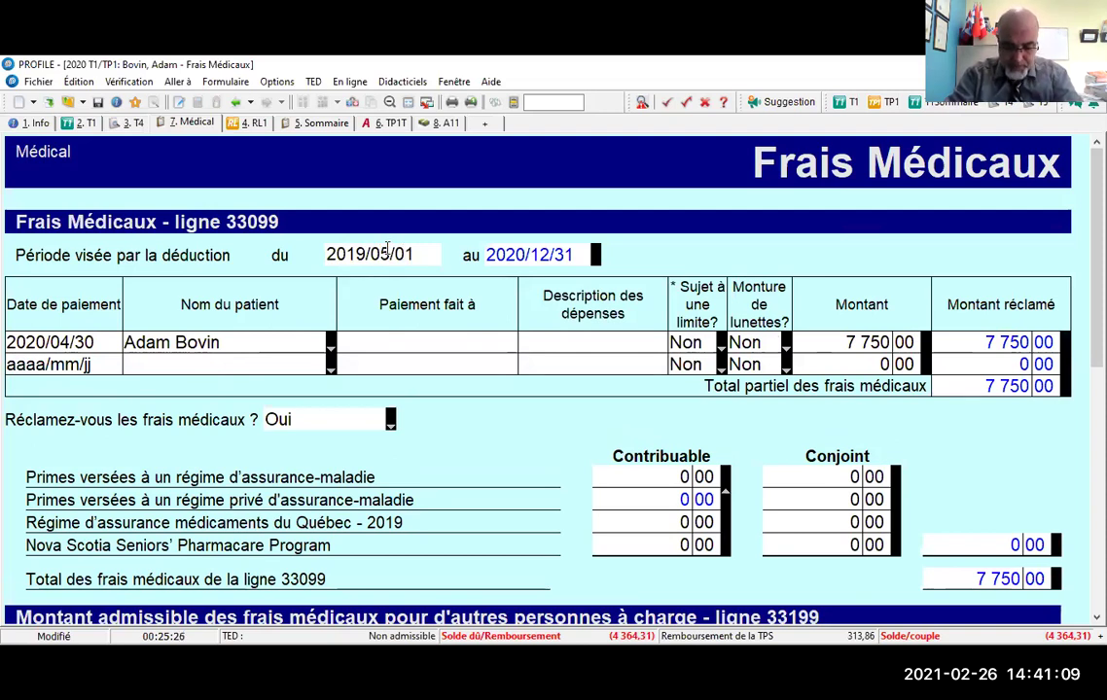
key("Tab")
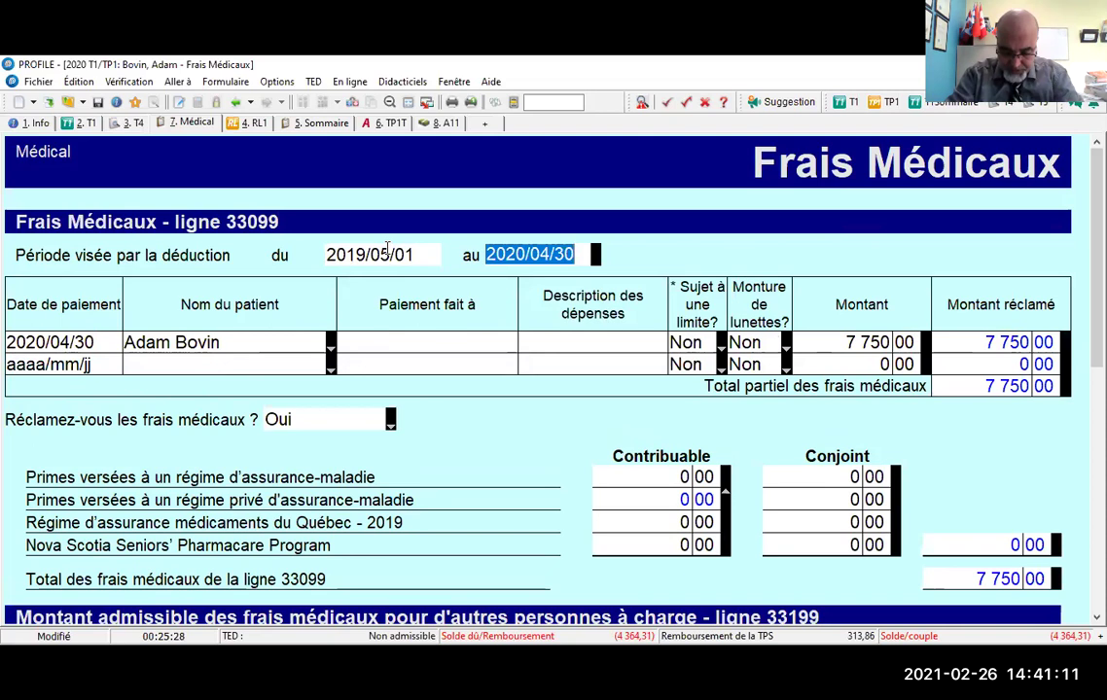
type("2020/")
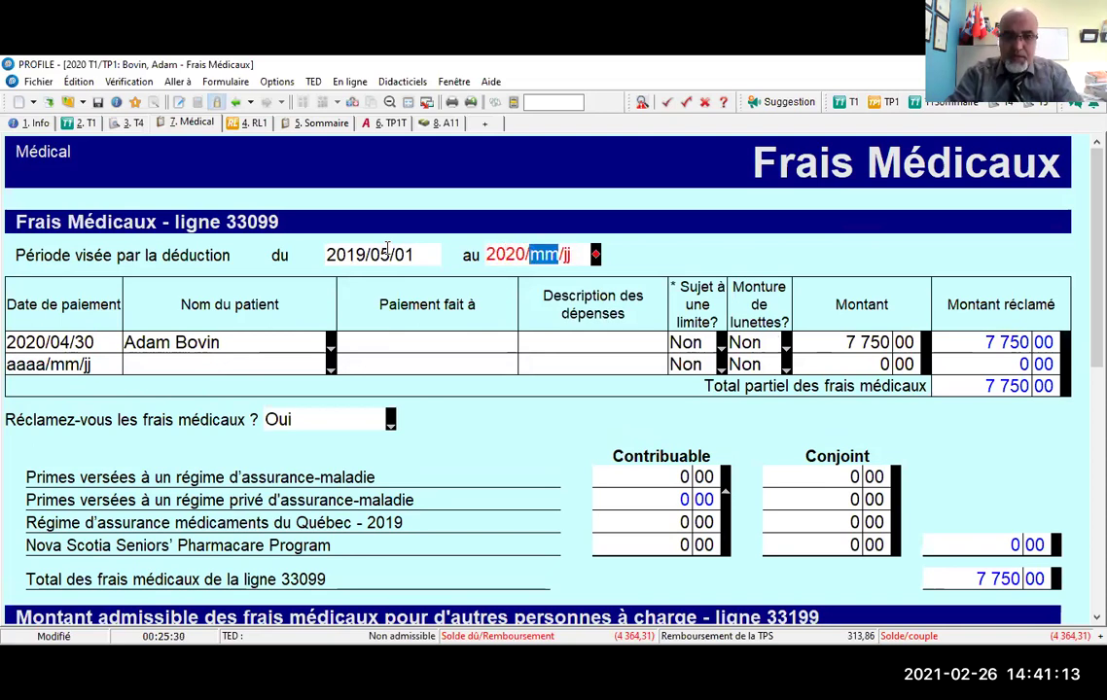
type("04/30")
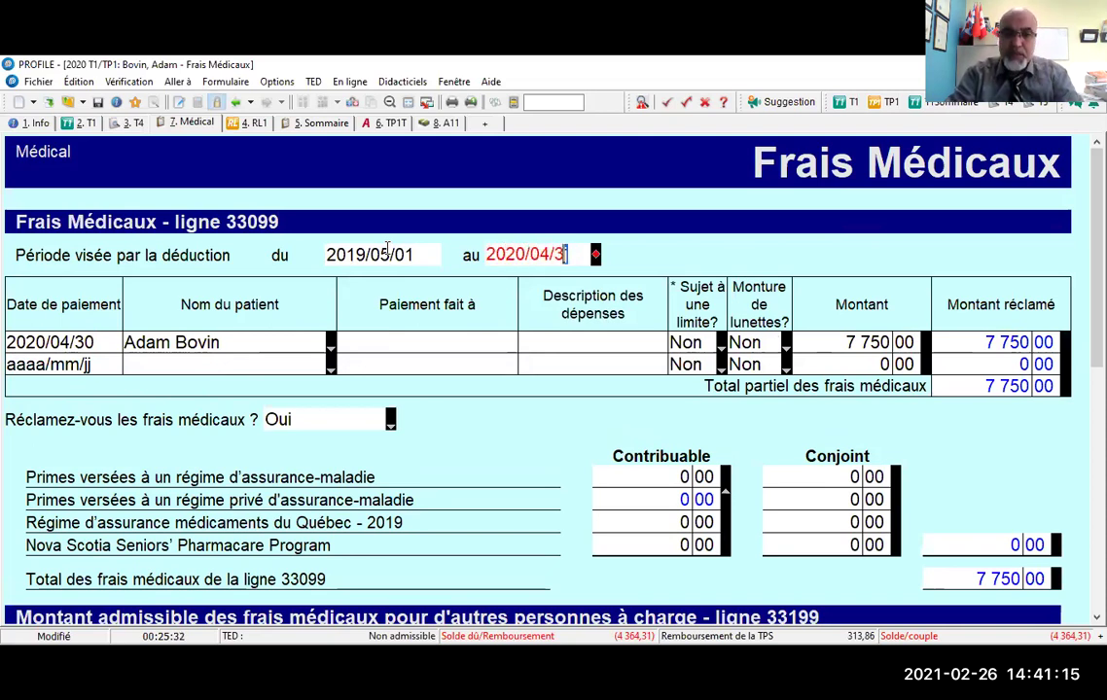
key("Tab")
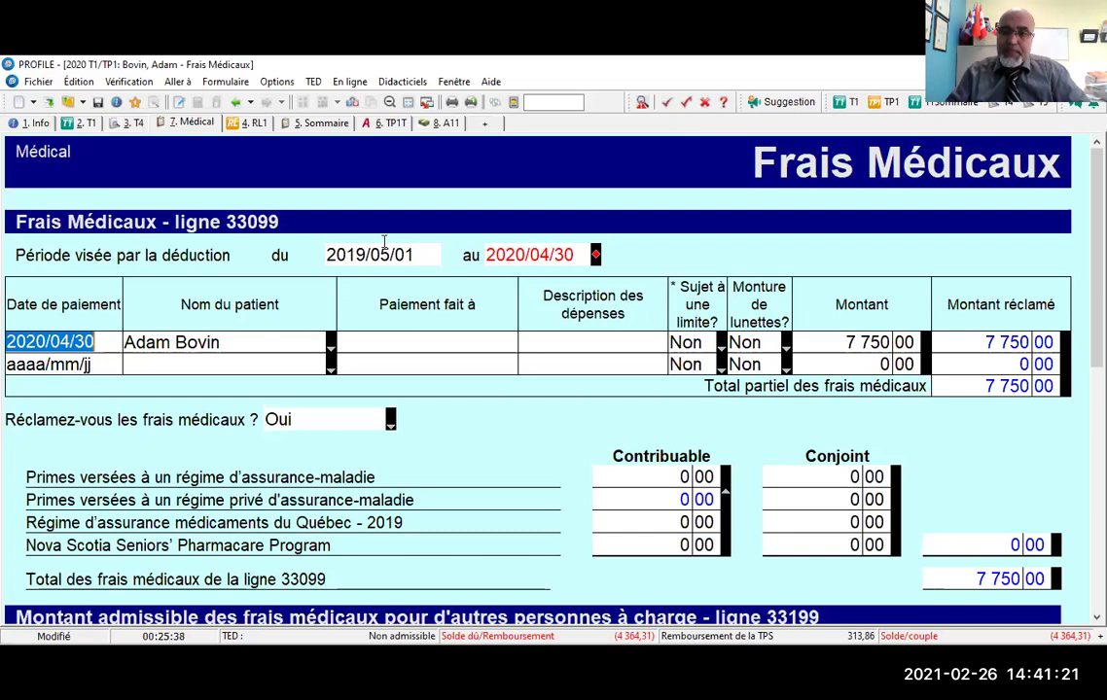
- Search the forms for DON and open the Dons de bienfaisance form
scroll(430, 216, "down", 3)
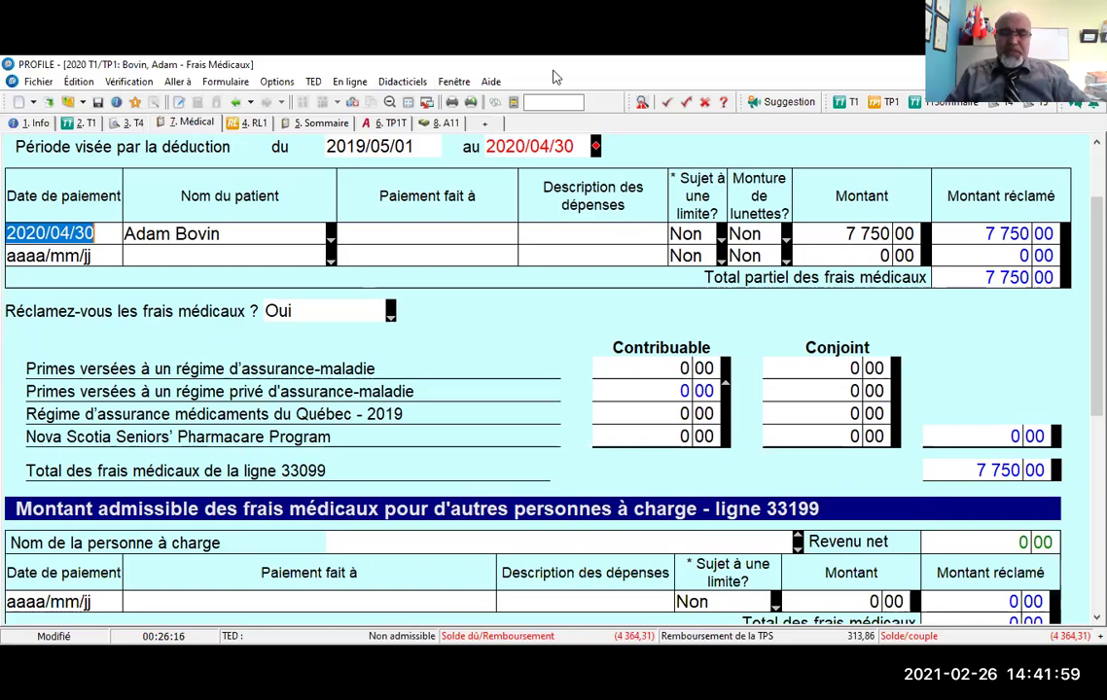
left_click(542, 103)
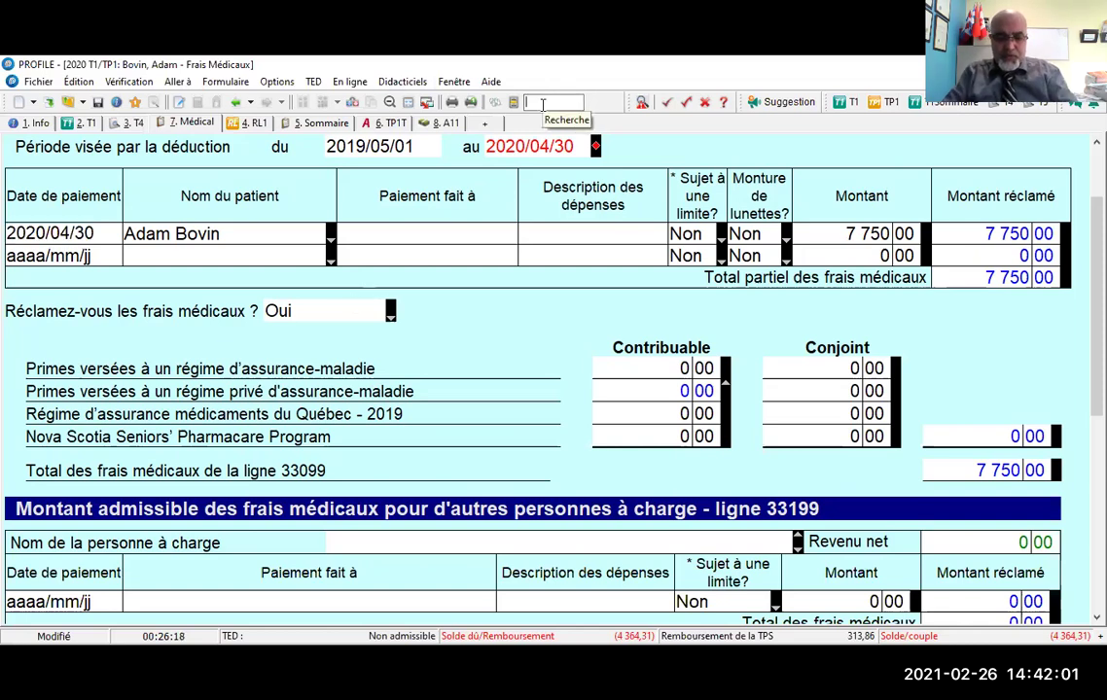
type("DON")
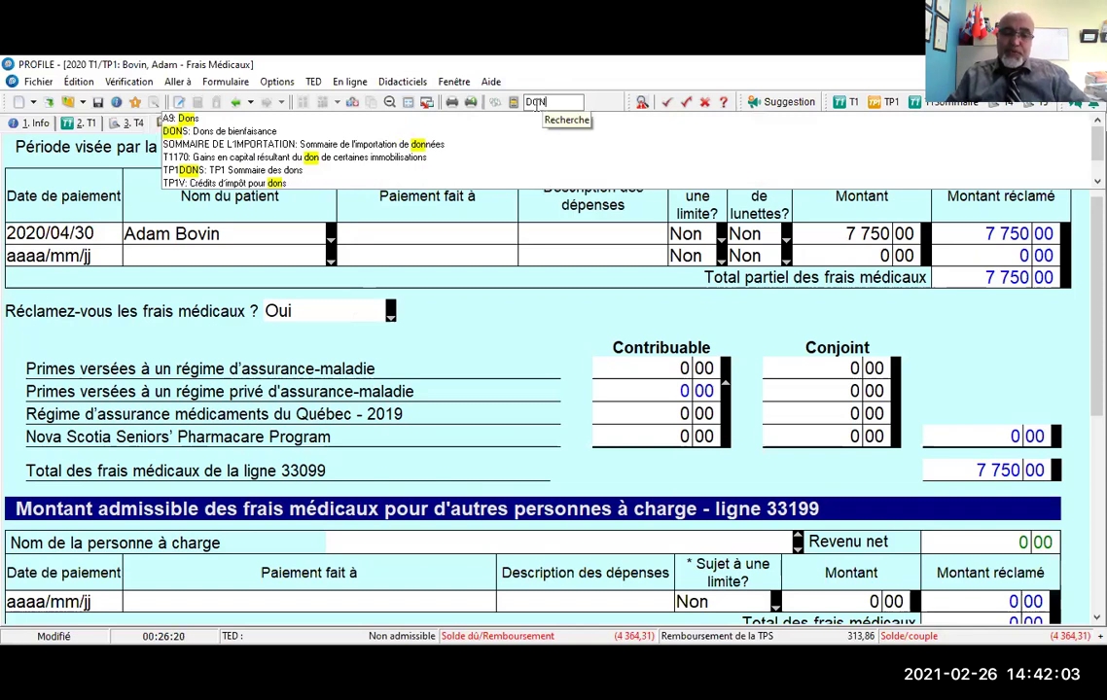
left_click(192, 133)
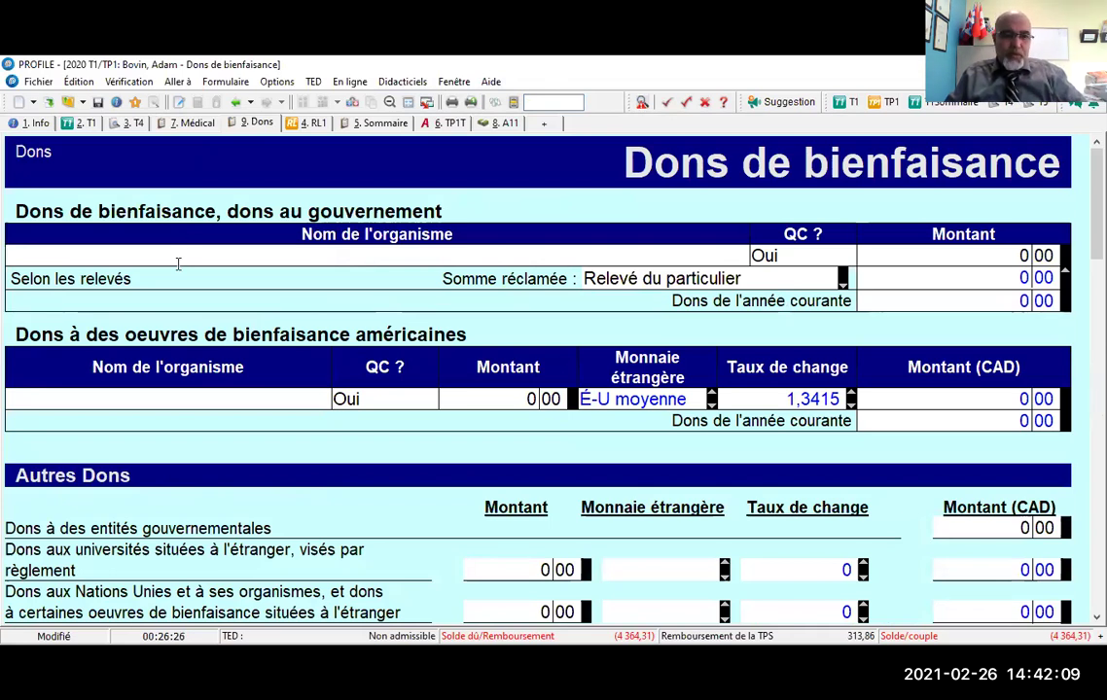
- Record a charitable donation of 1 050 to the organisation ENSEMBLE CONTRE LE RACISME
type("ENSEMBLE CONTRE LE RACISME")
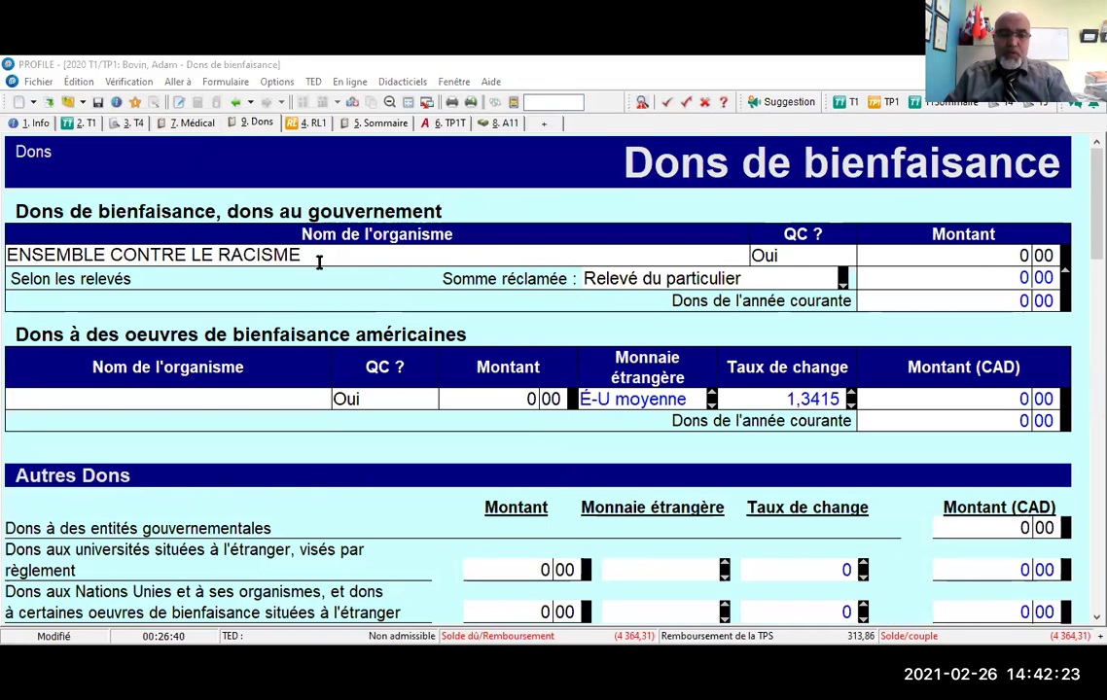
left_click(982, 255)
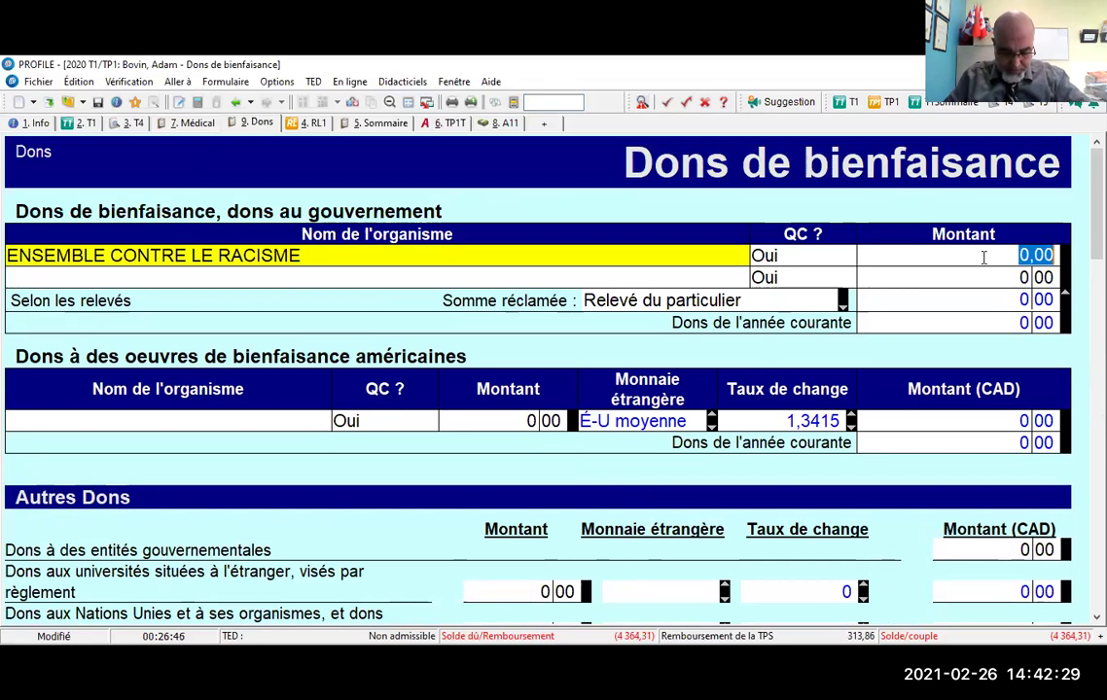
type("150")
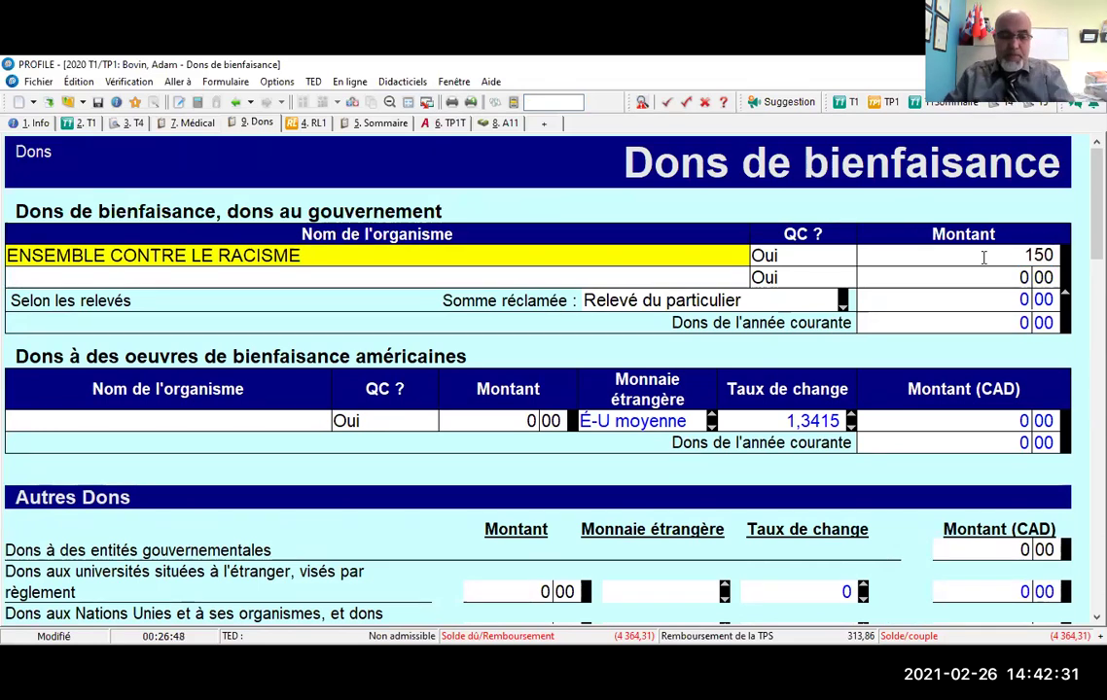
key("BackSpace")
key("BackSpace")
type("050")
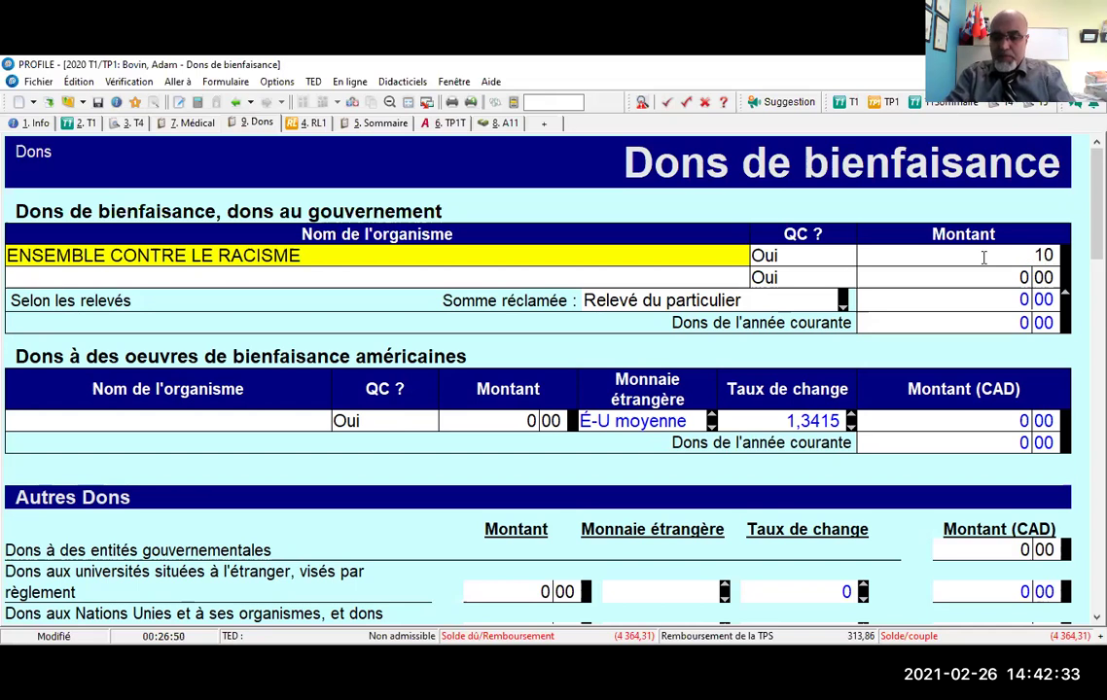
key("Return")
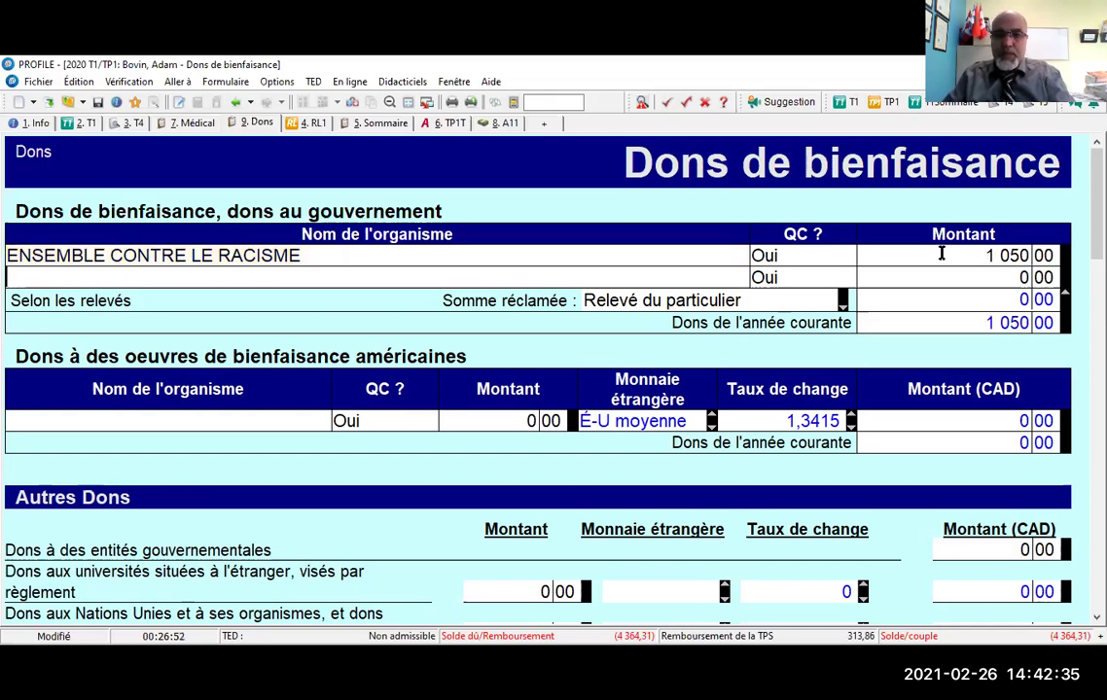